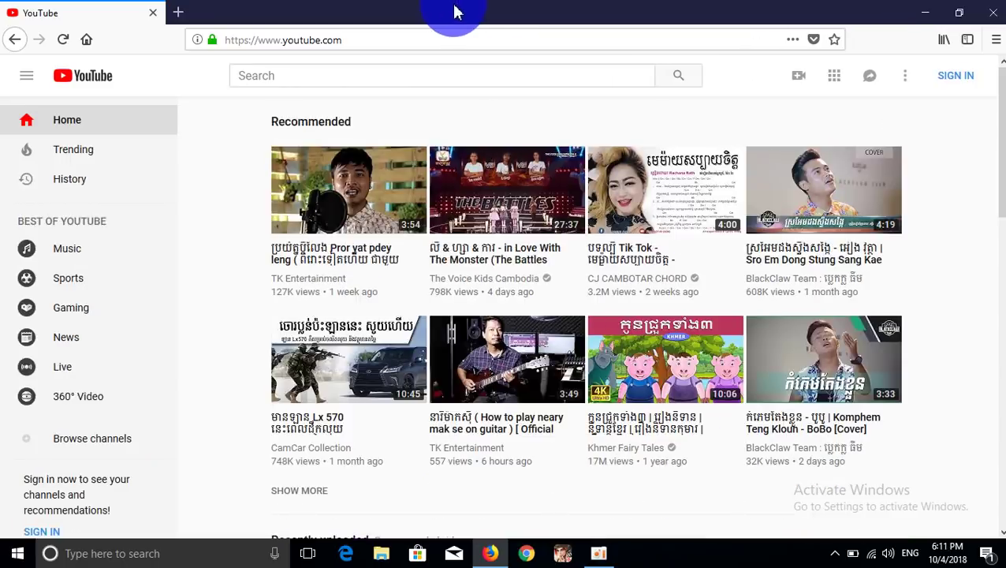
# Step: Open google.com in a new Firefox tab beside YouTube and start the Google sign-in
pyautogui.click(179, 14)
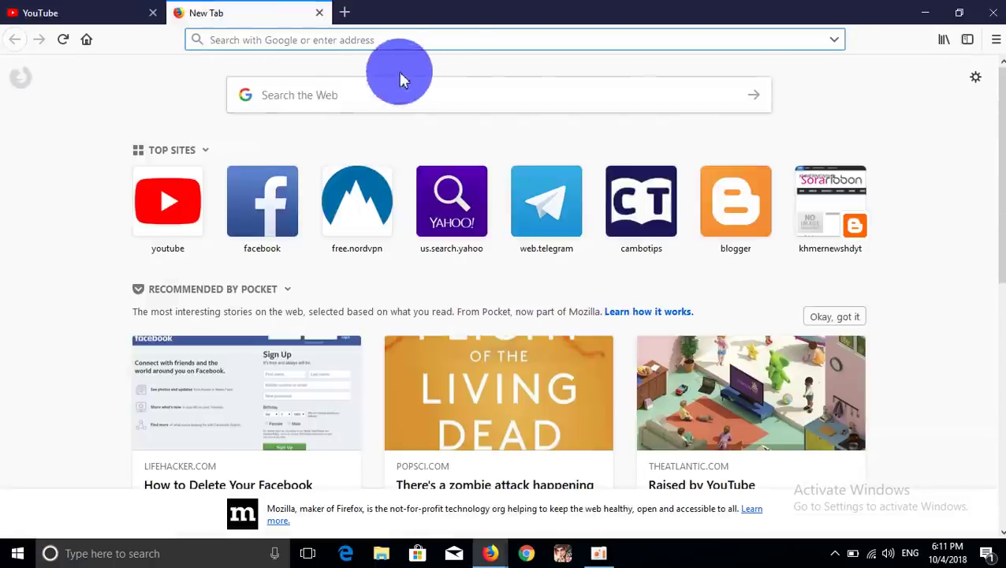
pyautogui.write('google.com/')
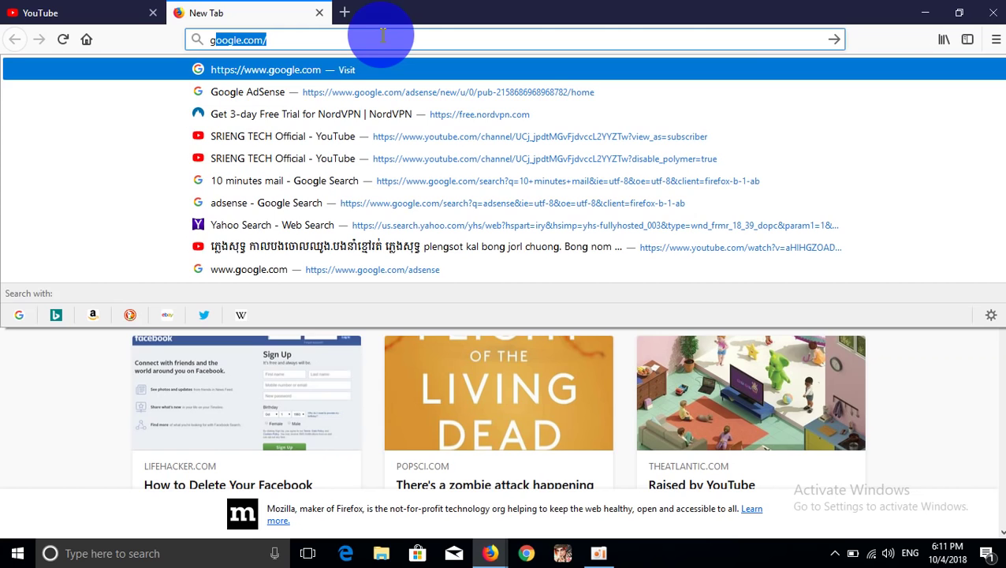
pyautogui.press('Return')
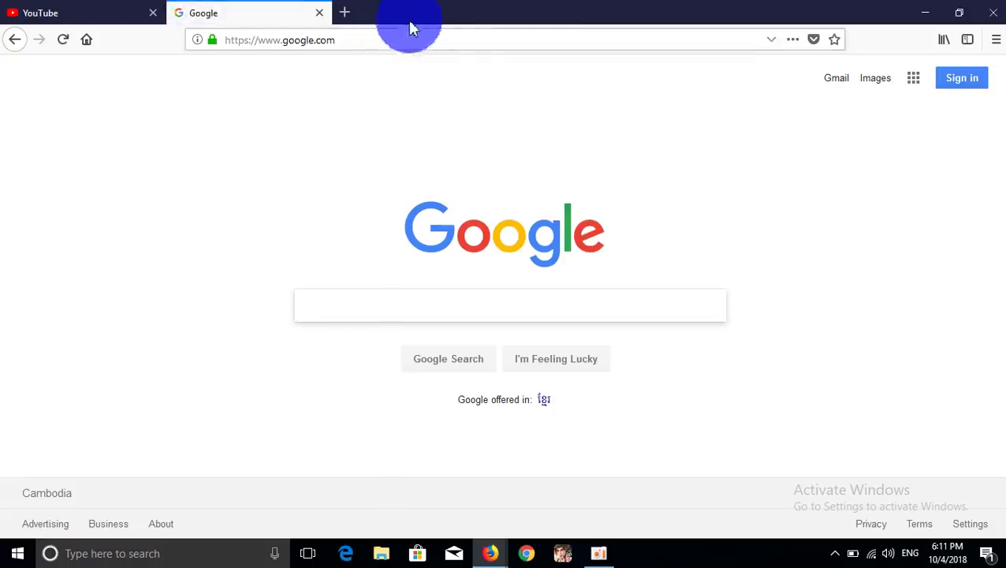
pyautogui.click(958, 79)
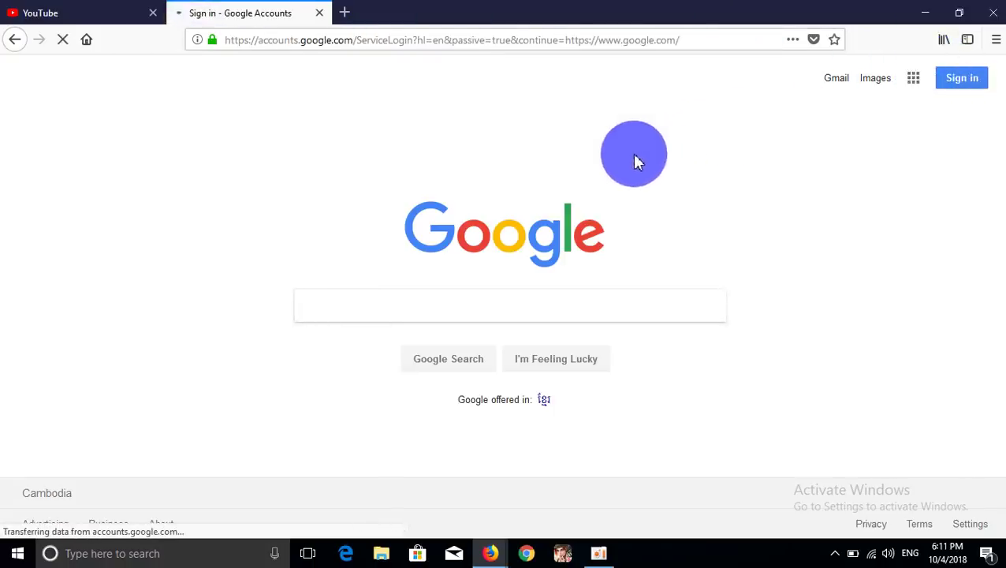
# Step: Dismiss the saved-login suggestions and choose Create account on the Google sign-in page
pyautogui.click(740, 261)
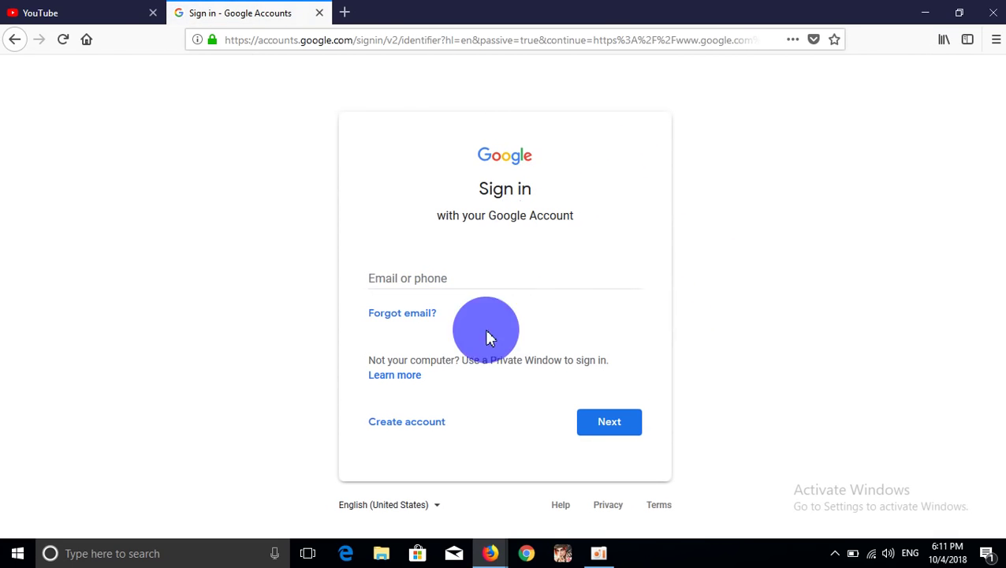
pyautogui.click(490, 279)
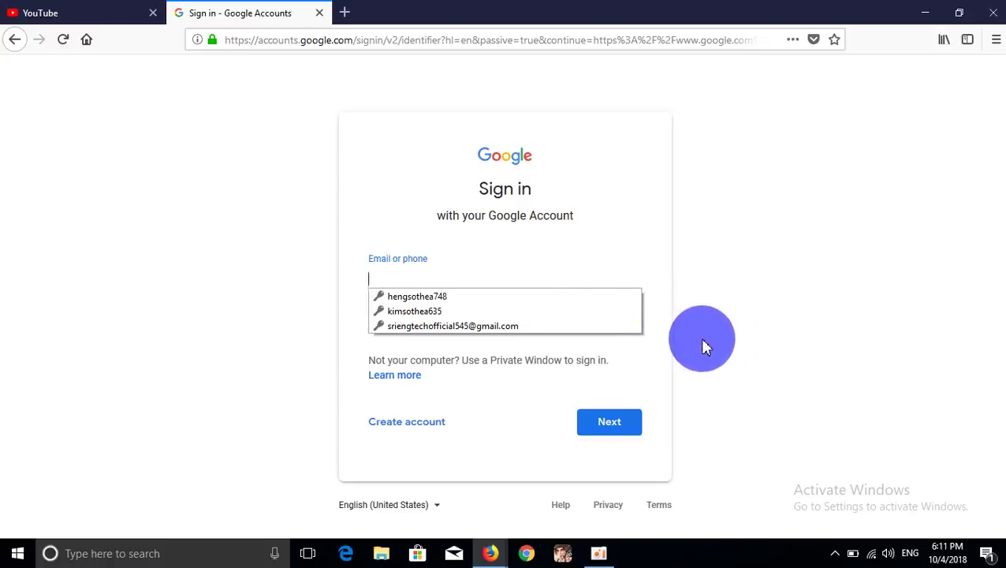
pyautogui.click(392, 431)
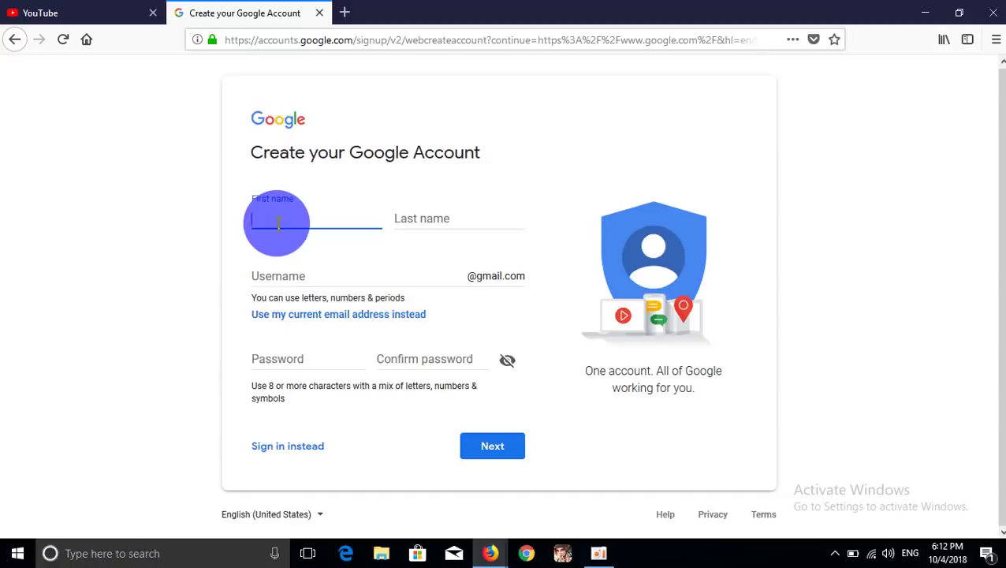
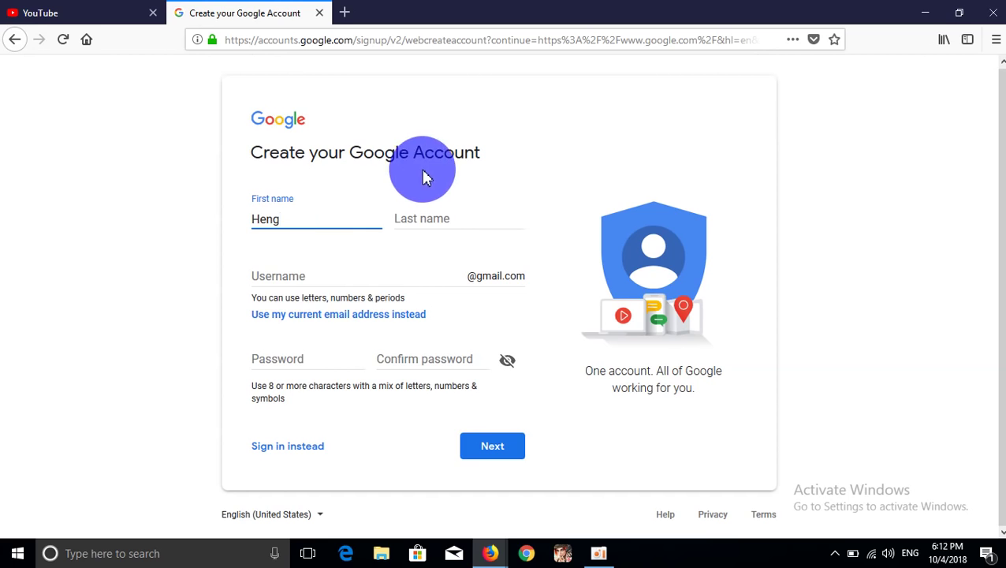
# Step: Enter the account holder's first and last name, fixing a stray letter in the last name
pyautogui.click(424, 217)
pyautogui.write('Sothea')
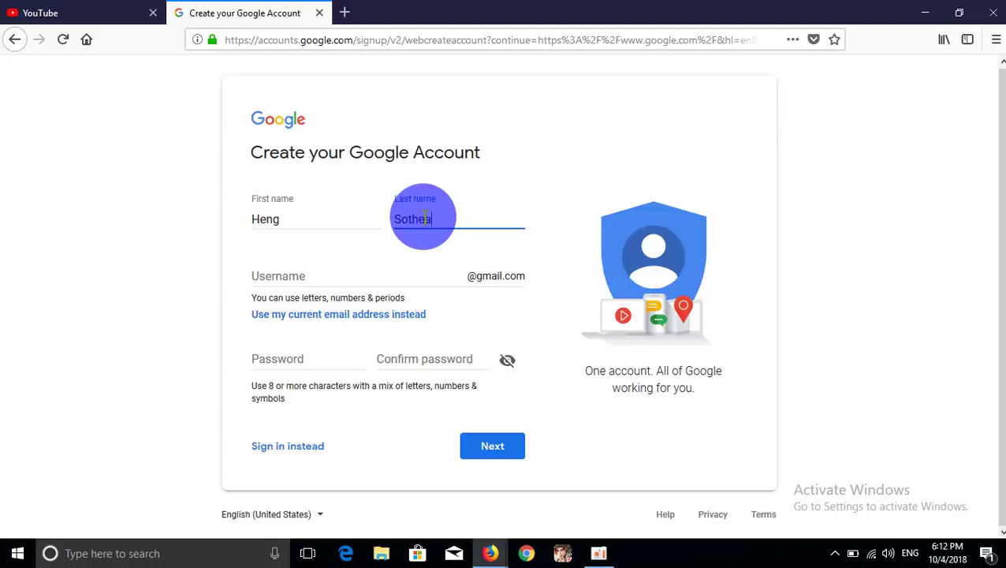
pyautogui.write('ry')
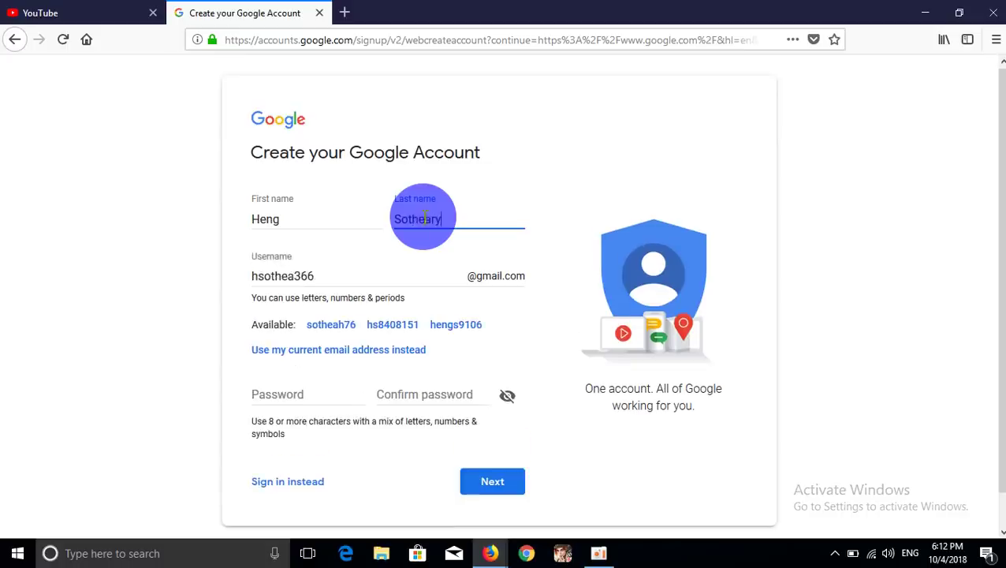
pyautogui.press('BackSpace')
# Step: Replace the suggested username with a chosen Gmail username ending in digits
pyautogui.click(334, 275)
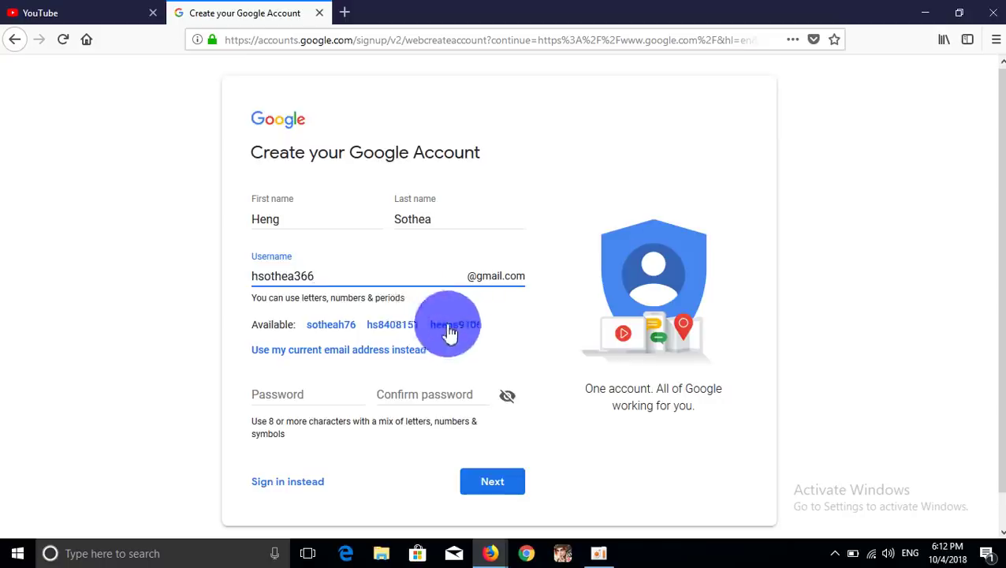
pyautogui.press('BackSpace')
pyautogui.press('BackSpace')
pyautogui.press('BackSpace')
pyautogui.press('BackSpace')
pyautogui.press('BackSpace')
pyautogui.press('BackSpace')
pyautogui.press('BackSpace')
pyautogui.press('BackSpace')
pyautogui.press('BackSpace')
pyautogui.press('BackSpace')
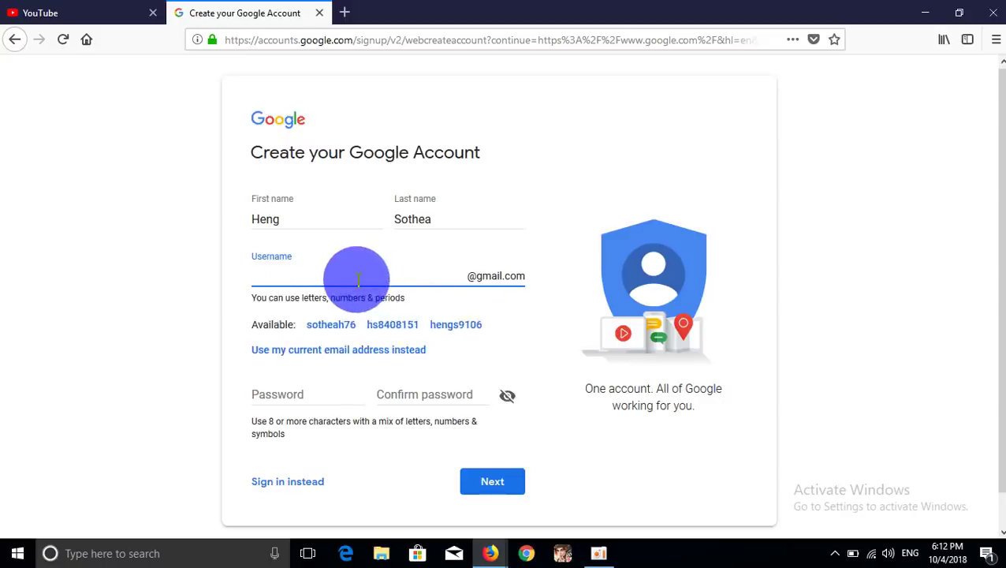
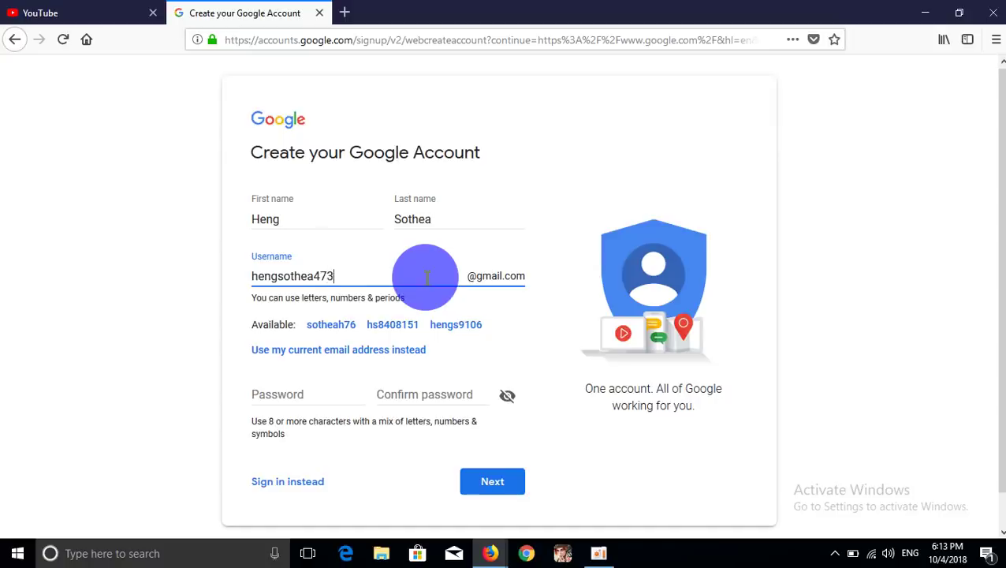
pyautogui.click(310, 396)
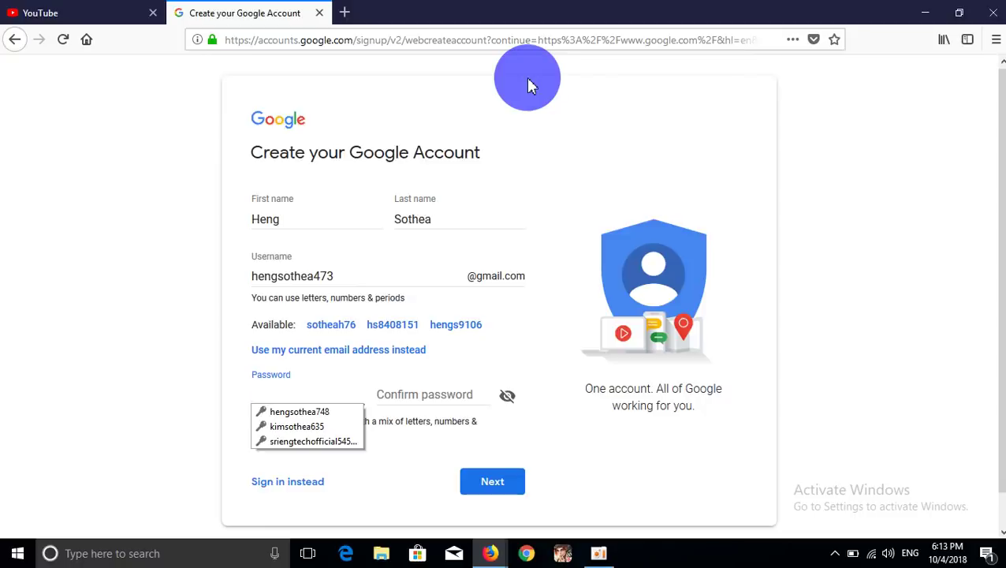
# Step: Enter and confirm the account password, reveal both to check them, and submit the form
pyautogui.write('*****')
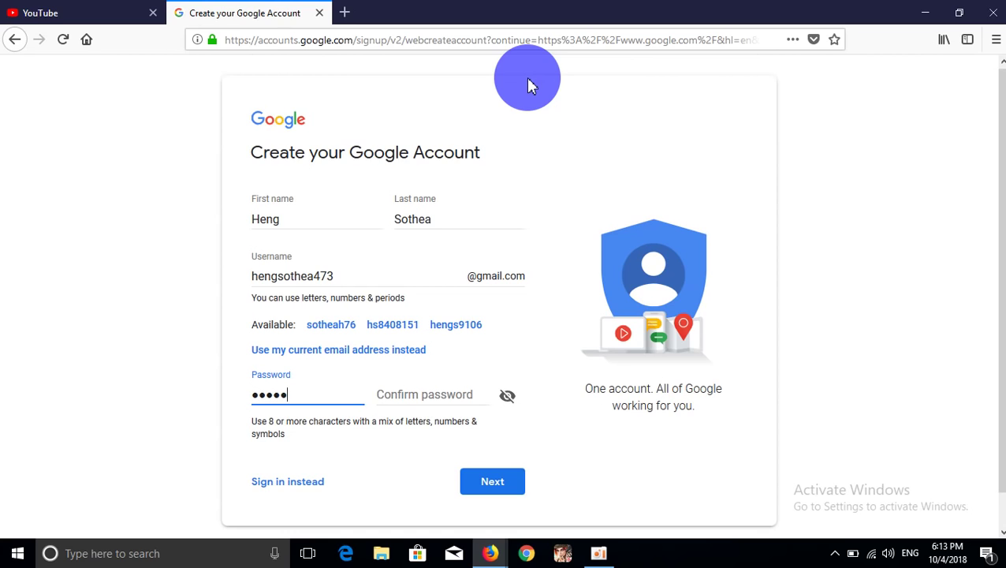
pyautogui.write('*****')
pyautogui.click(423, 397)
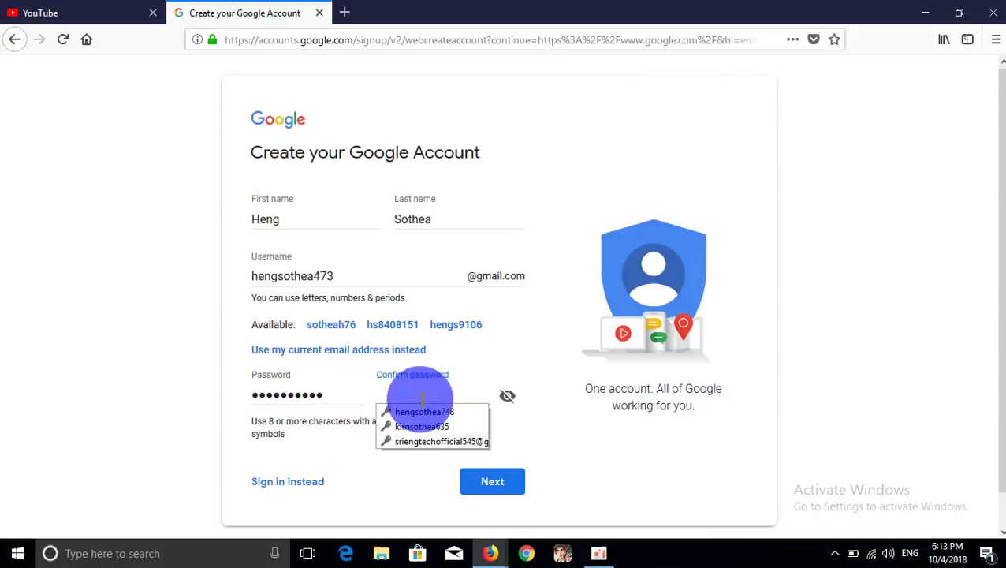
pyautogui.write('***')
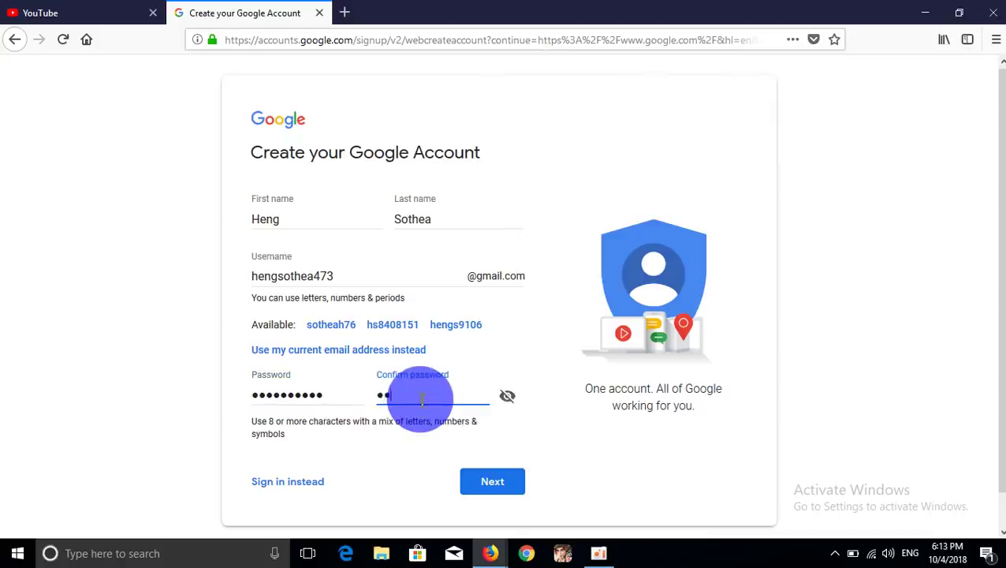
pyautogui.write('*******')
pyautogui.scroll(-1, 410, 466)
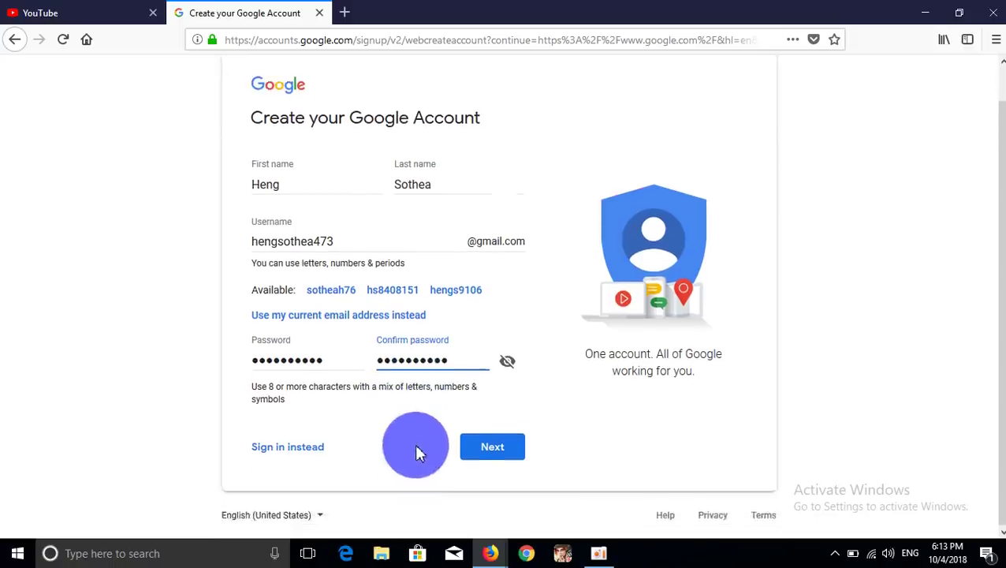
pyautogui.click(508, 363)
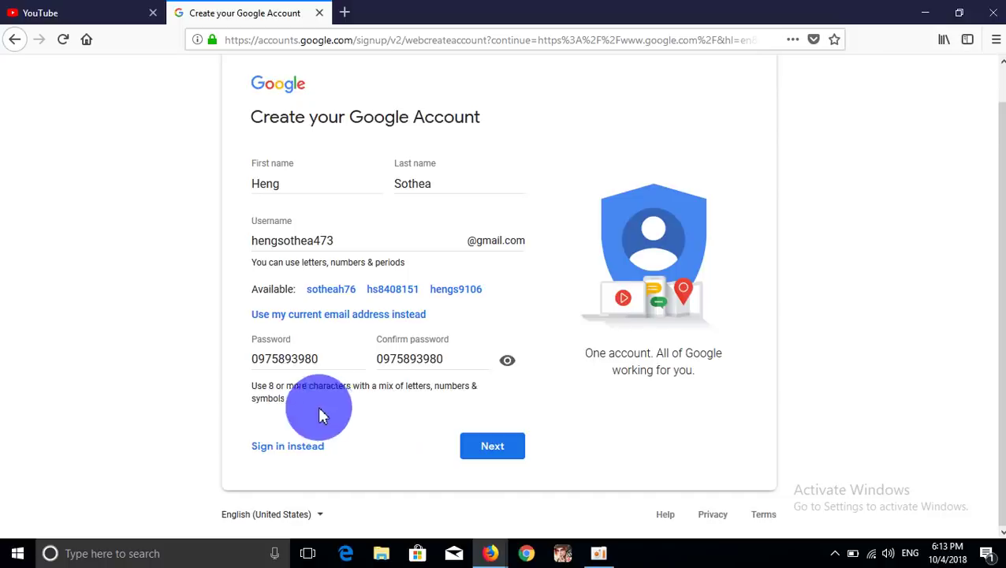
pyautogui.click(494, 461)
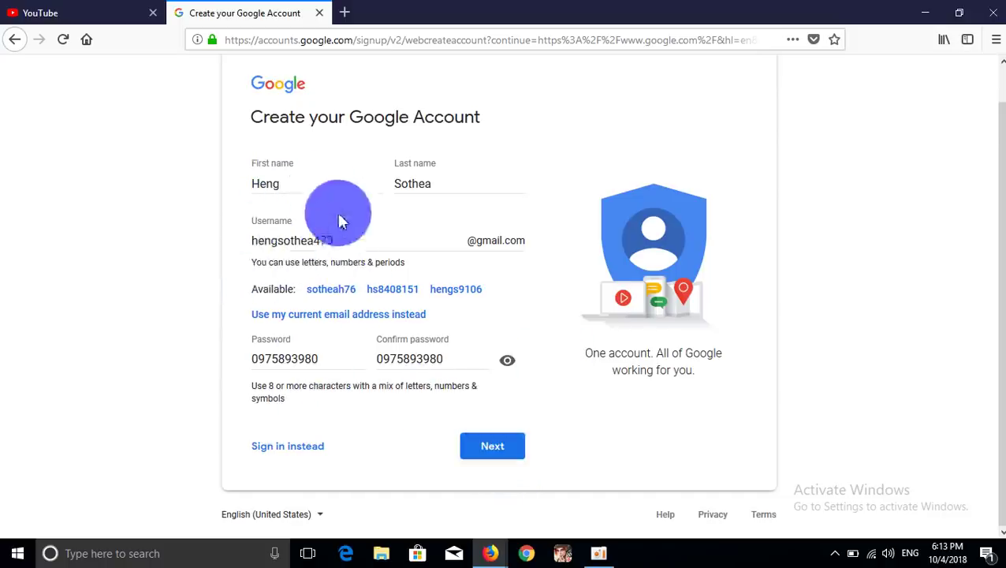
pyautogui.click(478, 446)
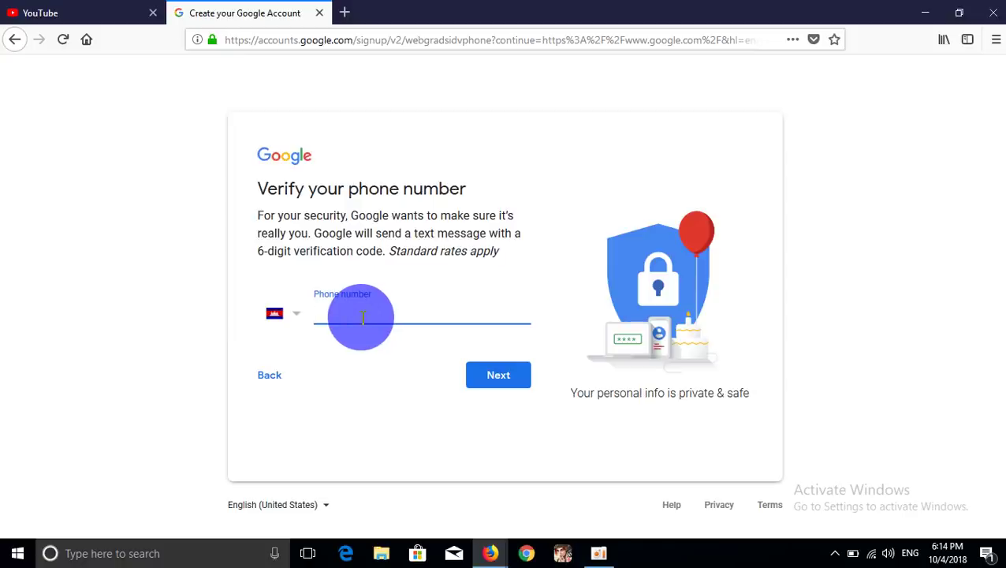
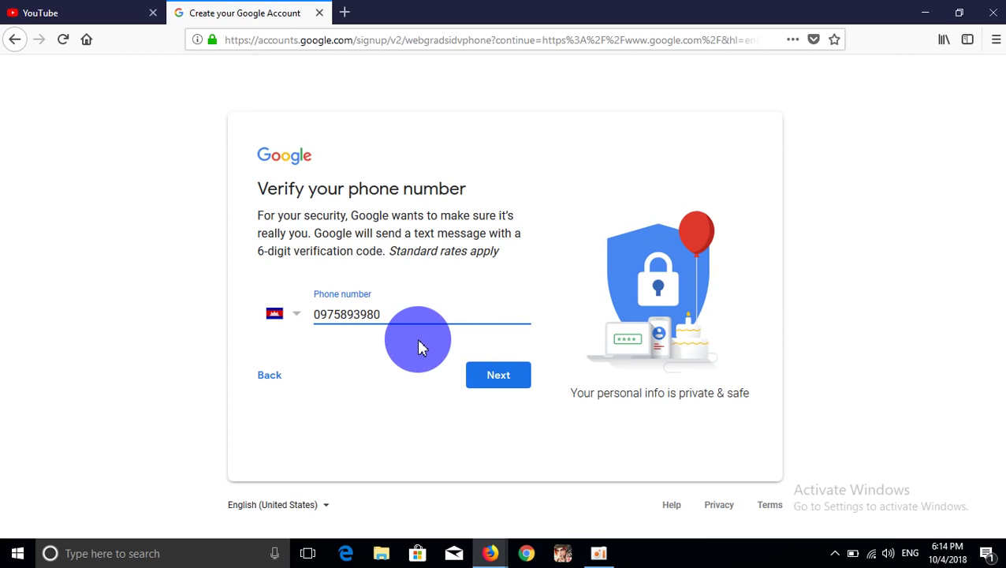
# Step: Enter the phone number, request a code, and submit the six-digit SMS verification code
pyautogui.click(499, 378)
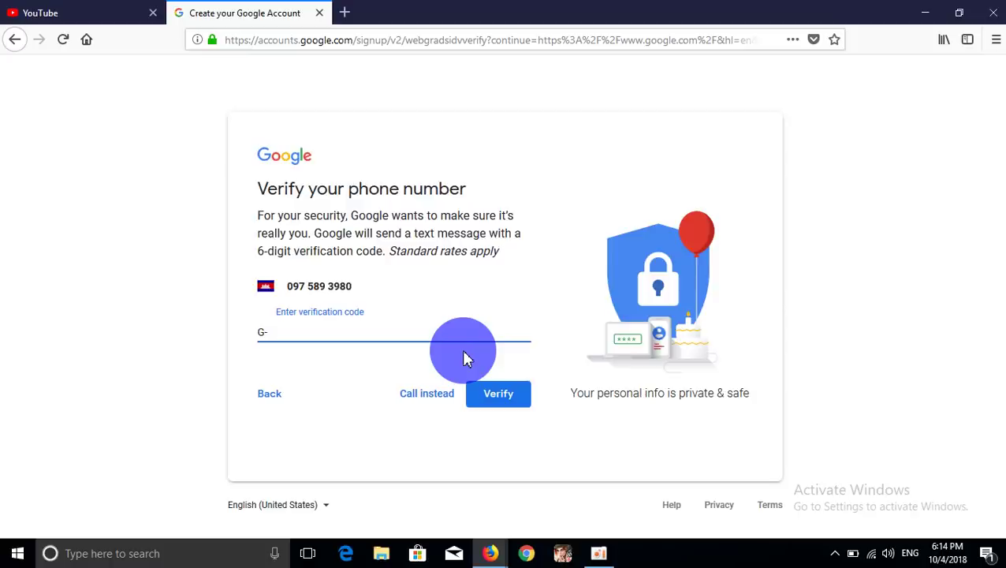
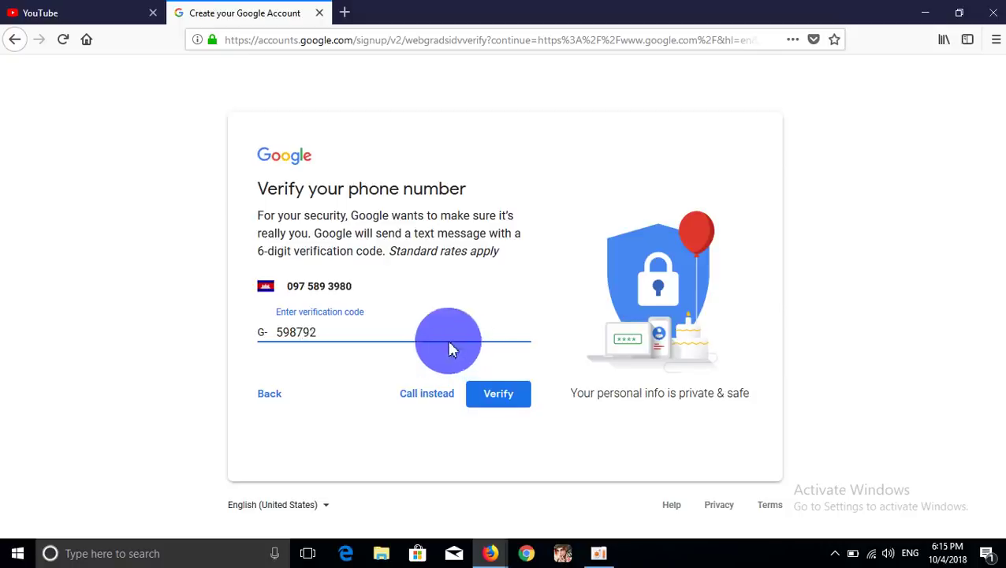
pyautogui.click(491, 396)
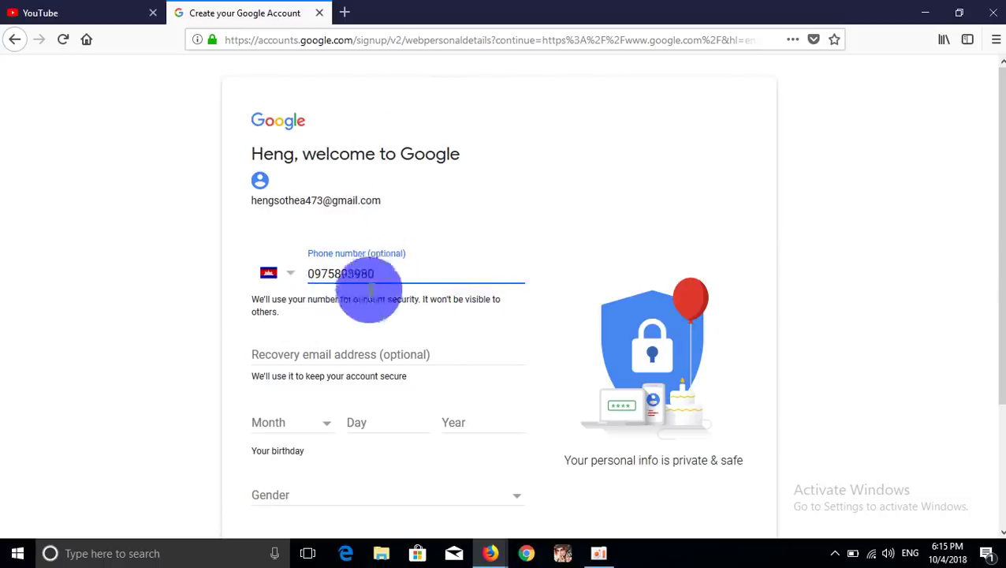
# Step: Scroll the personal details page and place the cursor in the optional recovery email field
pyautogui.scroll(-3, 420, 326)
pyautogui.scroll(3, 420, 325)
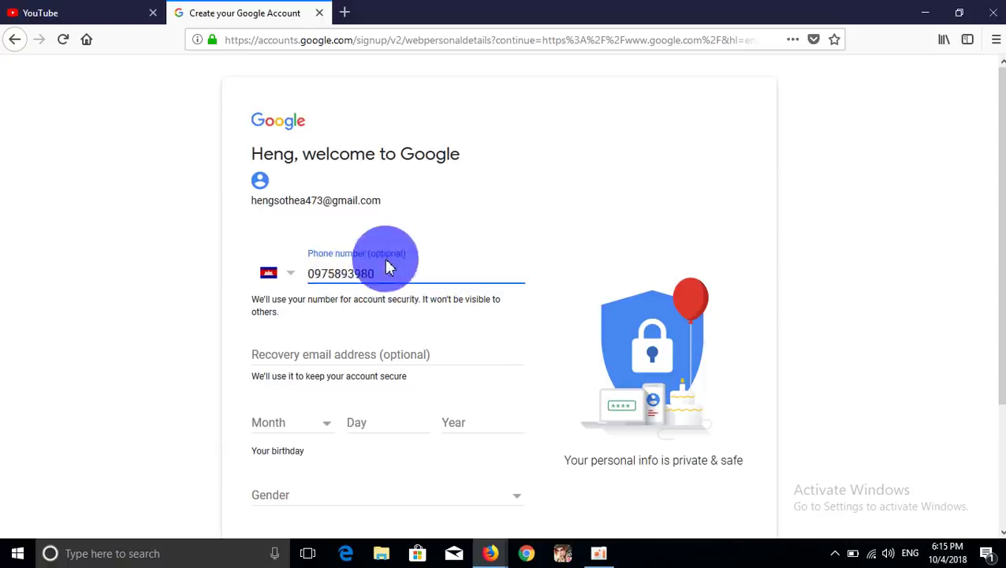
pyautogui.scroll(-3, 392, 276)
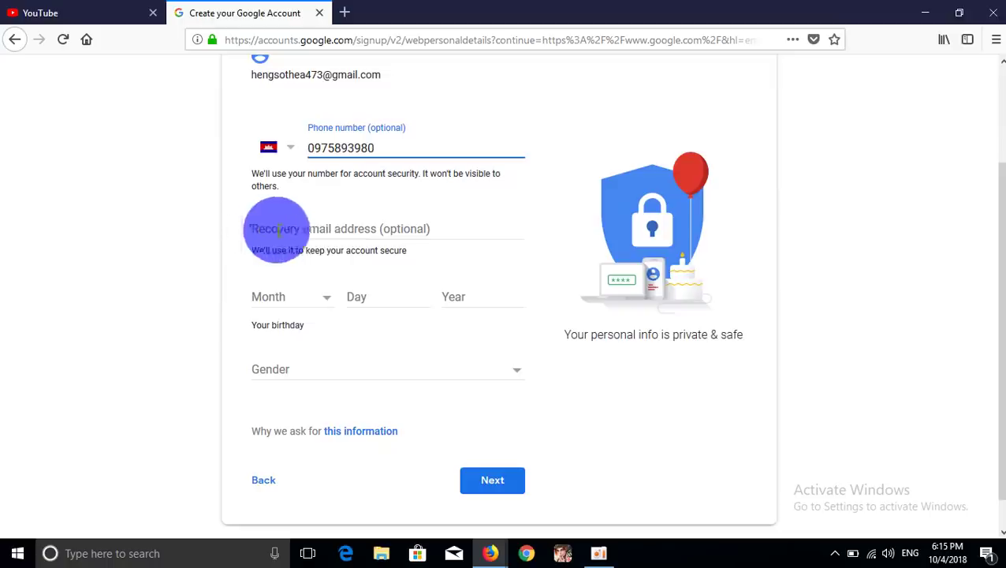
pyautogui.click(412, 228)
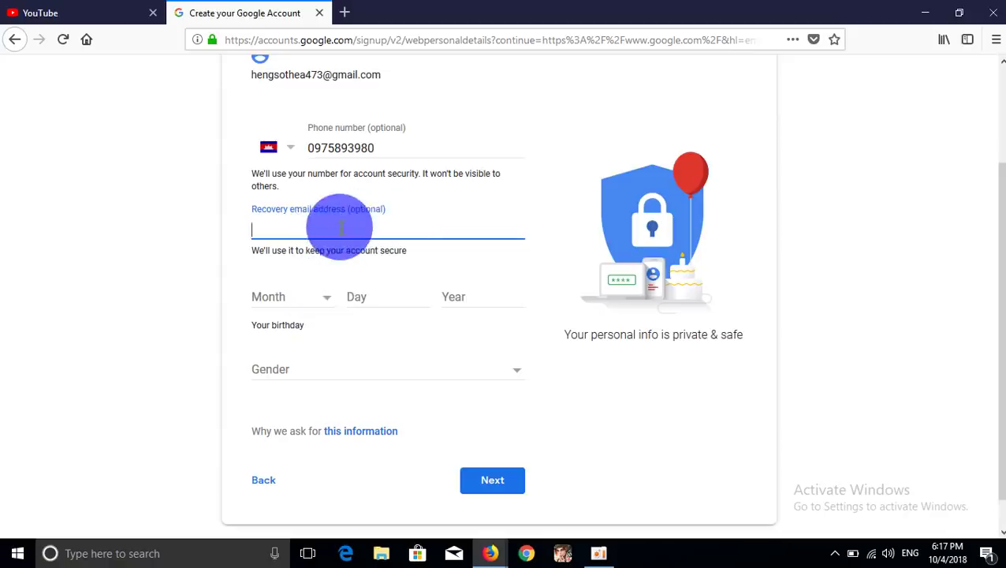
# Step: Set the birth month to March in the Month dropdown
pyautogui.click(326, 299)
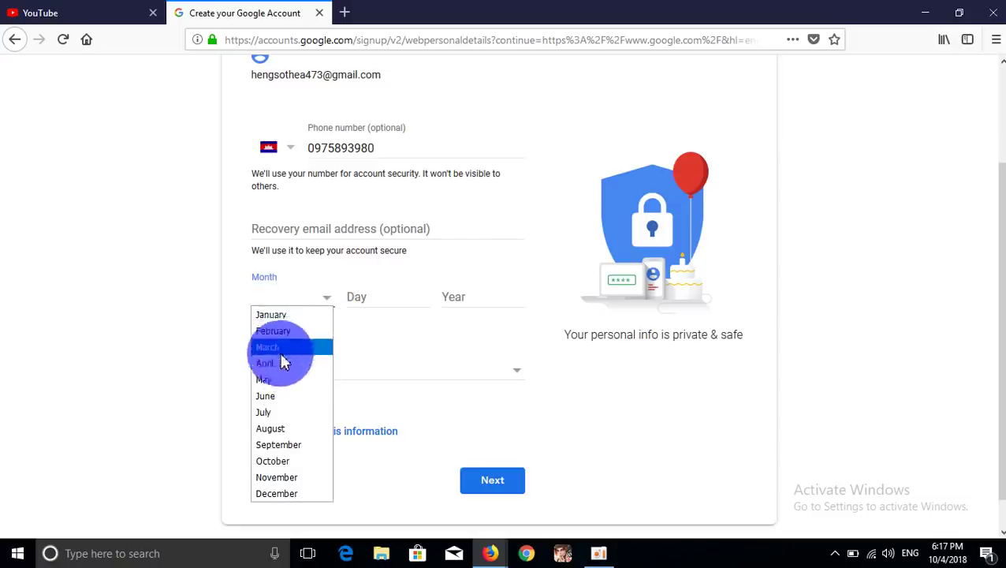
pyautogui.click(281, 436)
pyautogui.click(319, 304)
pyautogui.click(278, 411)
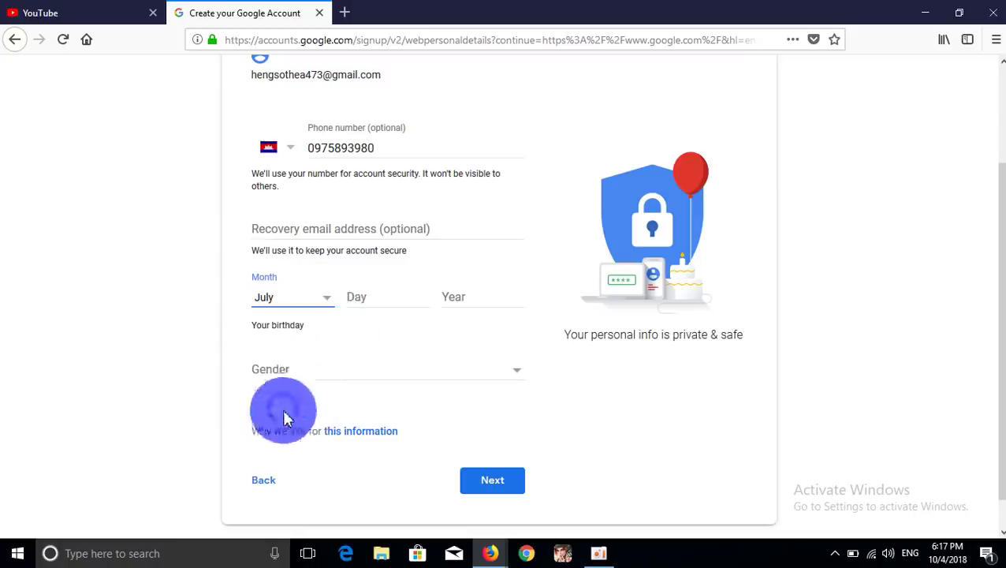
pyautogui.click(314, 315)
pyautogui.click(299, 332)
pyautogui.click(326, 307)
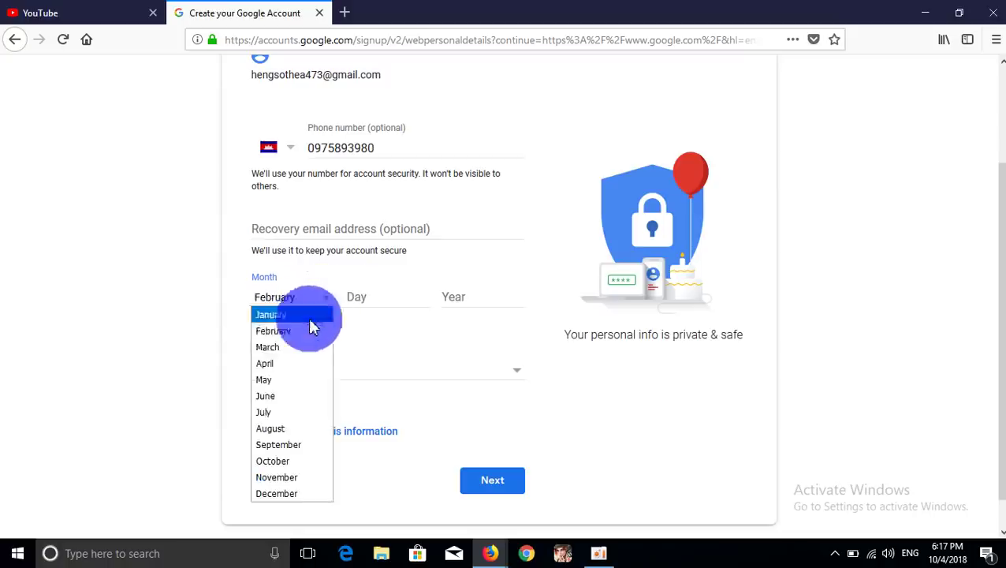
pyautogui.click(290, 349)
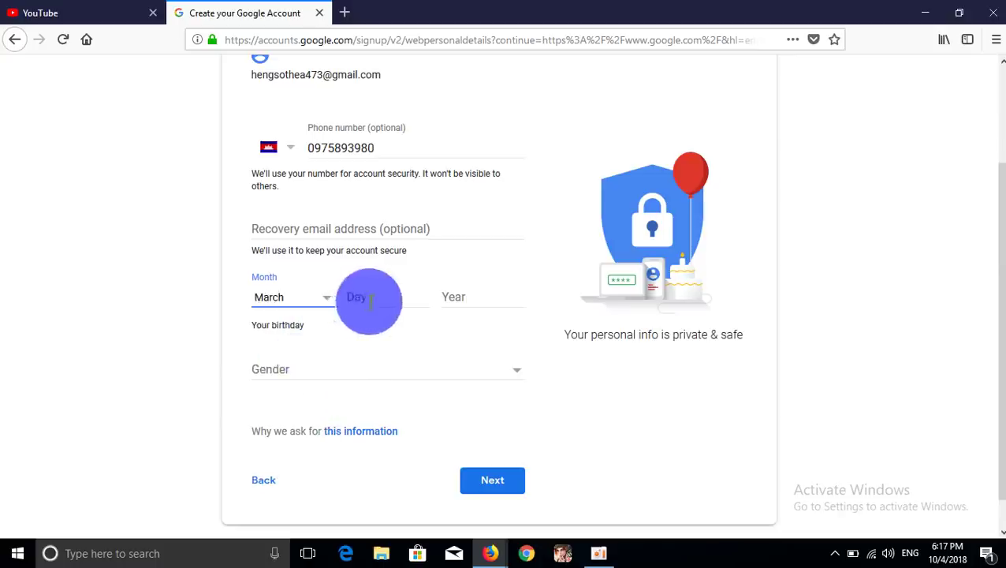
# Step: Enter birth day 15, correcting a mistyped 16, and birth year 1992
pyautogui.click(386, 298)
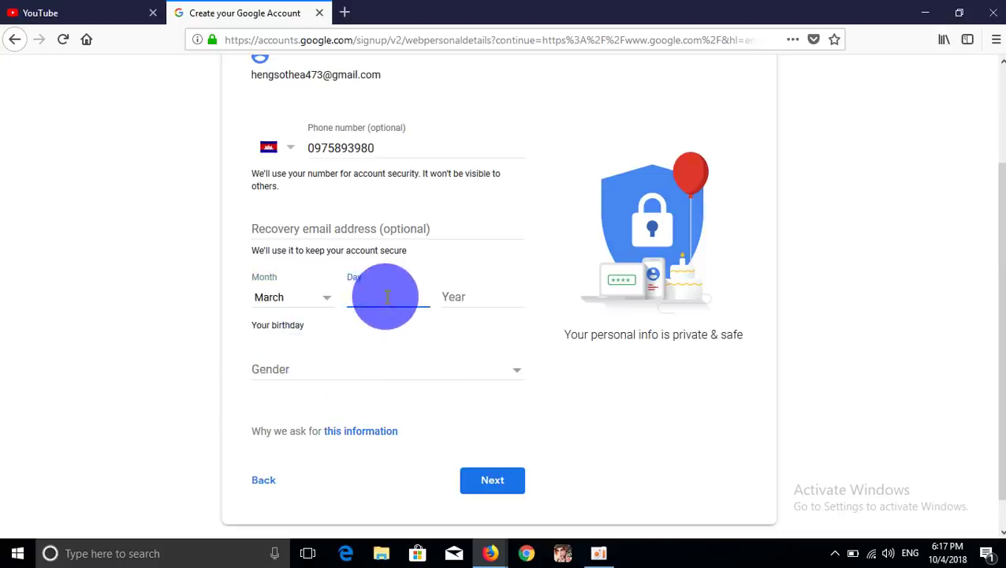
pyautogui.write('16')
pyautogui.press('BackSpace')
pyautogui.press('BackSpace')
pyautogui.write('15')
pyautogui.click(451, 297)
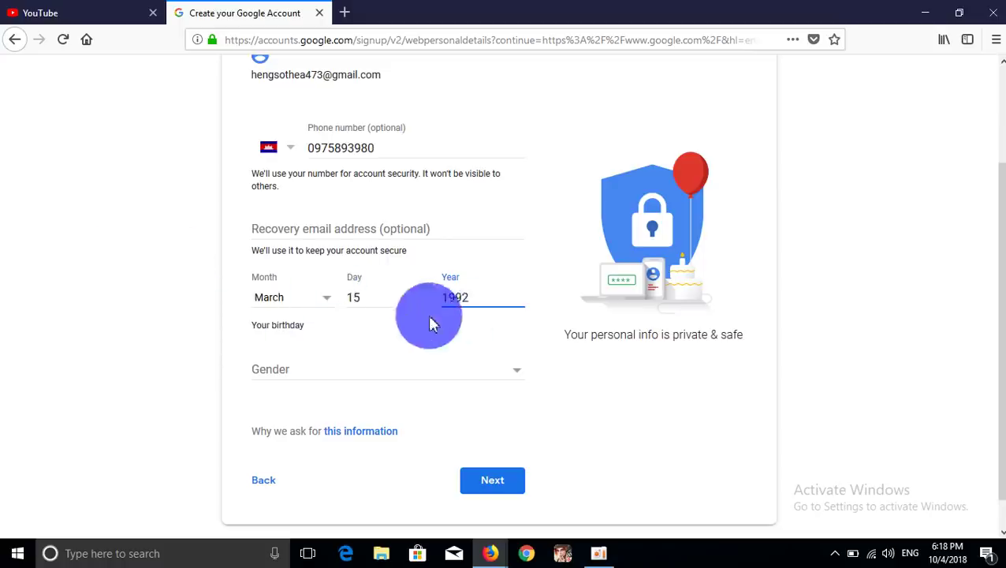
pyautogui.doubleClick(456, 296)
pyautogui.press('Right')
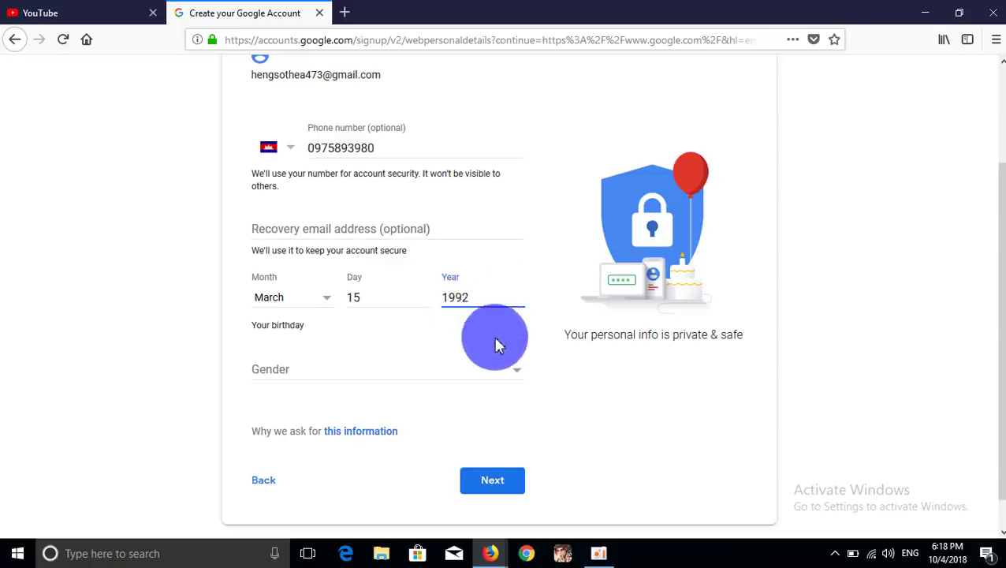
# Step: Choose Male as the gender and submit the personal details
pyautogui.click(330, 380)
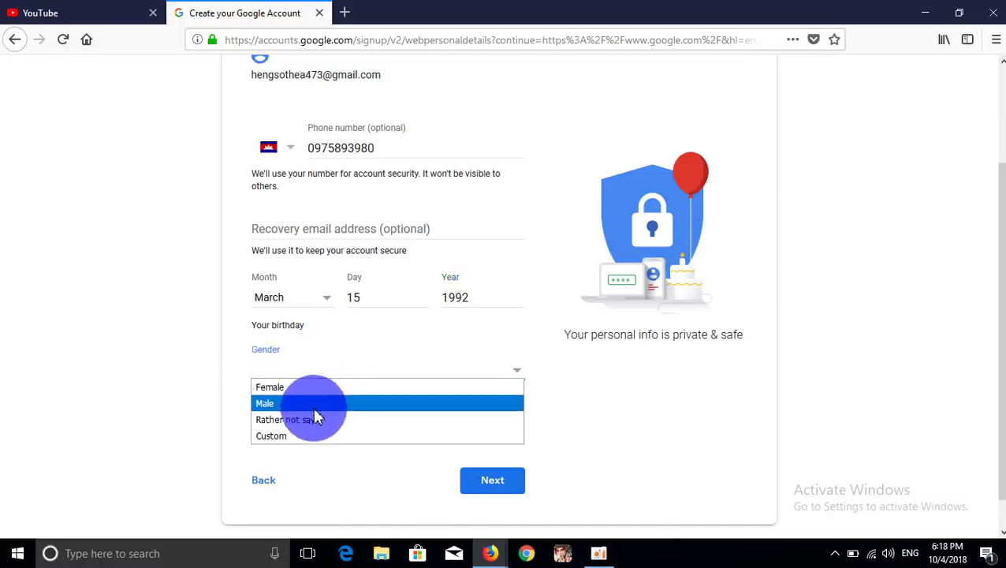
pyautogui.click(314, 405)
pyautogui.scroll(-1, 394, 414)
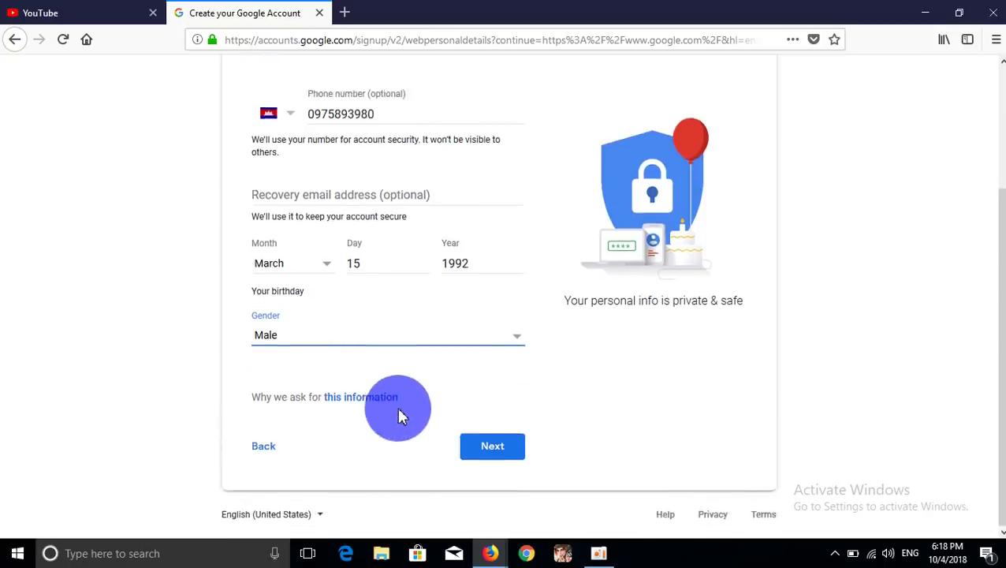
pyautogui.scroll(2, 400, 410)
pyautogui.scroll(-2, 400, 394)
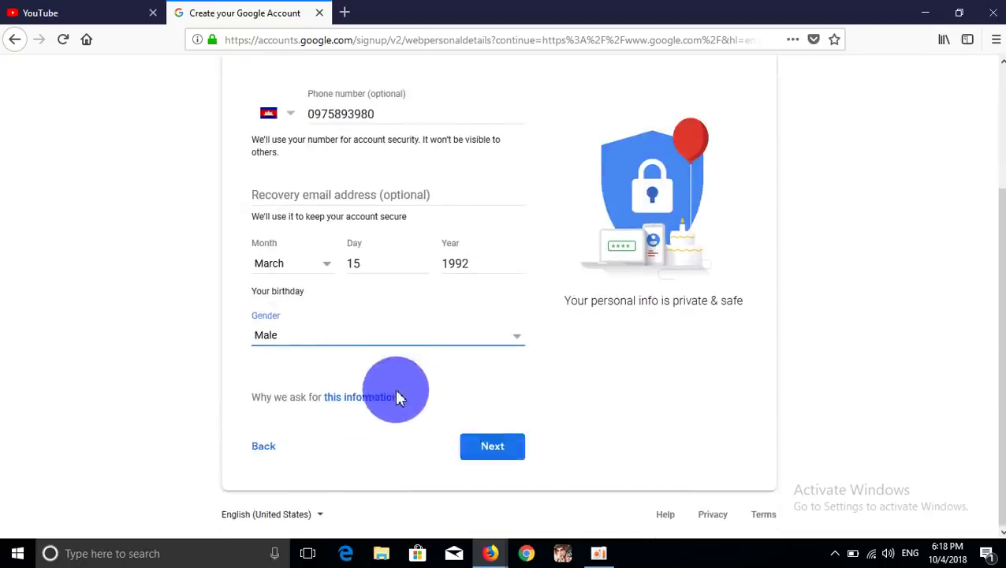
pyautogui.click(488, 441)
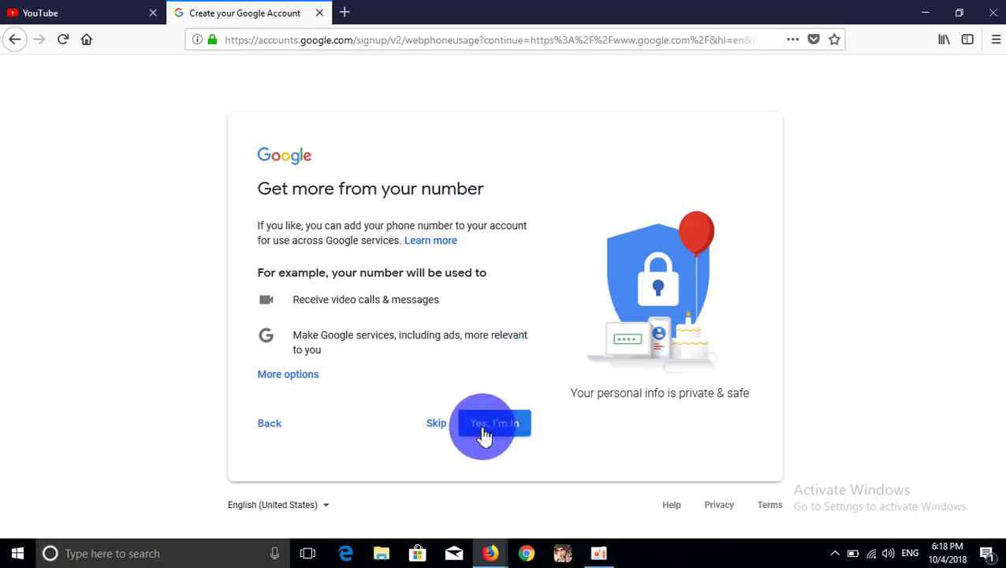
# Step: Agree to use the phone number across Google services and accept the Privacy and Terms
pyautogui.click(483, 432)
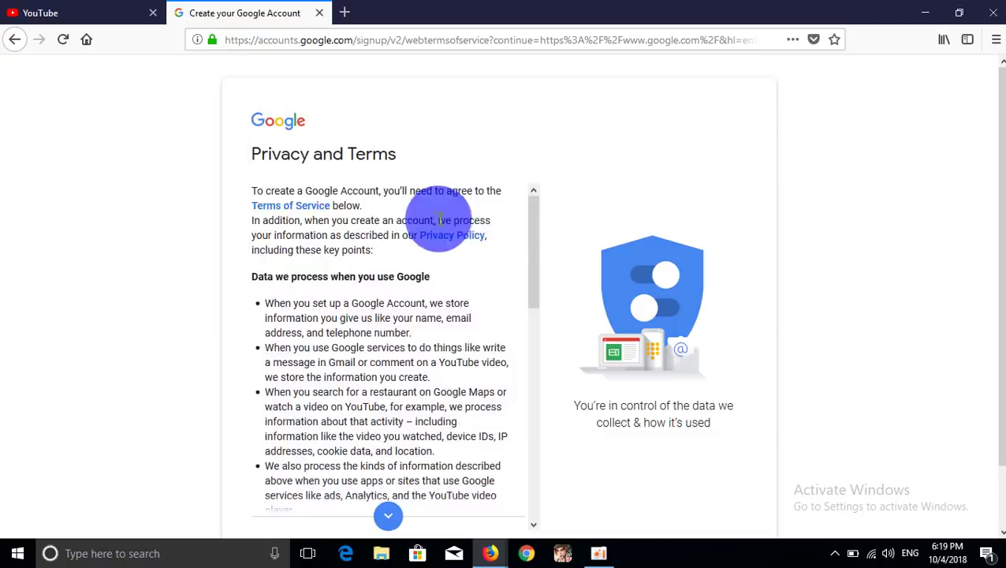
pyautogui.scroll(-10, 453, 213)
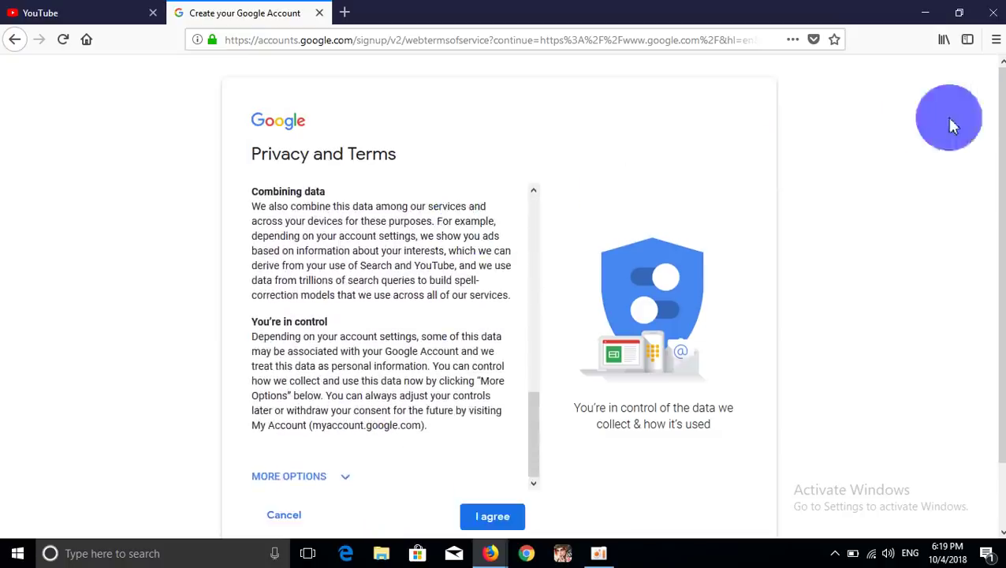
pyautogui.scroll(-2, 678, 201)
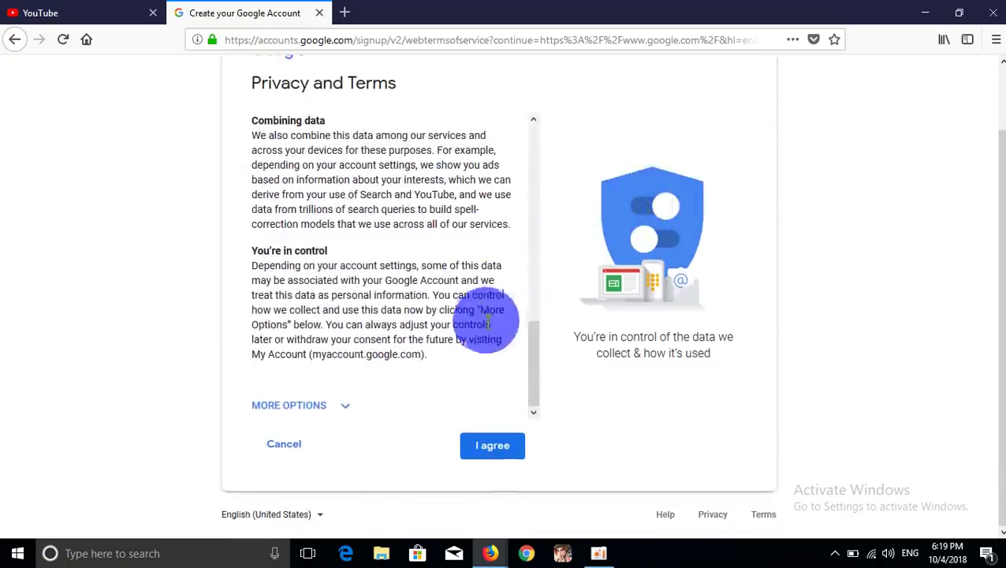
pyautogui.click(484, 437)
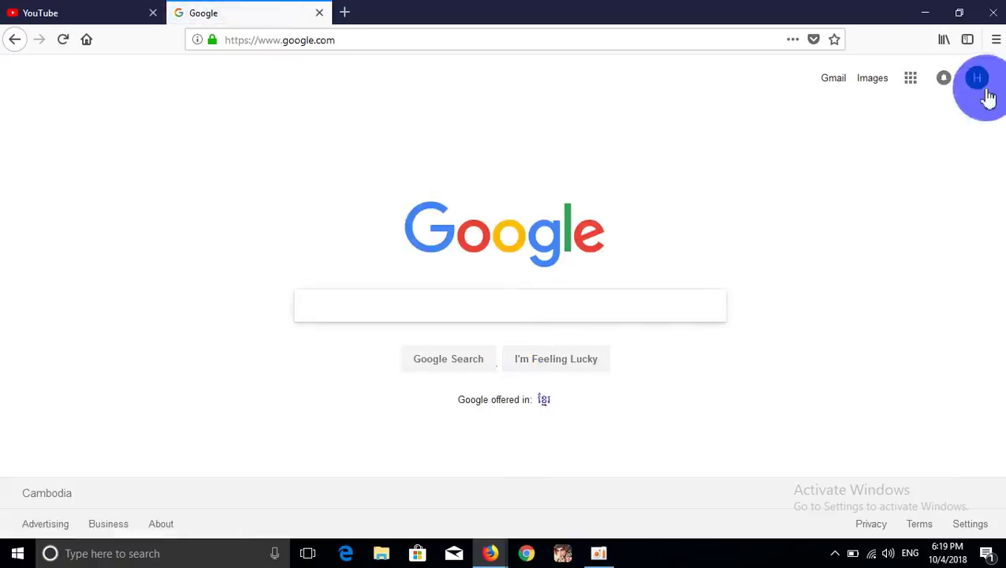
# Step: Check the signed-in account, then search Google for 'youtube' and open the YouTube result
pyautogui.click(986, 90)
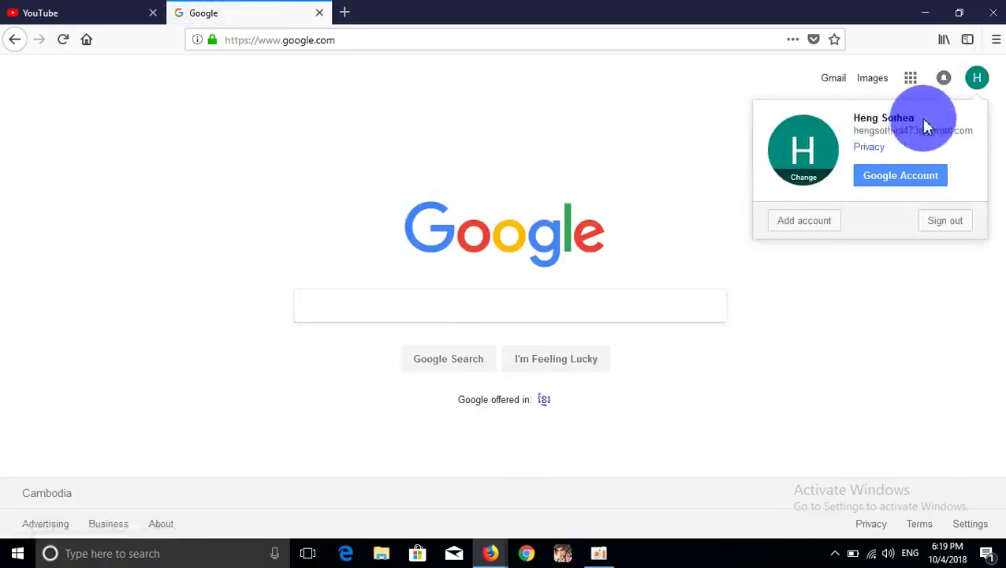
pyautogui.click(911, 247)
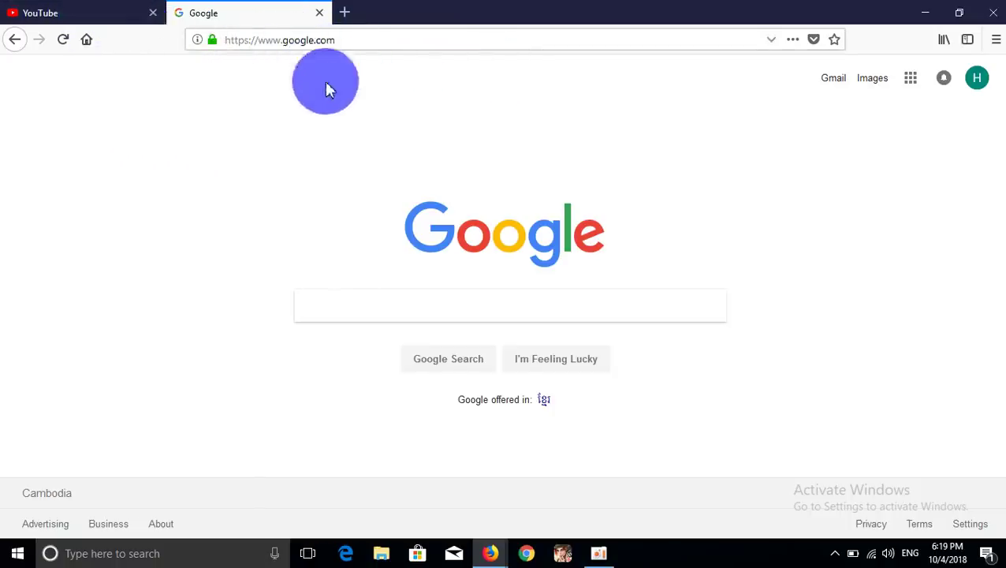
pyautogui.click(358, 297)
pyautogui.write('you')
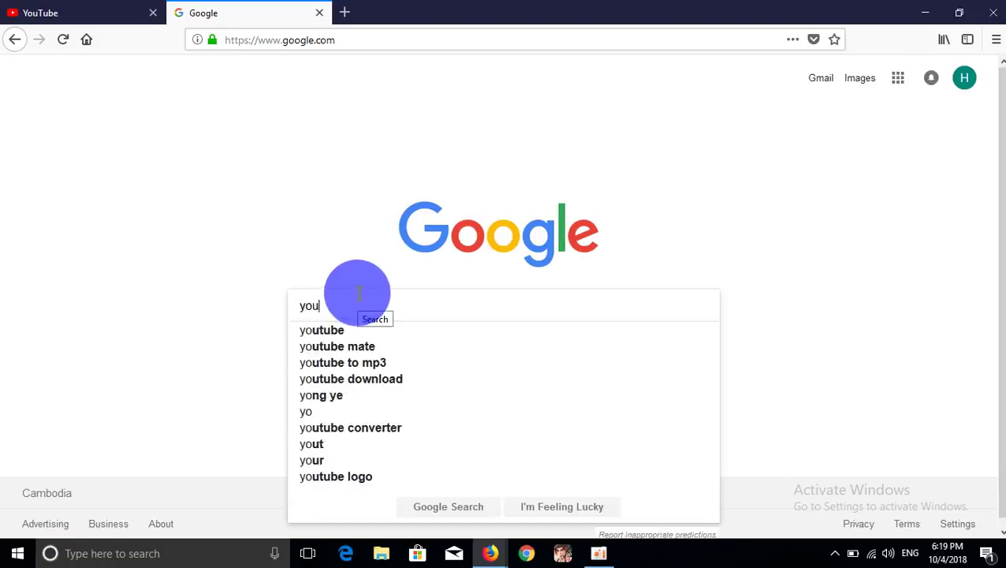
pyautogui.click(330, 334)
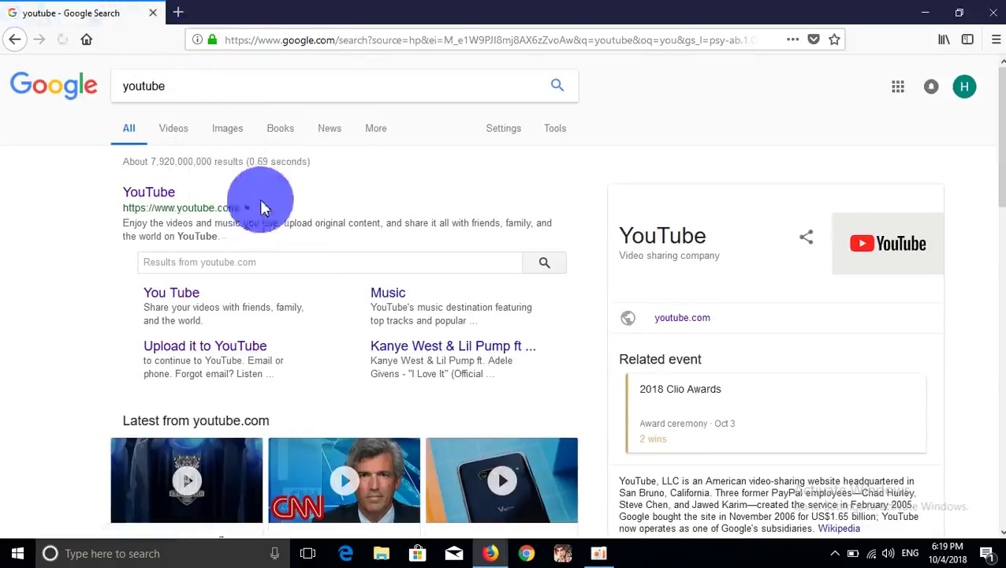
pyautogui.click(153, 203)
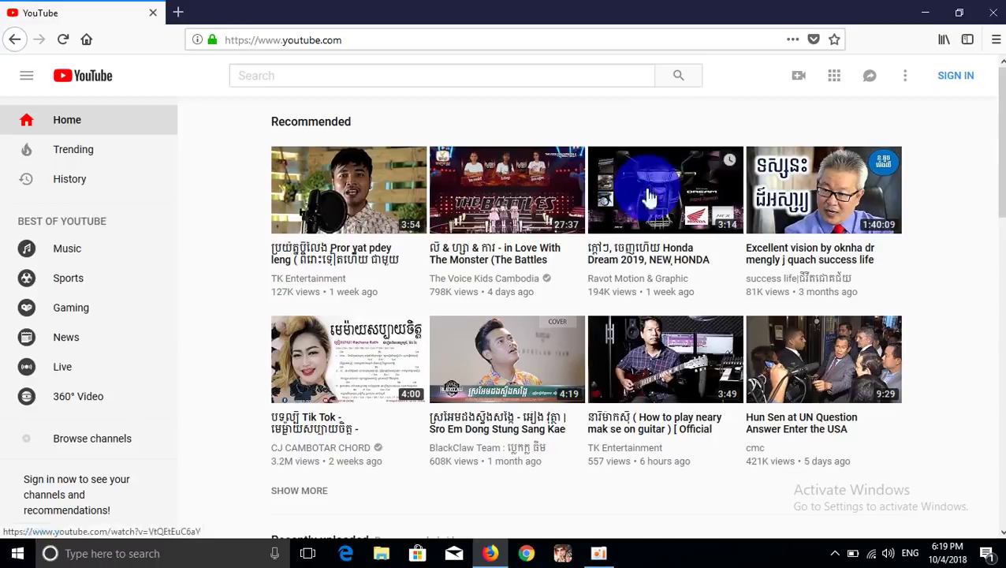
# Step: Sign in to YouTube with the new Google account and check its account menu
pyautogui.click(956, 79)
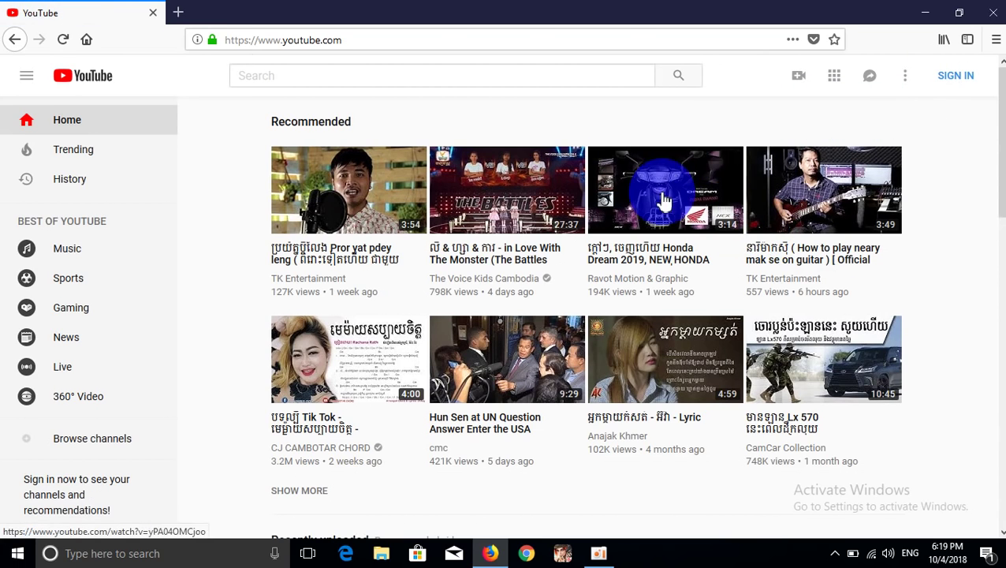
pyautogui.click(950, 79)
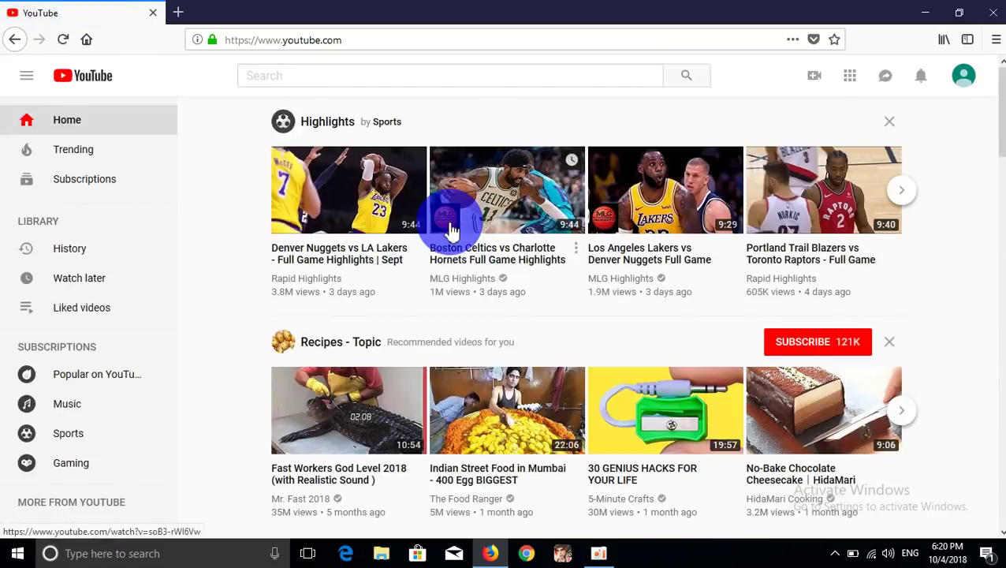
pyautogui.click(963, 76)
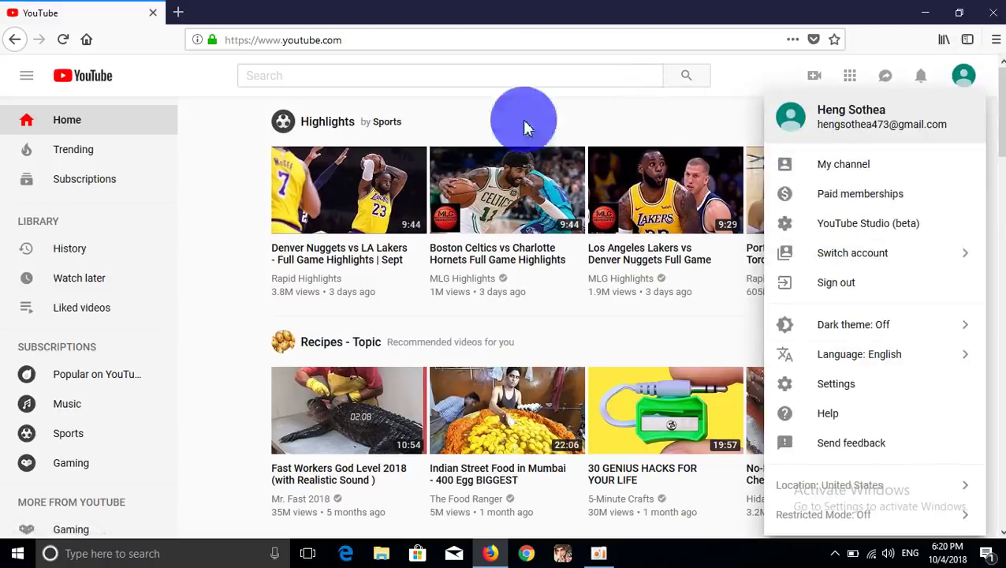
pyautogui.click(571, 120)
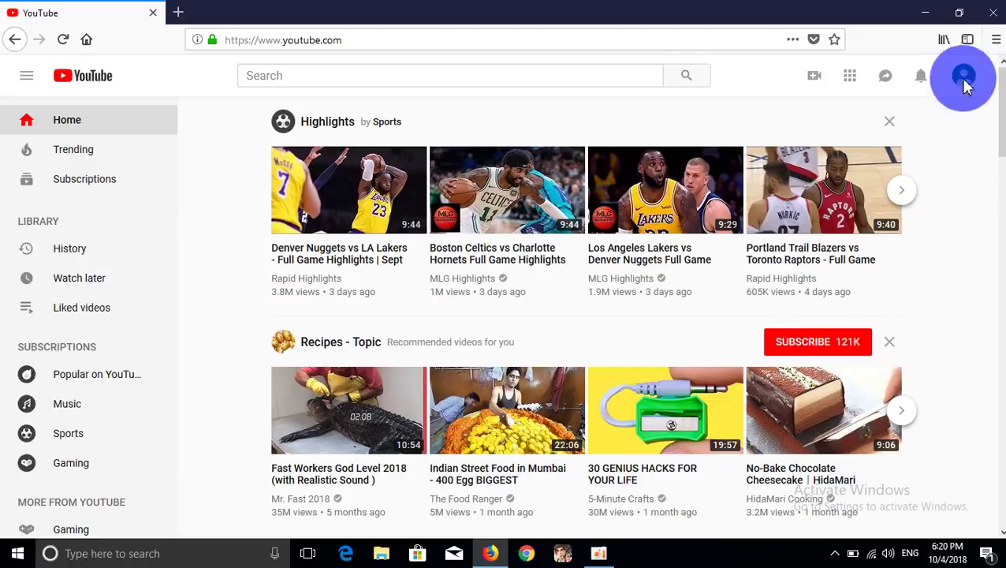
# Step: Open google.com in a new browser tab
pyautogui.click(179, 14)
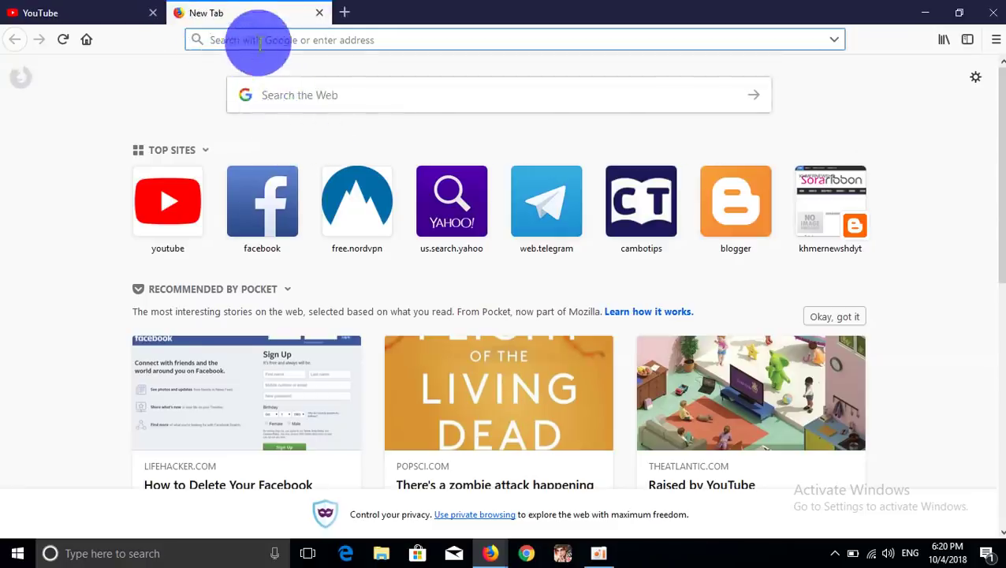
pyautogui.click(261, 40)
pyautogui.write('g')
pyautogui.press('Return')
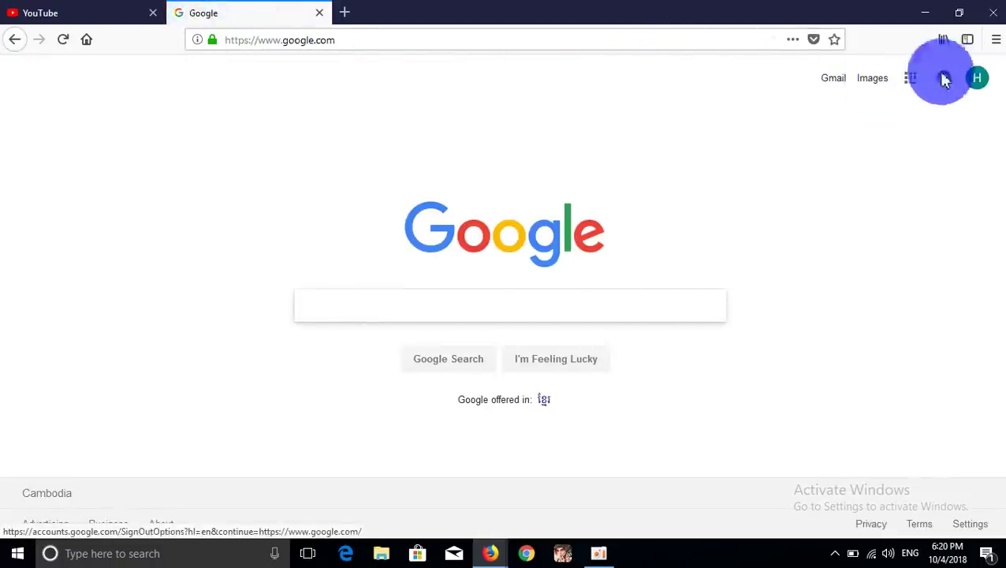
# Step: Start a profile photo change from the Google account panel, then abandon it and close the panel
pyautogui.click(974, 81)
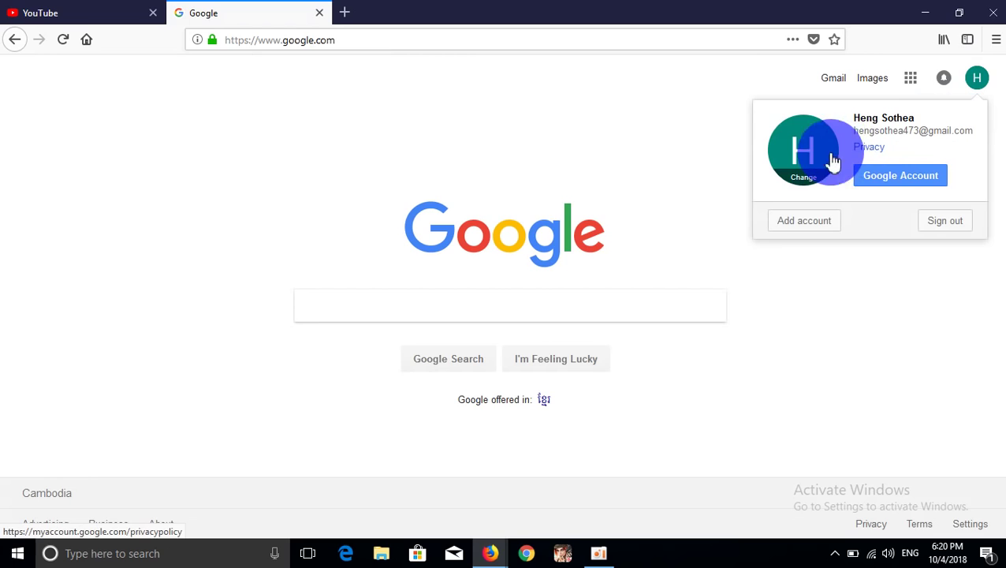
pyautogui.click(802, 150)
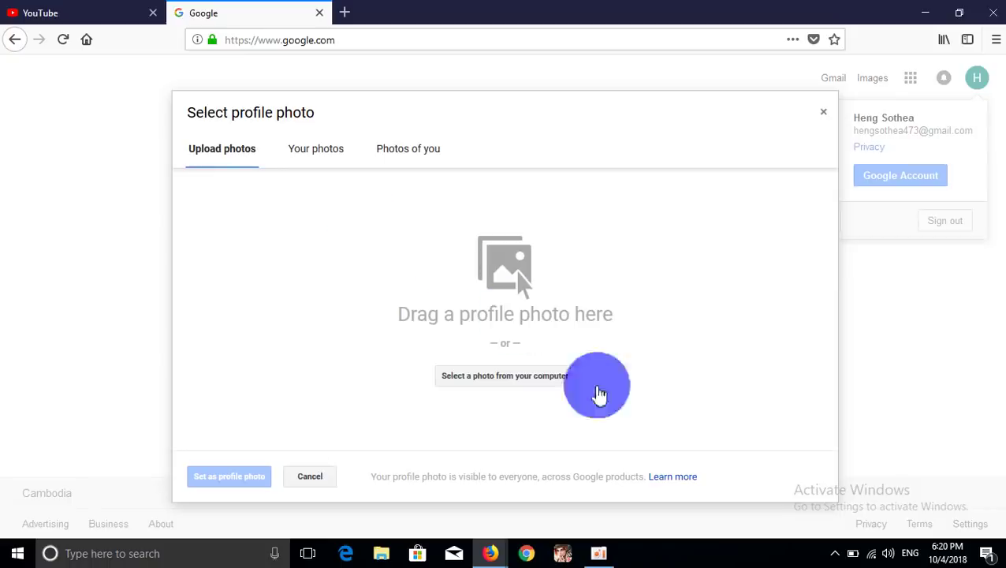
pyautogui.click(495, 377)
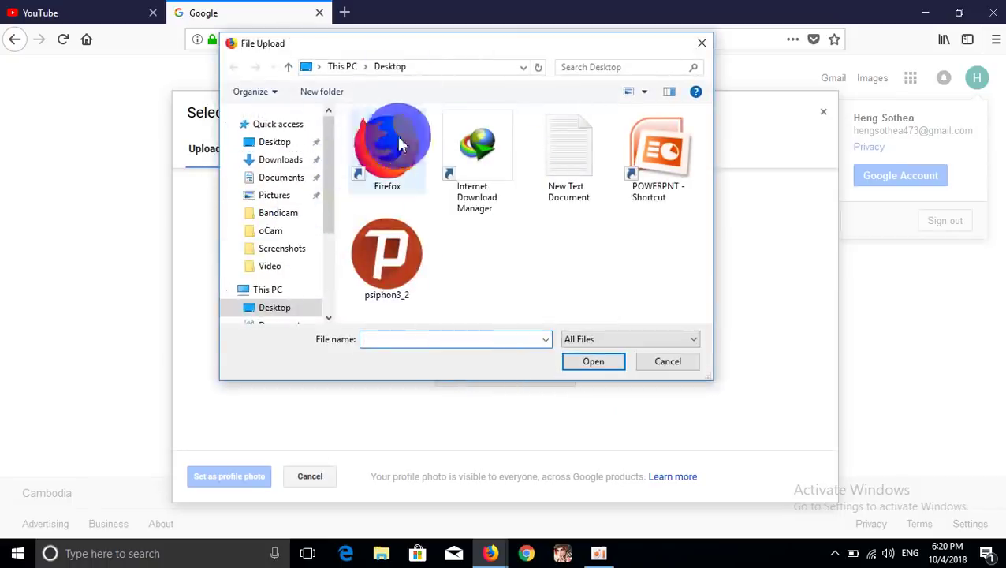
pyautogui.click(701, 48)
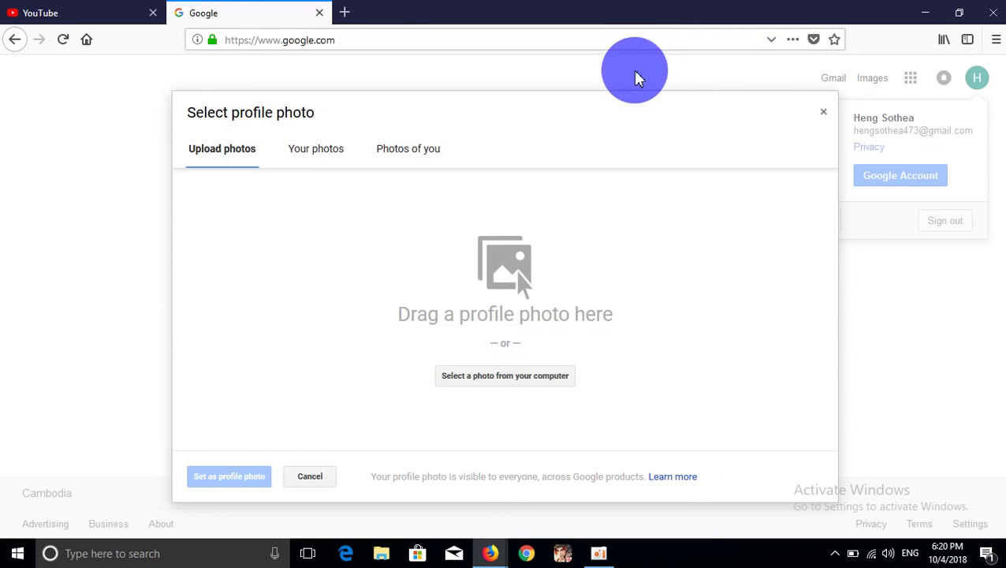
pyautogui.click(823, 112)
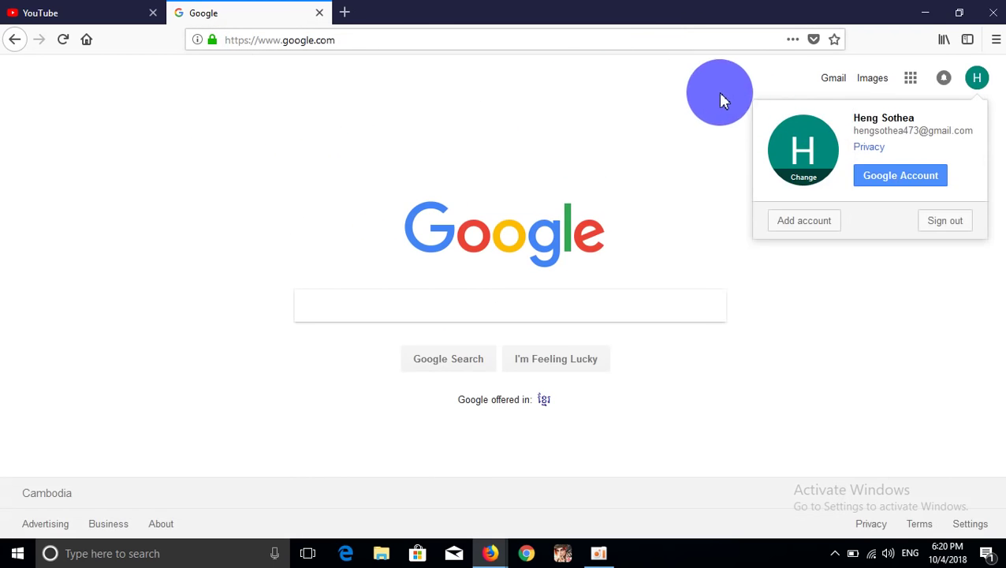
pyautogui.click(660, 114)
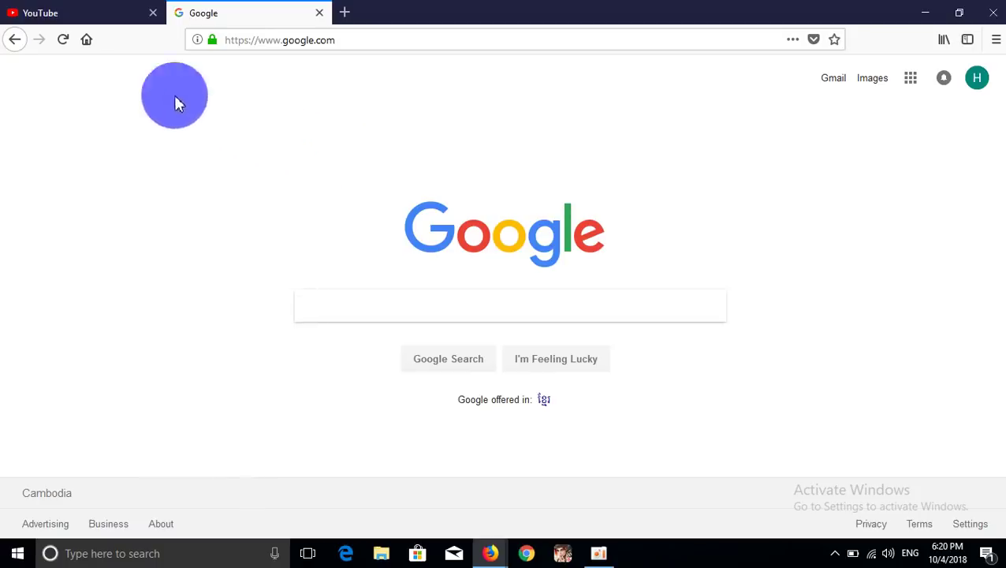
pyautogui.click(68, 9)
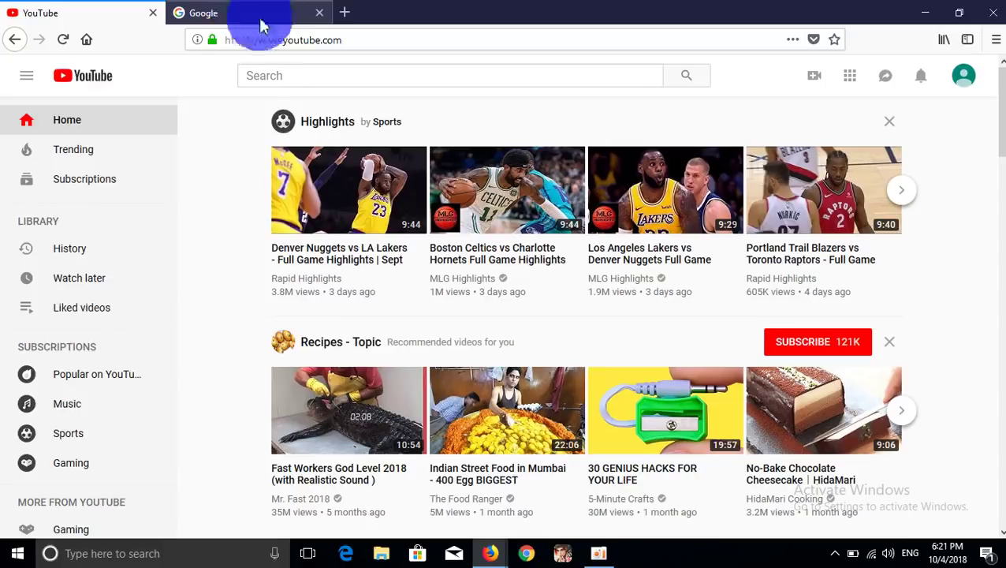
# Step: Close the Google tab and go to My channel from the YouTube account menu
pyautogui.click(318, 15)
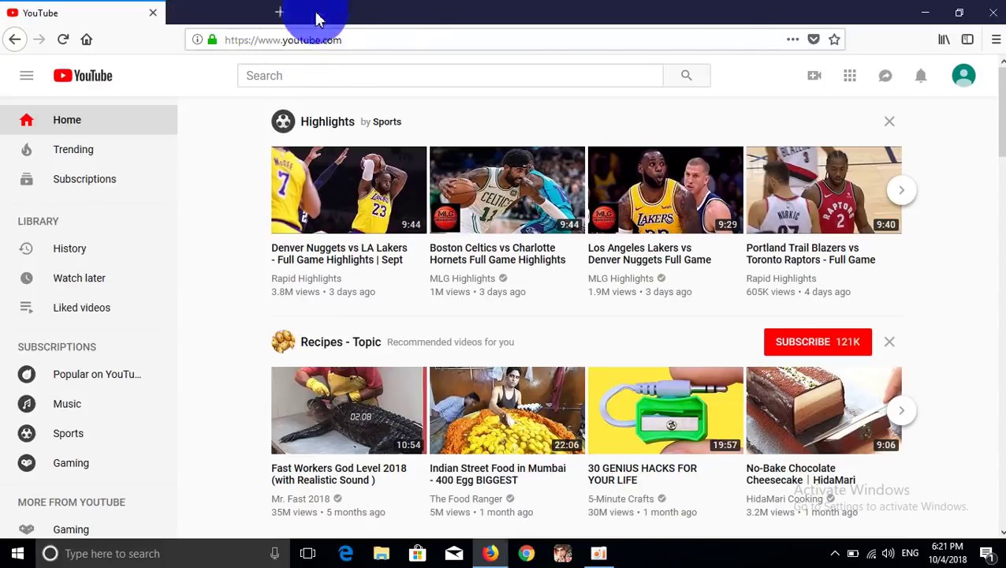
pyautogui.click(963, 75)
pyautogui.click(805, 142)
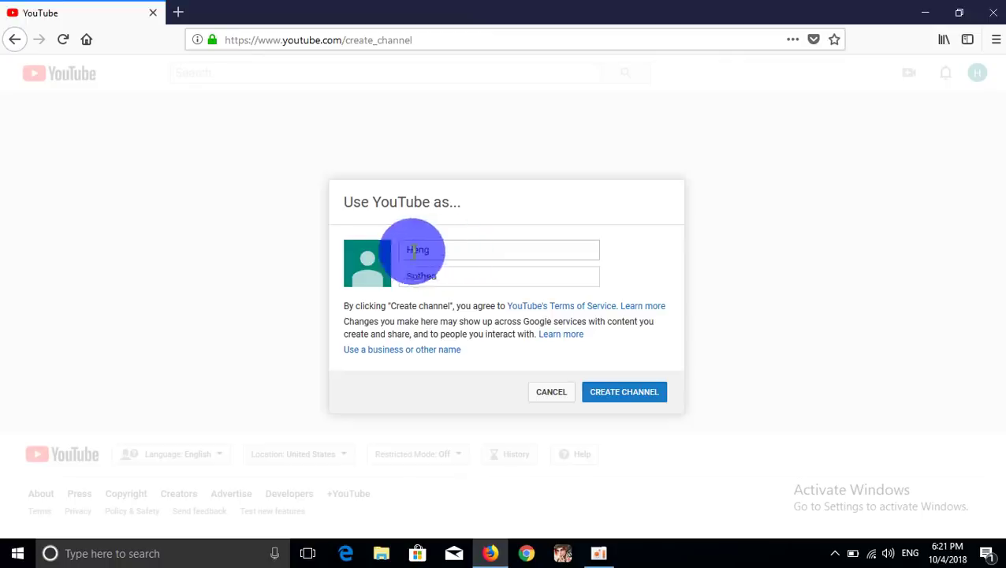
# Step: Create the channel using the account's prefilled first and last name
pyautogui.click(463, 251)
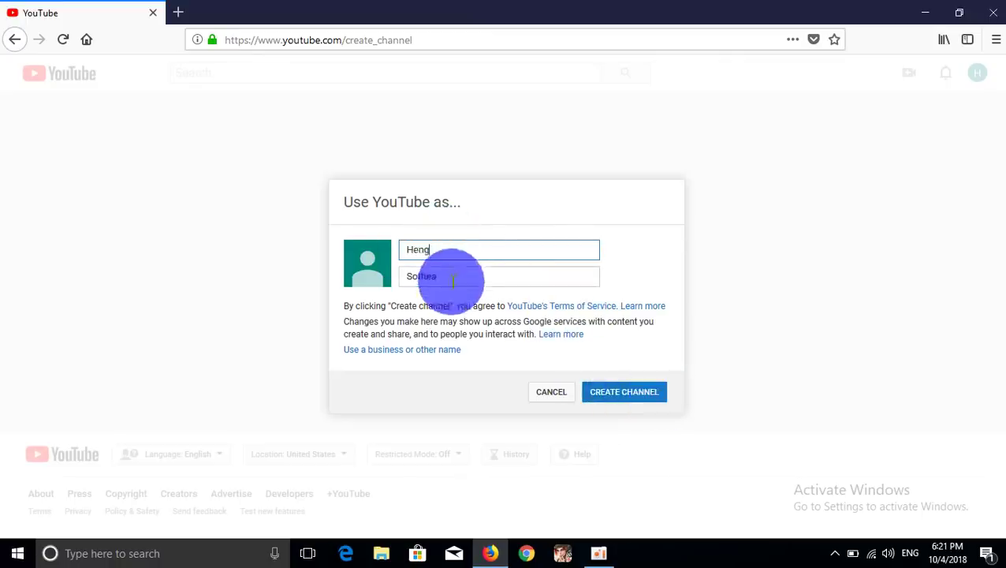
pyautogui.click(628, 404)
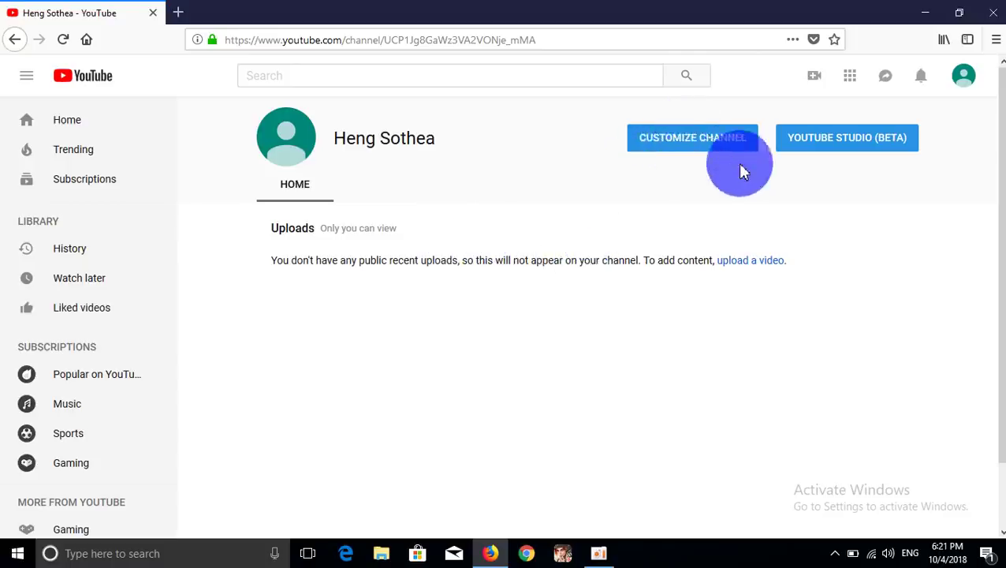
# Step: Open Customize Channel on the new channel's page
pyautogui.click(673, 148)
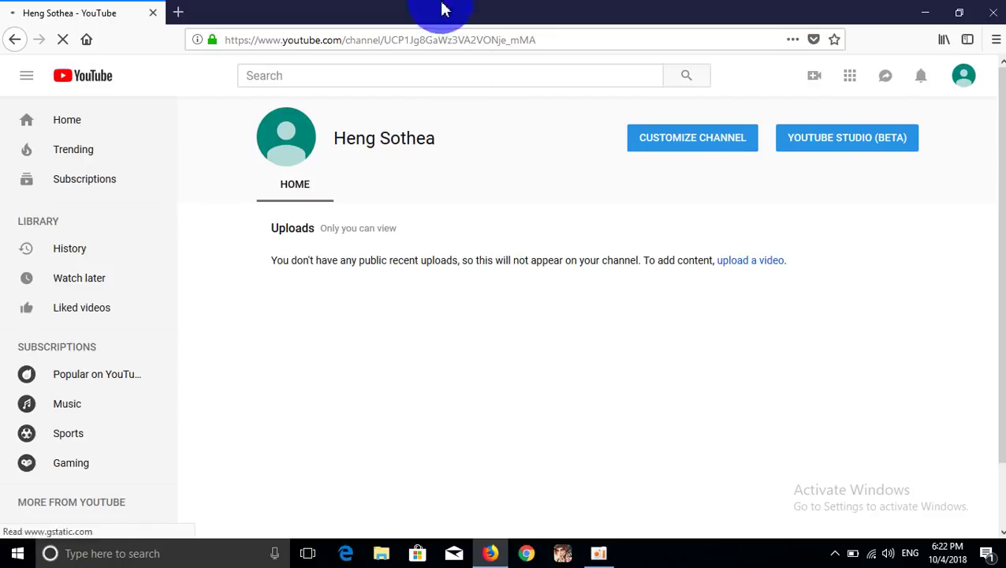
pyautogui.moveTo(508, 9)
pyautogui.mouseDown()
pyautogui.moveTo(503, 124)
pyautogui.moveTo(498, 9)
pyautogui.mouseUp()
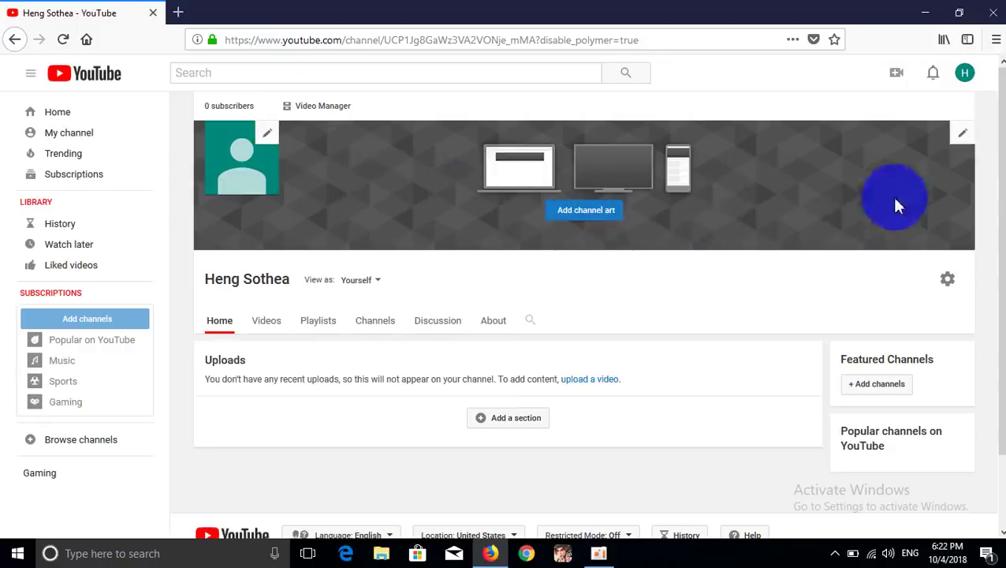
pyautogui.click(591, 219)
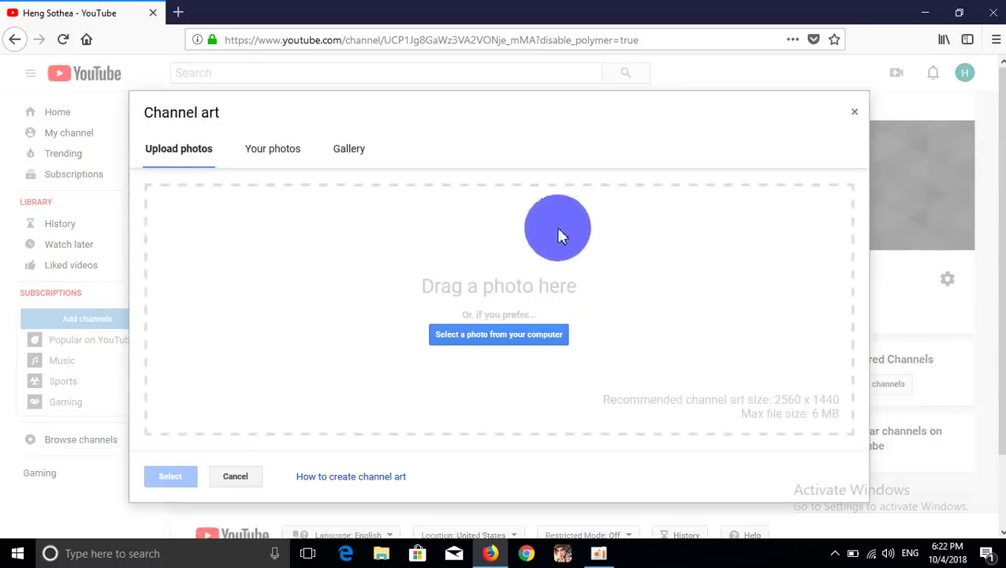
pyautogui.click(504, 336)
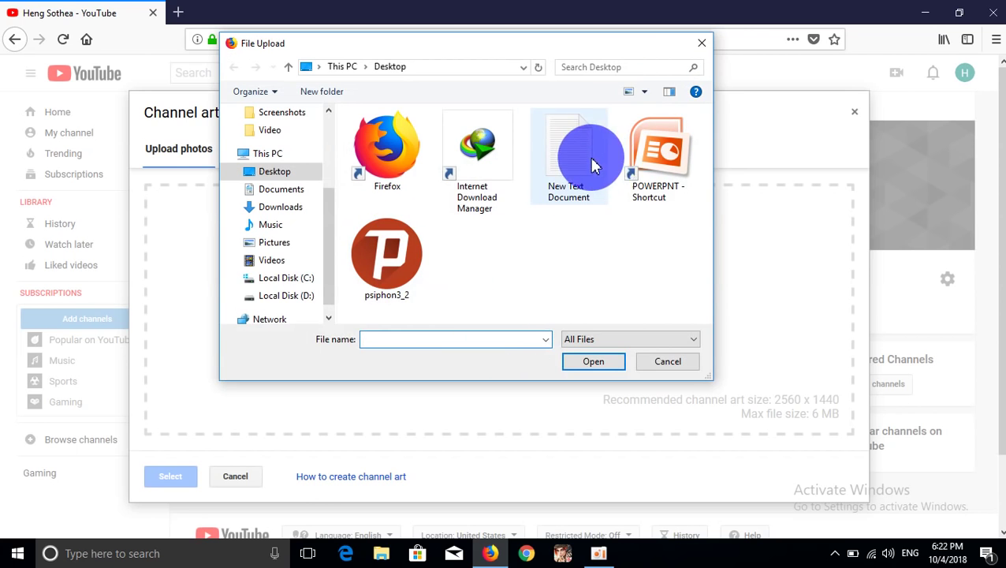
pyautogui.click(701, 43)
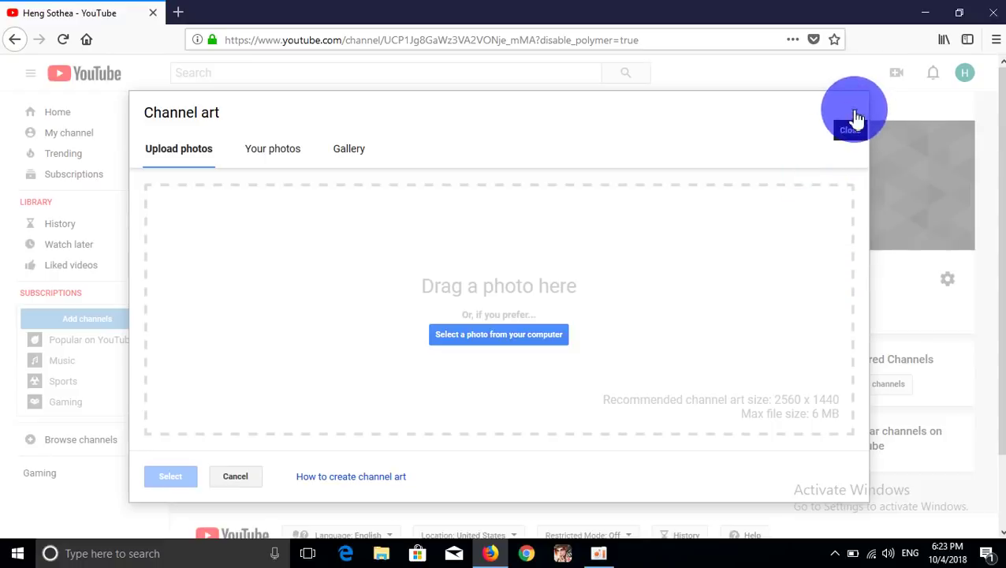
pyautogui.click(856, 117)
pyautogui.moveTo(497, 7); pyautogui.dragTo(473, 6)
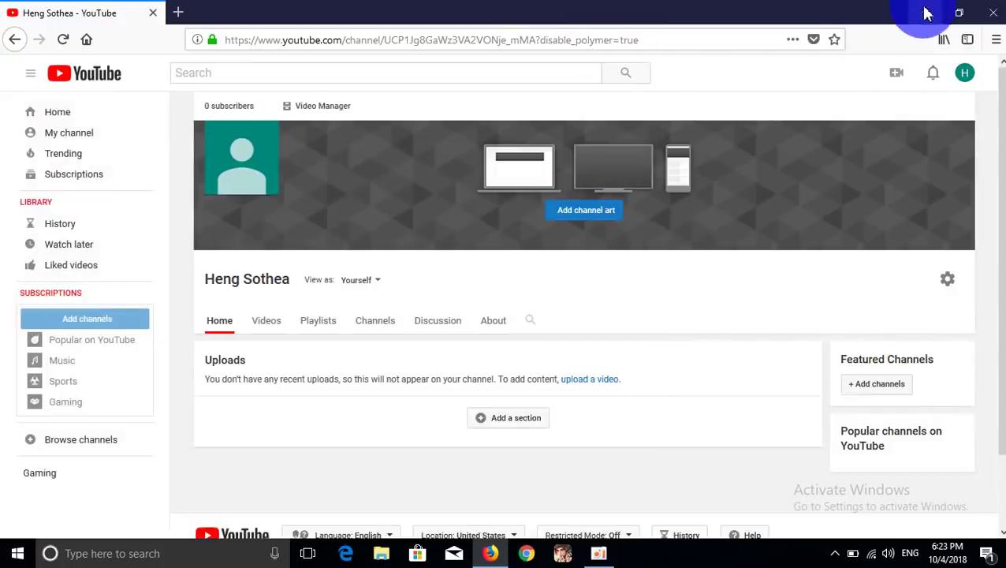
pyautogui.click(927, 13)
# Step: Launch Photoshop, then return to the YouTube channel page and reopen the channel art upload window
pyautogui.click(969, 92)
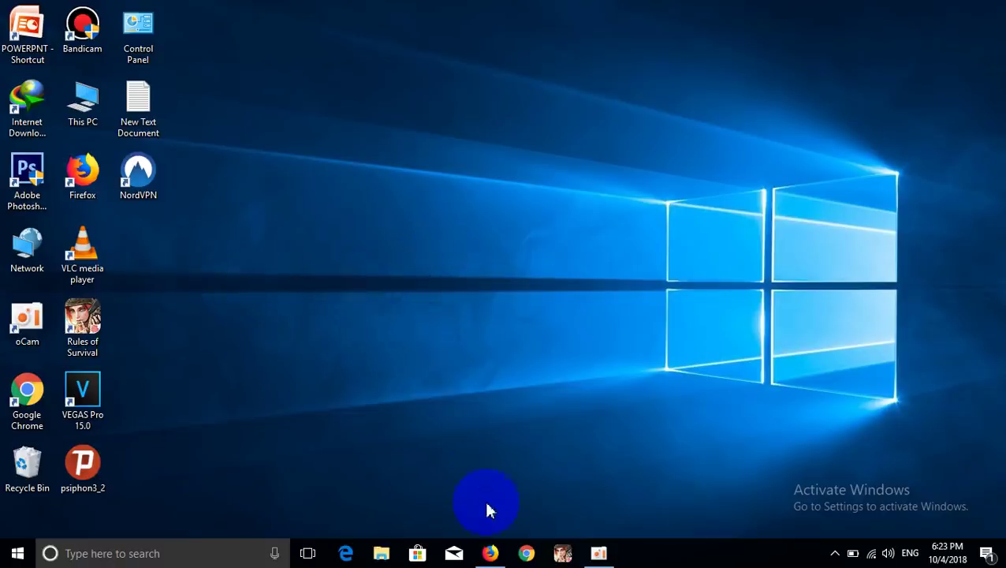
pyautogui.moveTo(492, 556)
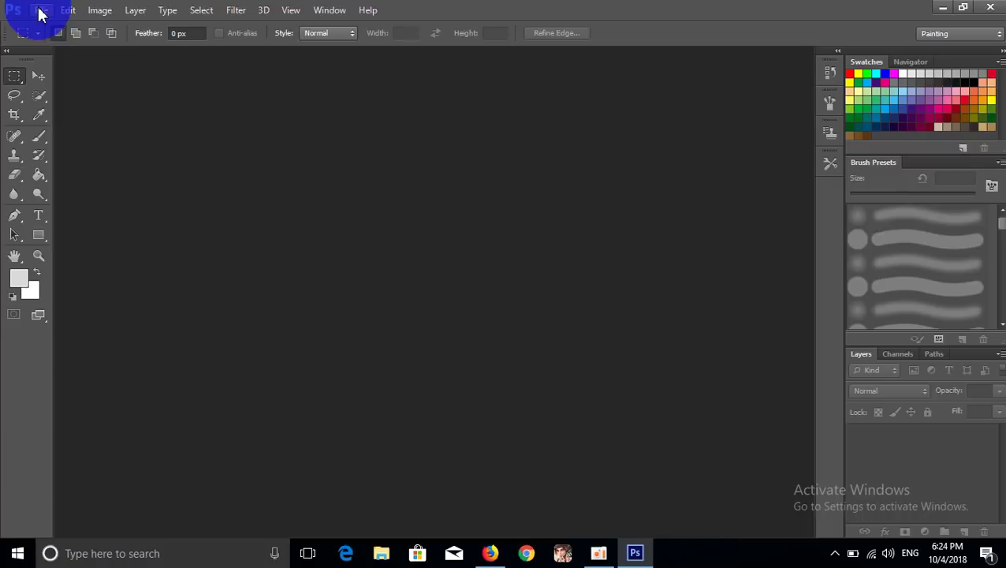
pyautogui.click(490, 553)
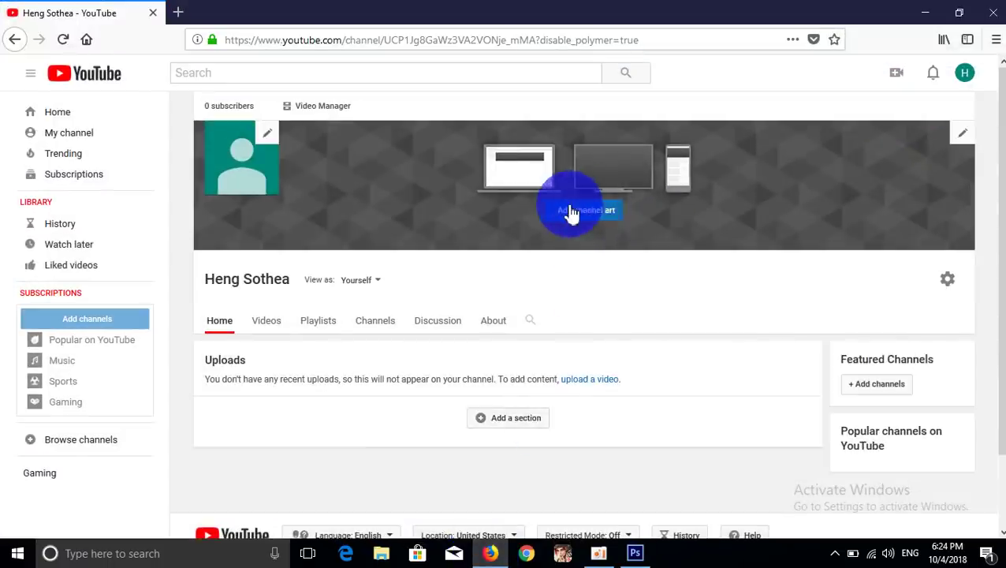
pyautogui.click(572, 212)
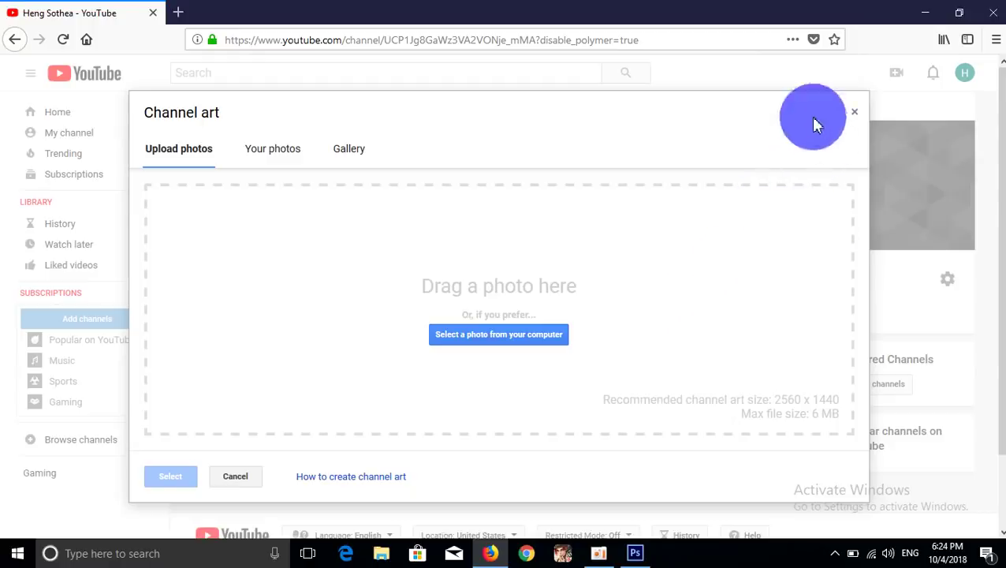
# Step: Close the Channel art window, noting its 2560 x 1440 recommendation, and bring Photoshop forward
pyautogui.click(856, 114)
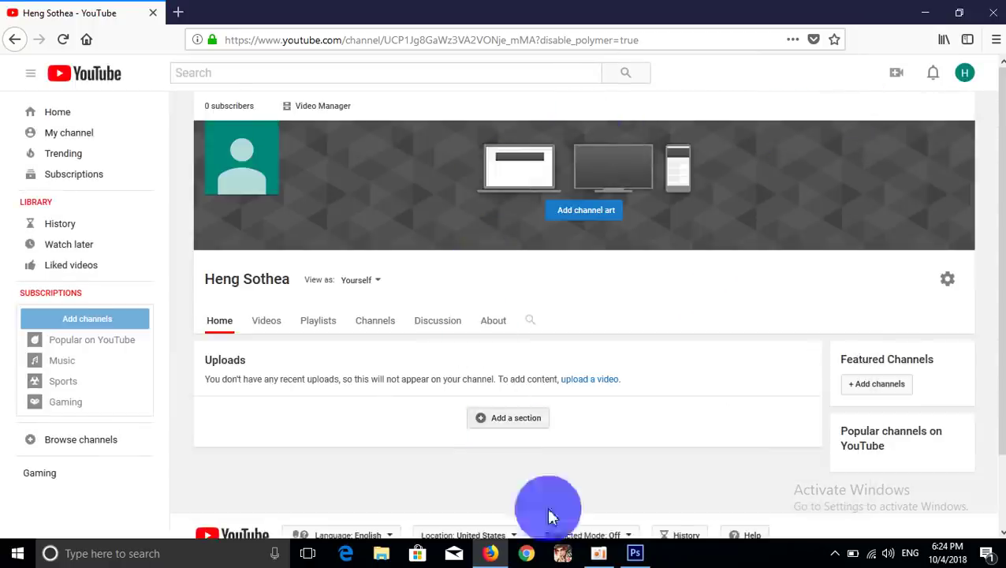
pyautogui.click(640, 555)
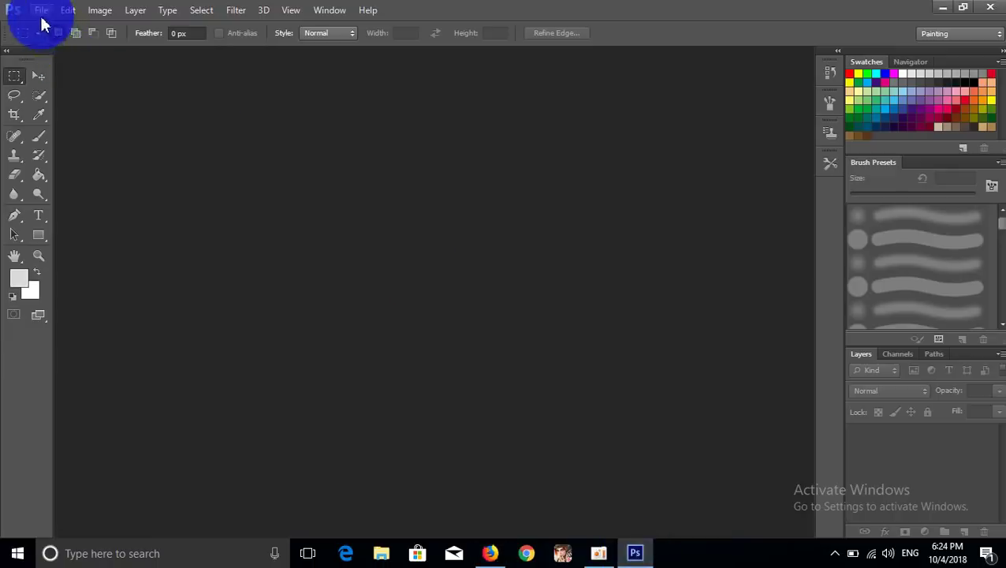
pyautogui.click(41, 11)
# Step: Create a new 2560 x 1440 pixel document at 72 pixels/inch in RGB Color
pyautogui.click(49, 27)
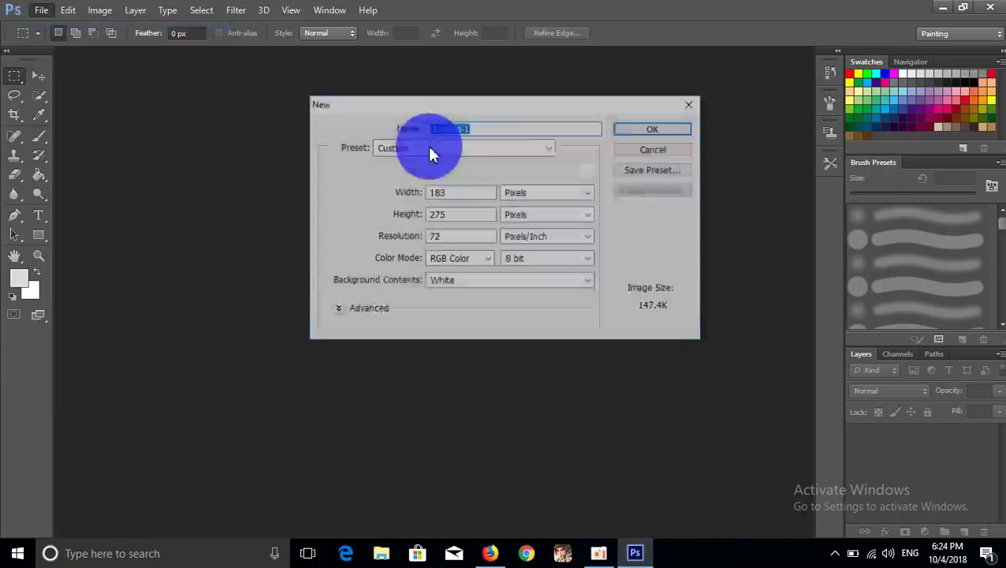
pyautogui.click(465, 192)
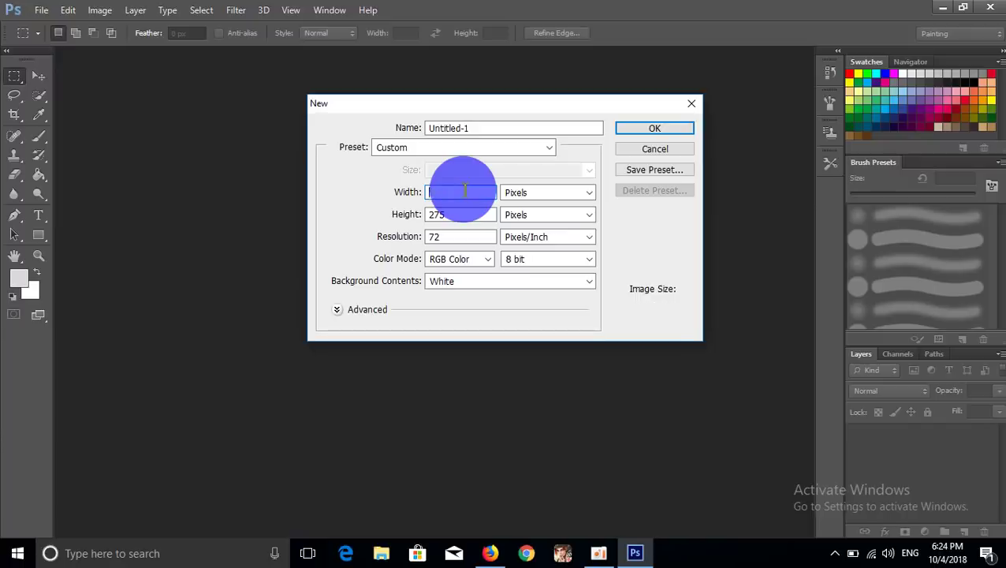
pyautogui.write('256')
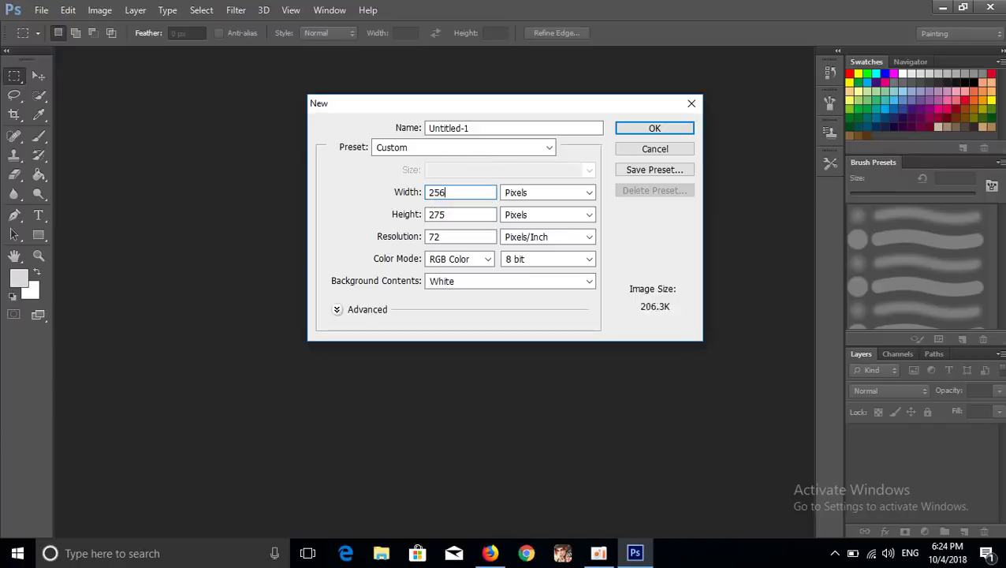
pyautogui.doubleClick(465, 214)
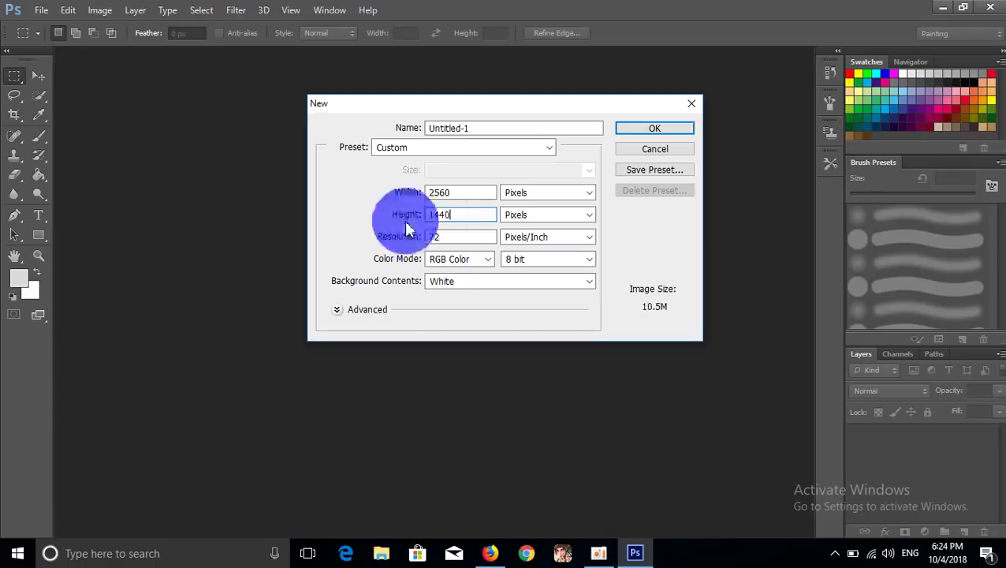
pyautogui.click(529, 192)
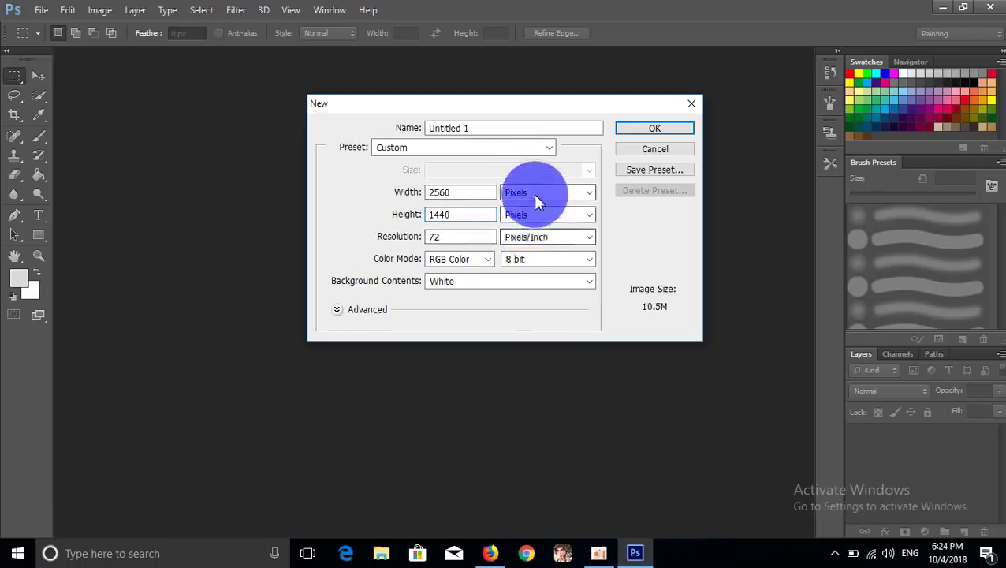
pyautogui.click(531, 192)
pyautogui.click(620, 221)
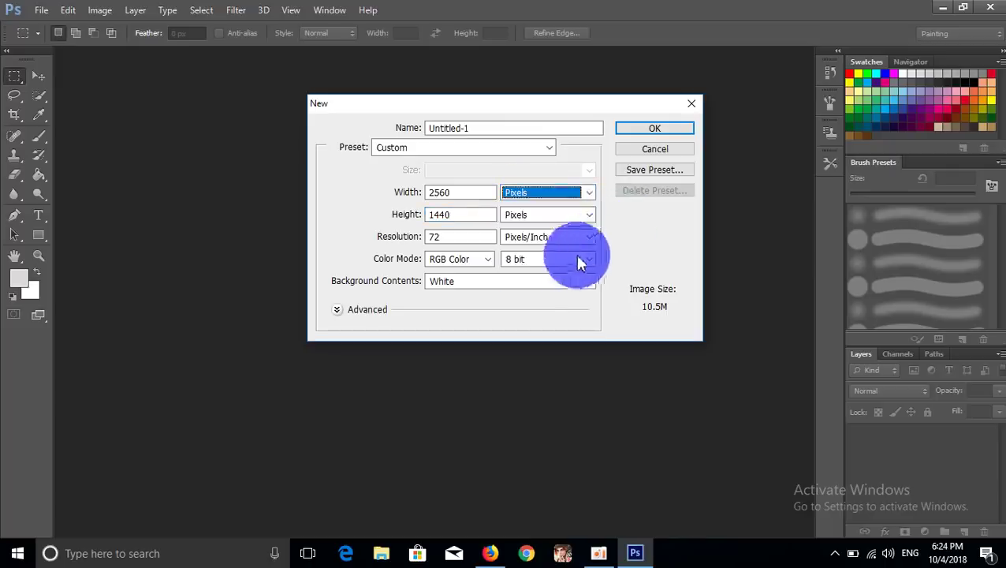
pyautogui.click(550, 218)
pyautogui.click(554, 216)
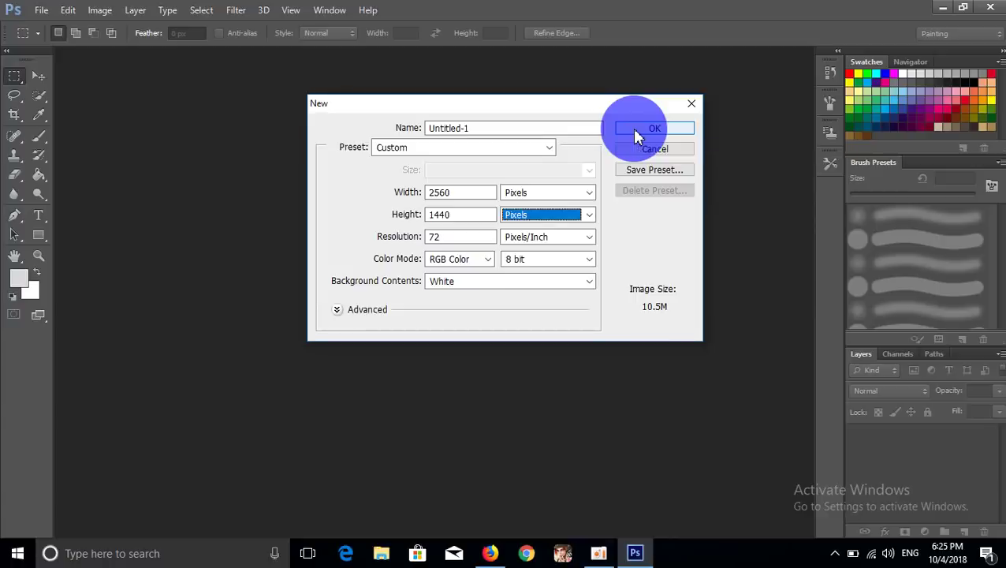
pyautogui.click(637, 131)
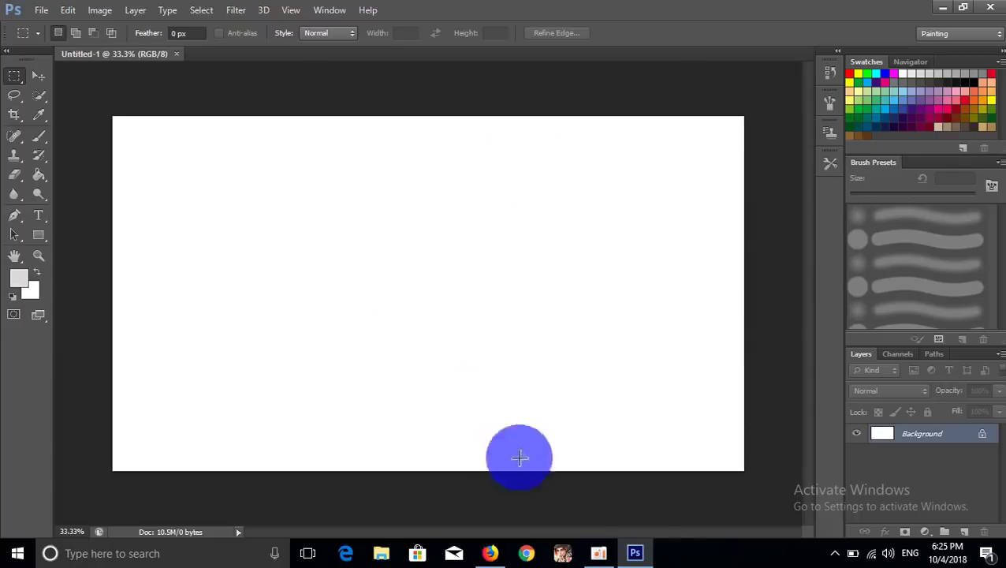
# Step: Select Photoshop's Move tool, then switch back to the YouTube channel page in Firefox
pyautogui.click(597, 552)
pyautogui.click(597, 553)
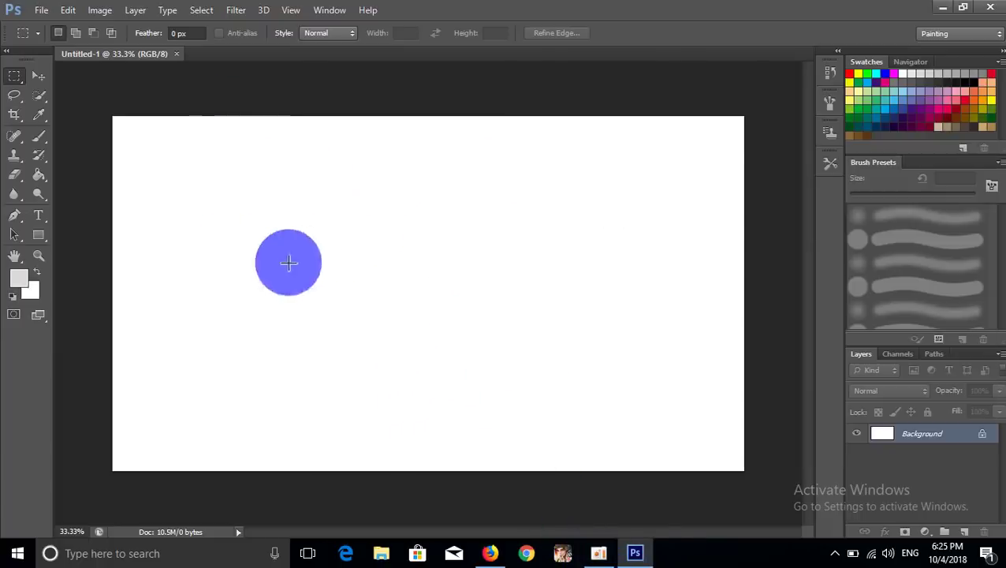
pyautogui.click(37, 77)
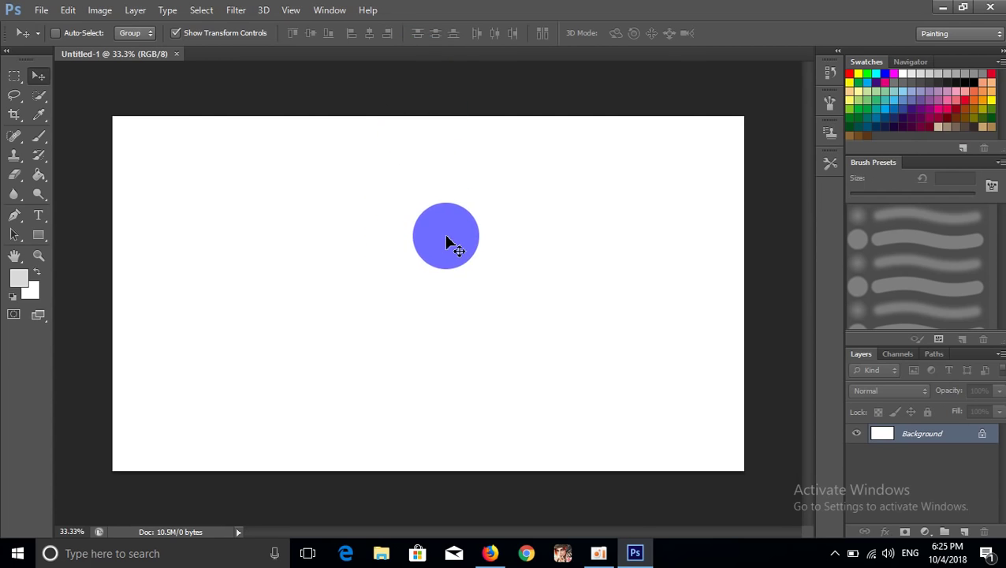
pyautogui.click(488, 555)
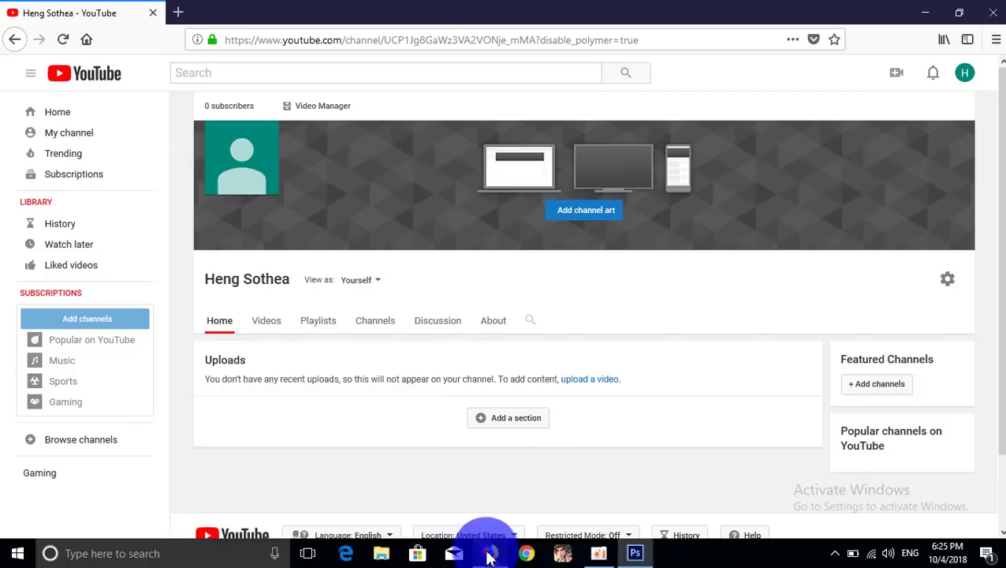
# Step: Open the Google homepage in a new browser tab
pyautogui.click(178, 14)
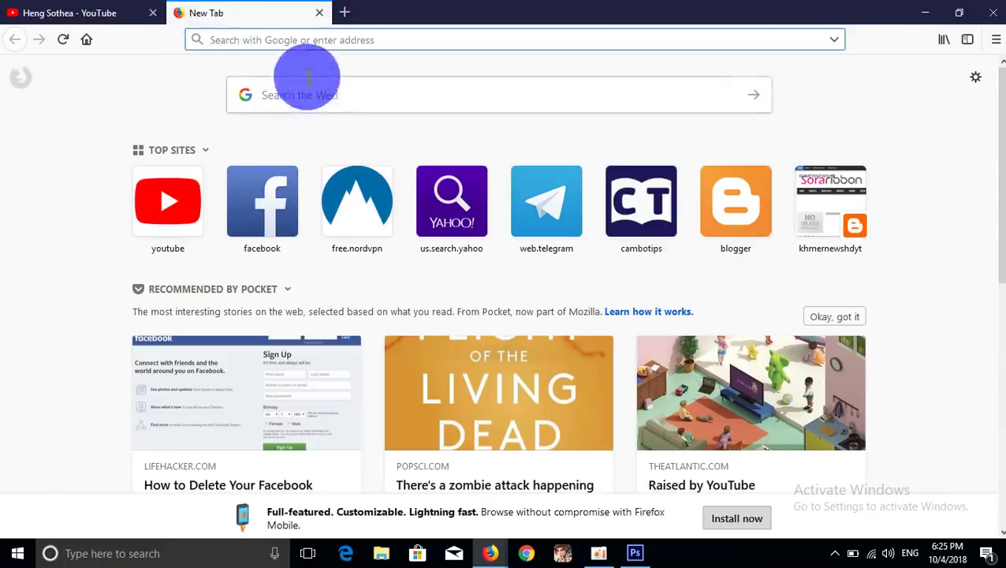
pyautogui.click(276, 39)
pyautogui.write('google.com/')
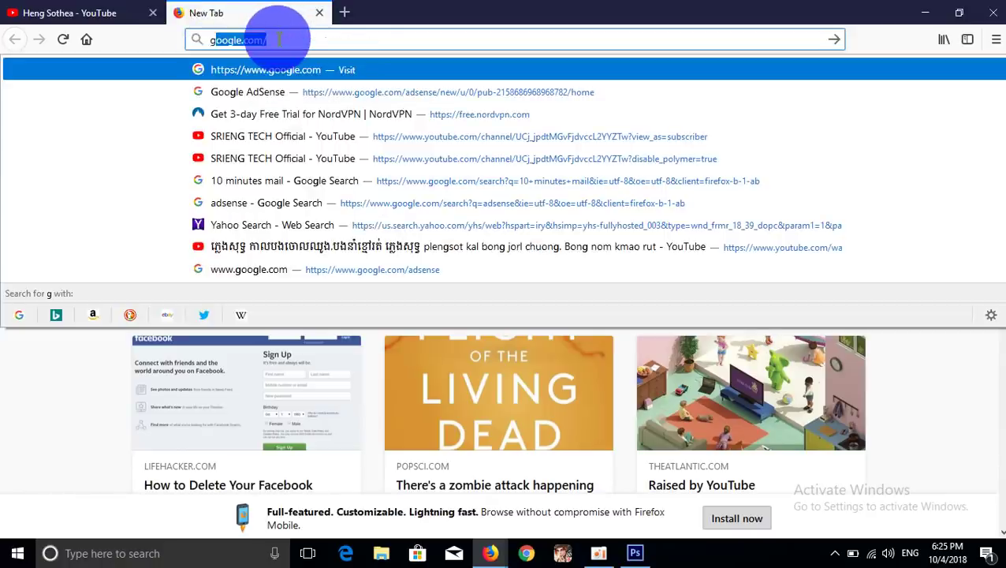
pyautogui.press('Return')
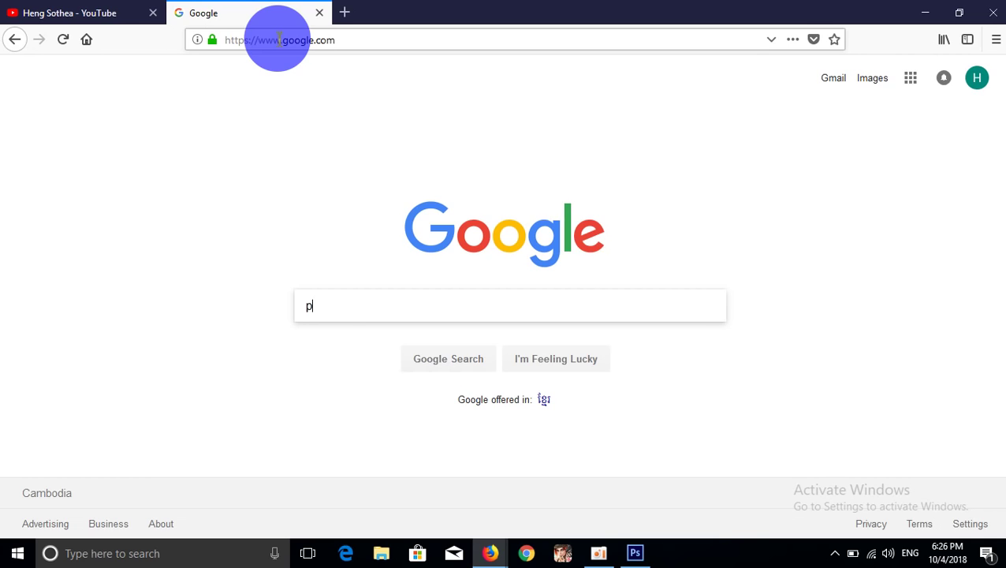
# Step: Type 'photos for channel' into the Google search box
pyautogui.write('h')
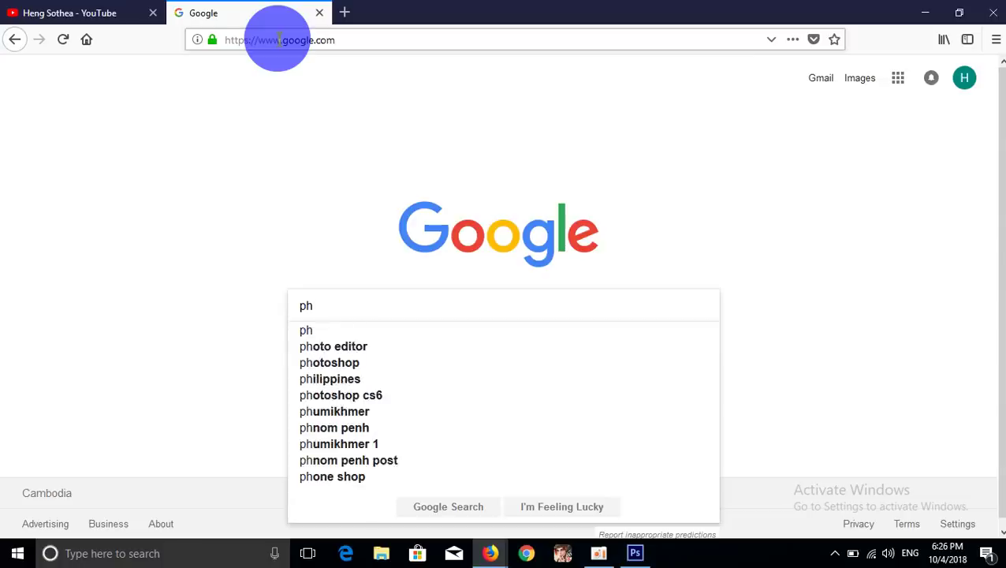
pyautogui.write('oto')
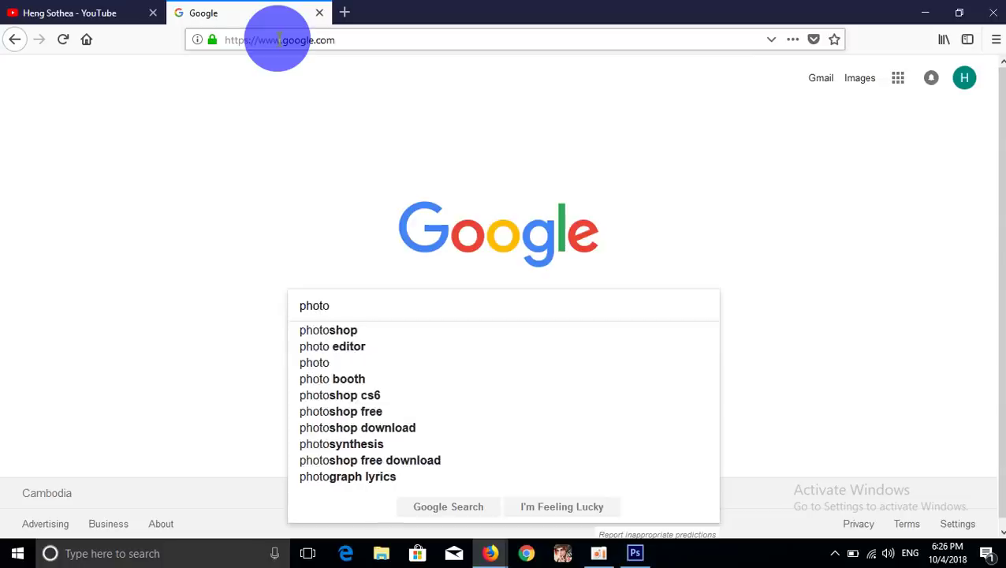
pyautogui.write('s f')
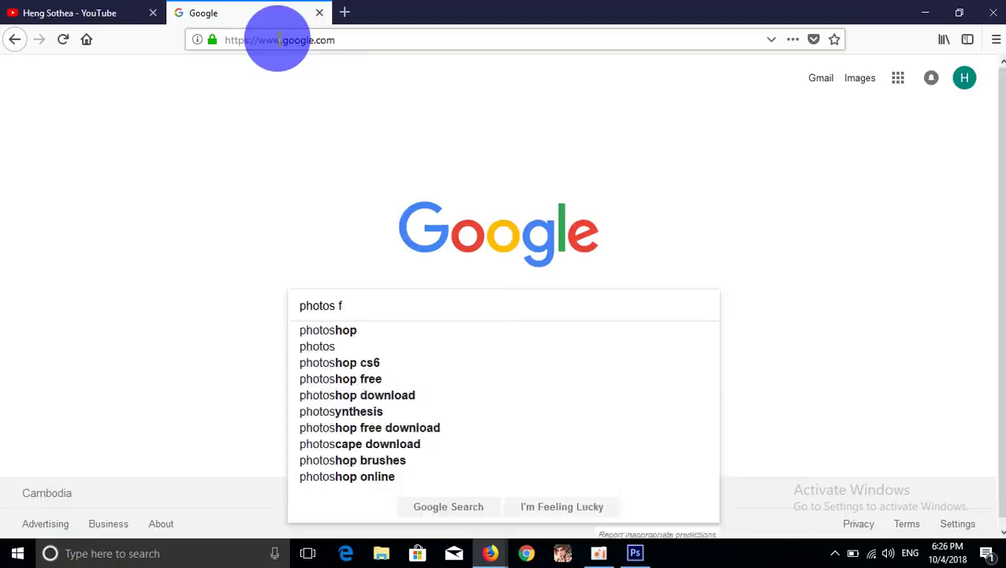
pyautogui.write('p')
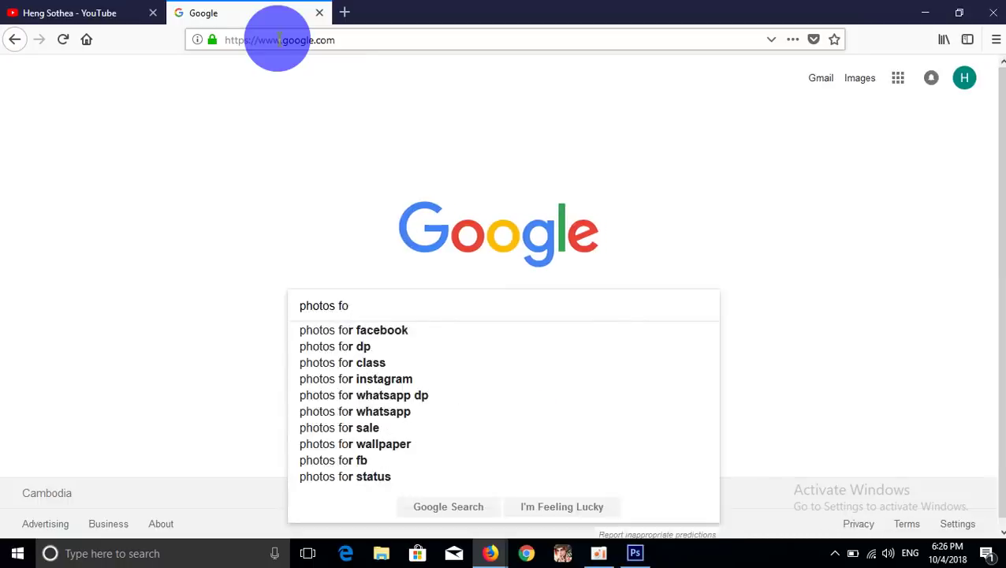
pyautogui.press('BackSpace')
pyautogui.write('r ')
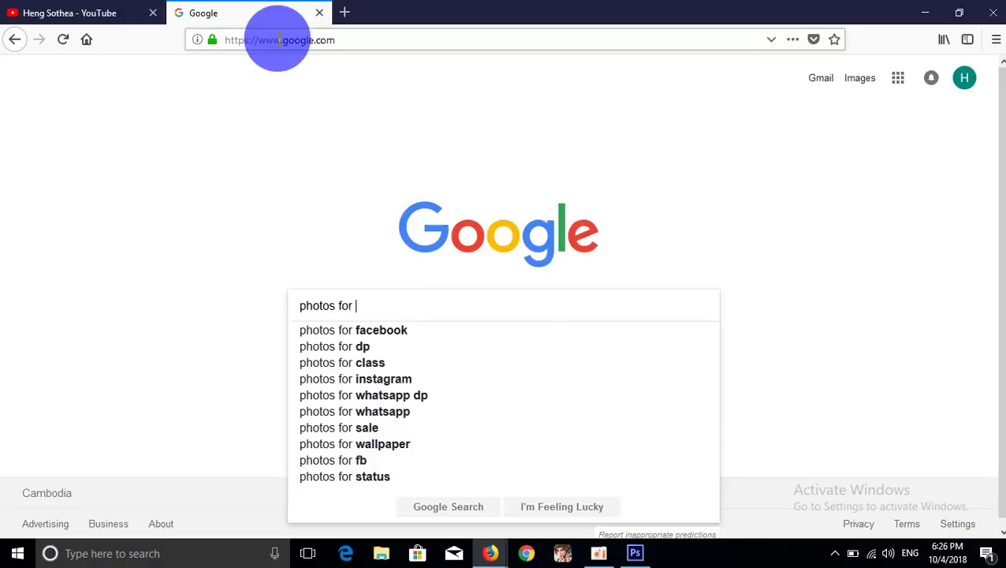
pyautogui.write('channel a')
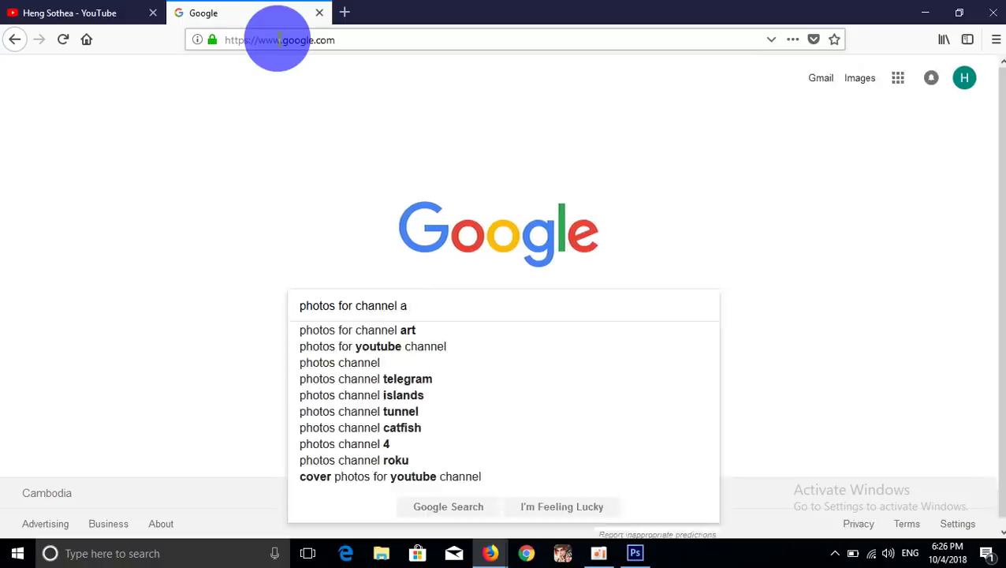
# Step: Show image results for 'photos for channel art' and browse through them
pyautogui.click(418, 331)
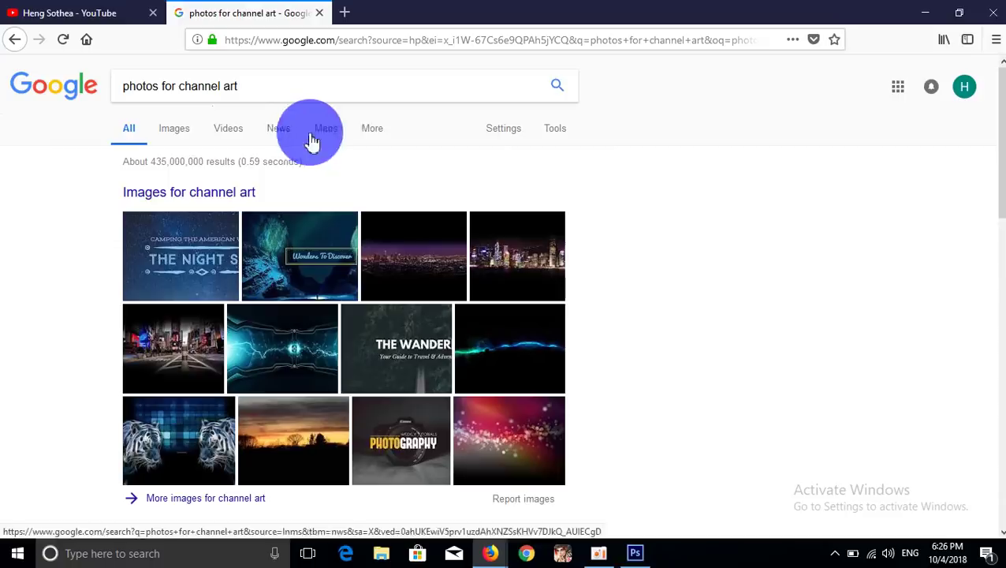
pyautogui.click(178, 132)
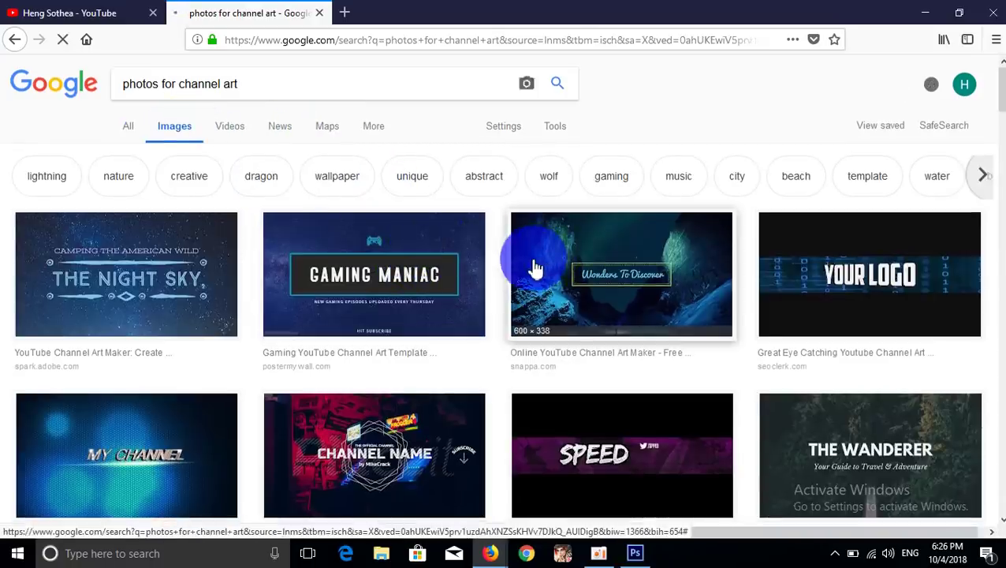
pyautogui.scroll(-2, 534, 268)
pyautogui.scroll(-2, 536, 266)
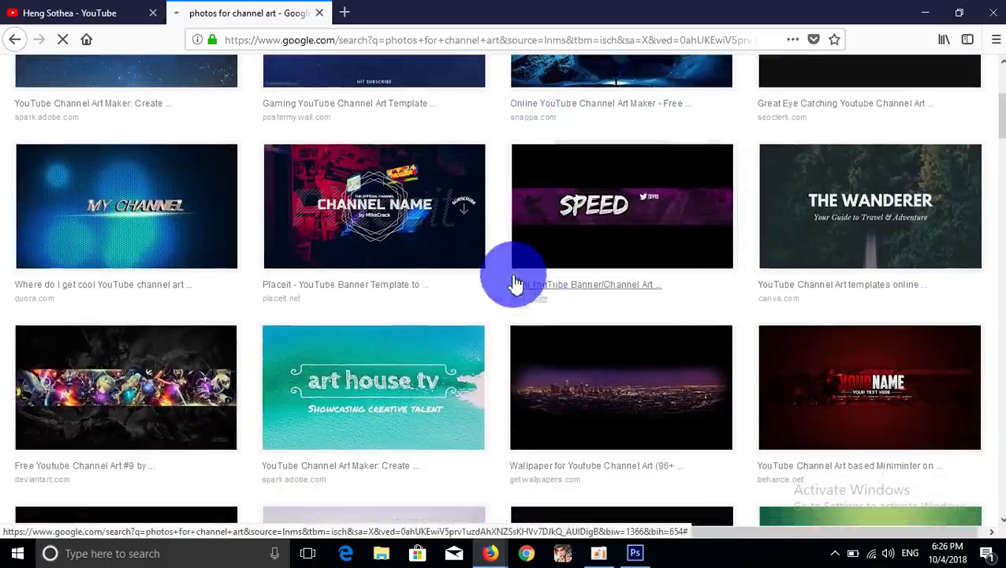
pyautogui.scroll(-2, 460, 310)
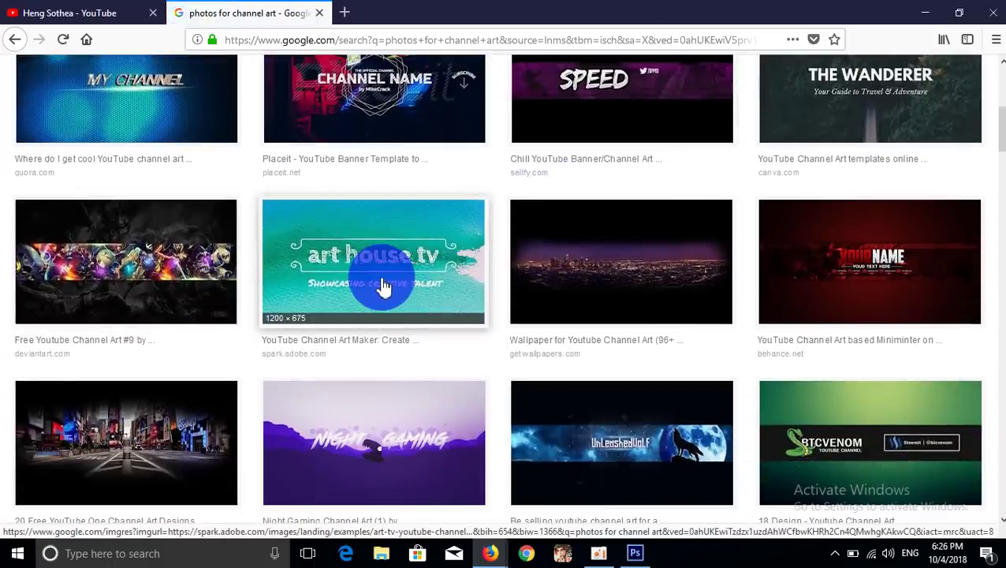
pyautogui.scroll(3, 382, 287)
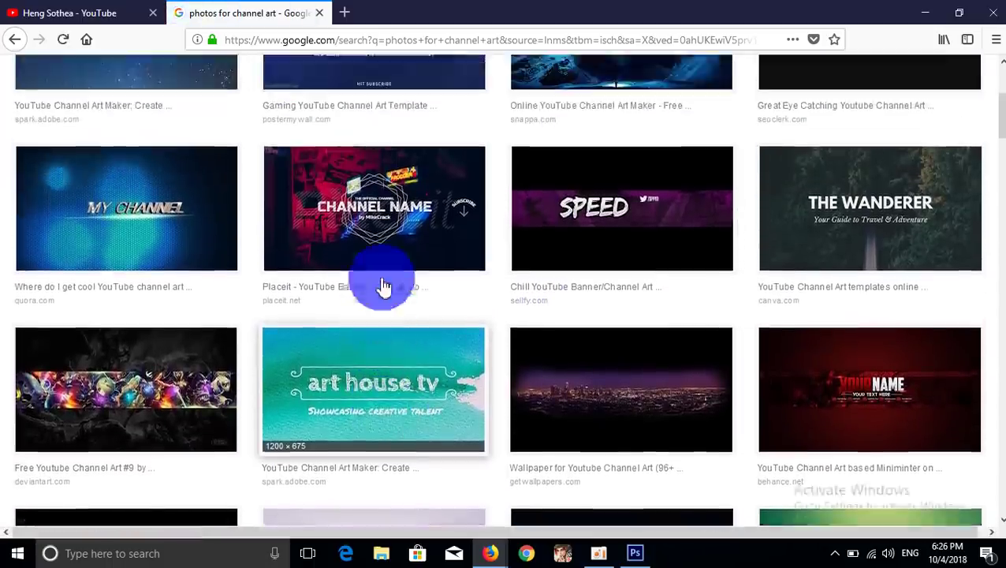
pyautogui.scroll(1, 343, 321)
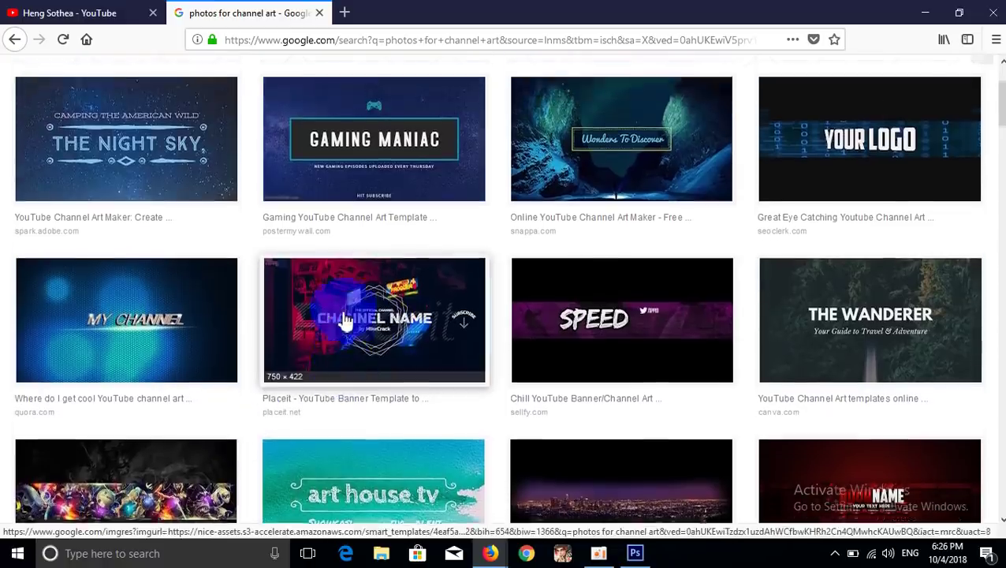
# Step: Enlarge the SPEED banner image, then switch to the blank Photoshop canvas
pyautogui.click(622, 337)
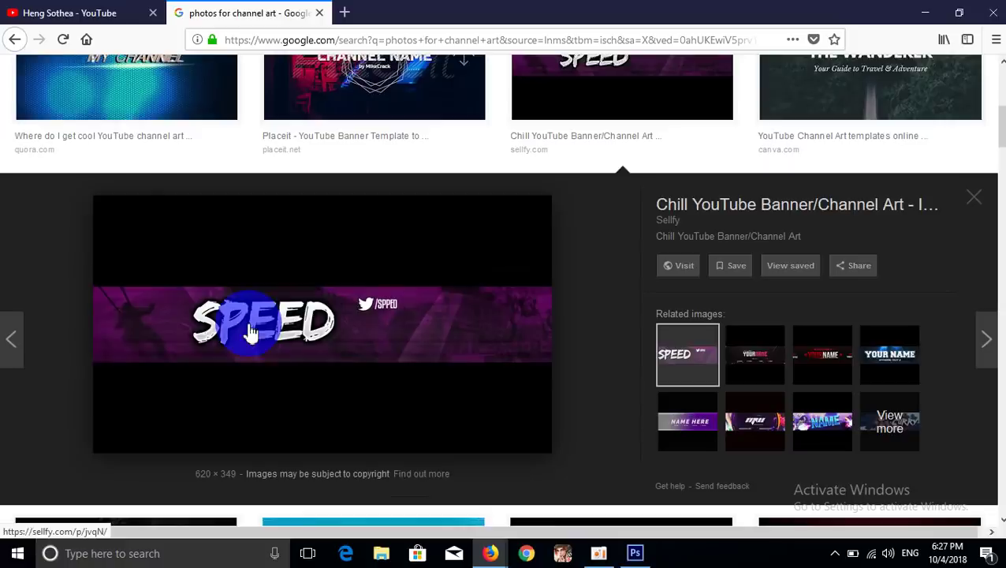
pyautogui.click(636, 556)
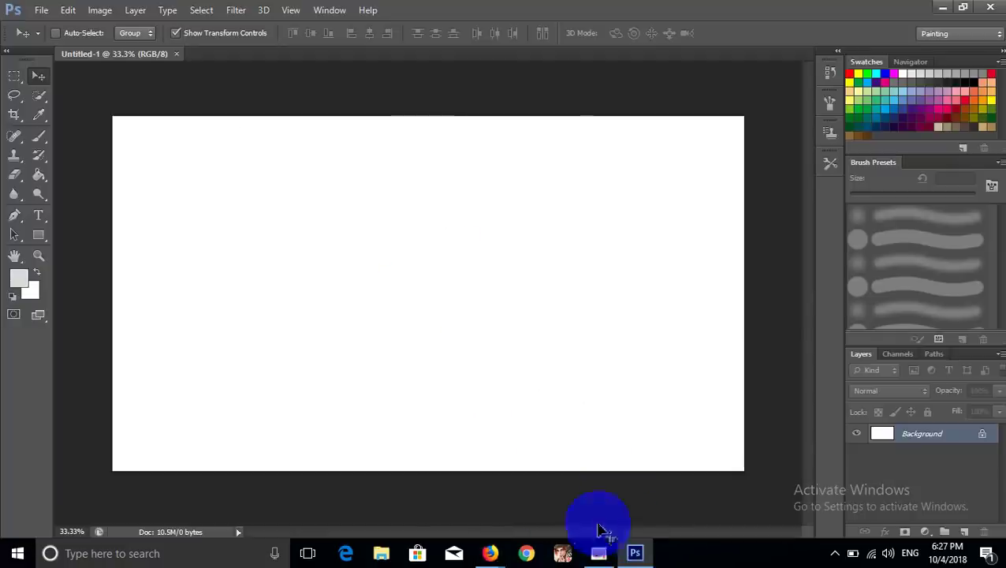
pyautogui.moveTo(493, 553)
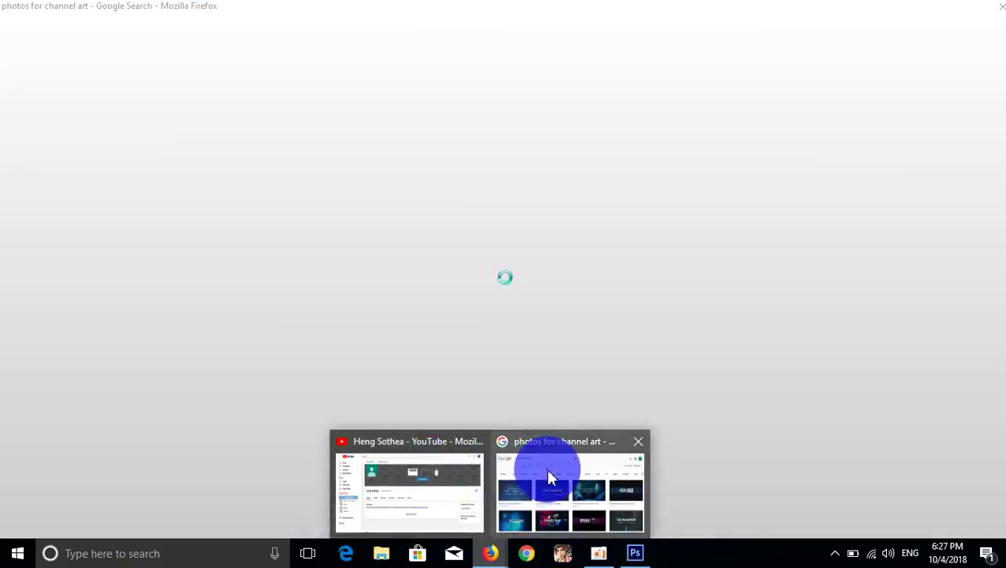
# Step: Switch between Photoshop and Firefox, ending on the channel art image results
pyautogui.click(545, 468)
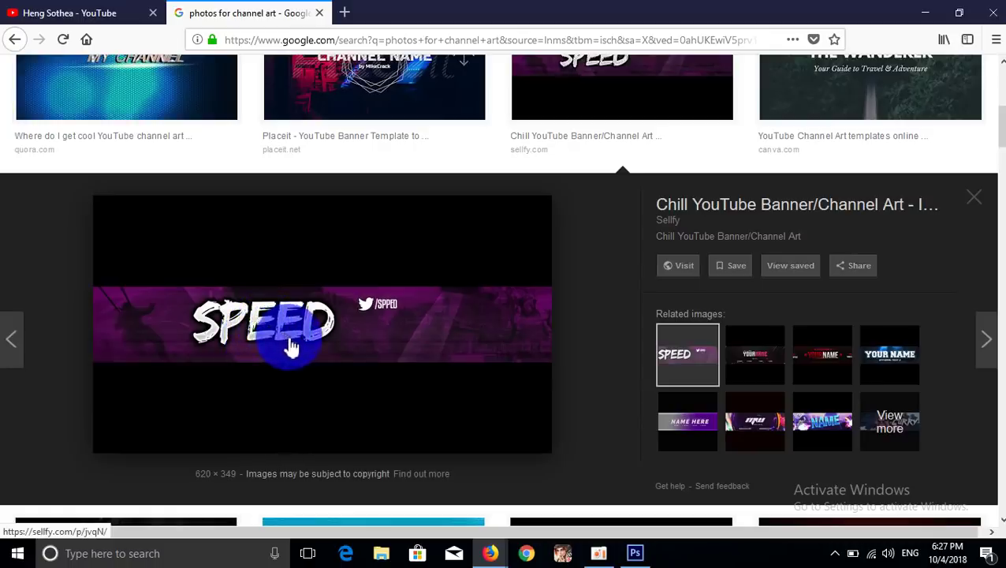
pyautogui.click(635, 553)
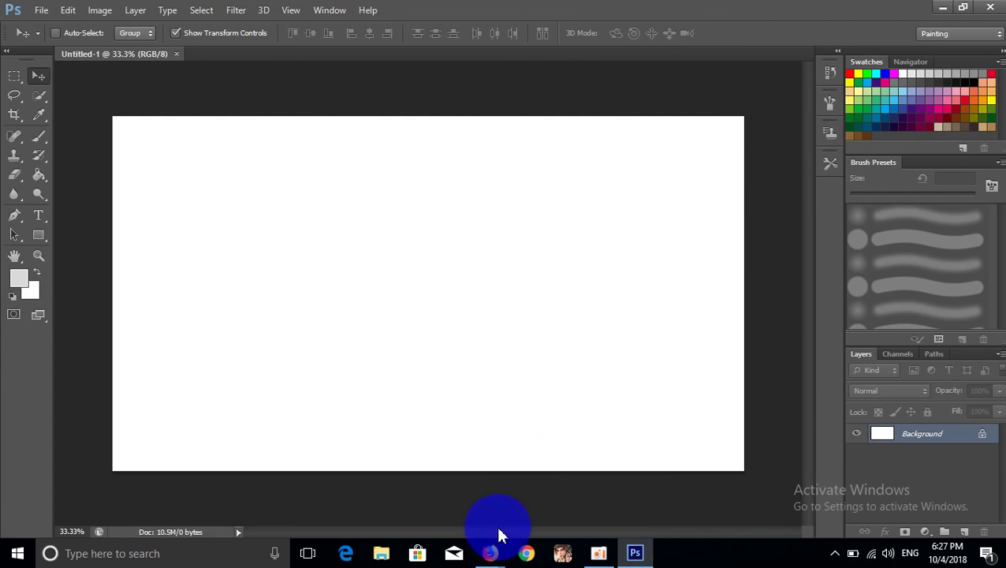
pyautogui.moveTo(610, 492)
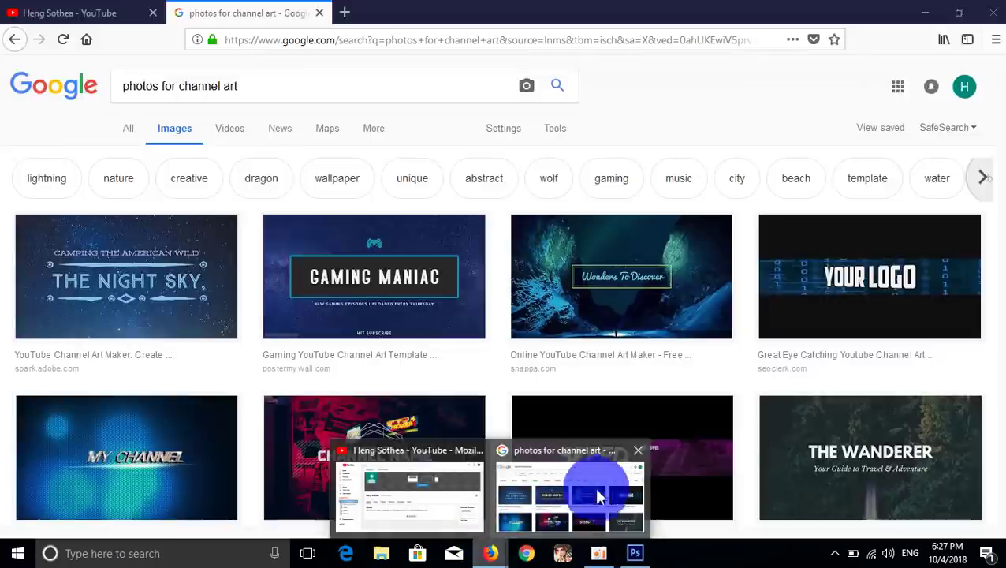
pyautogui.click(426, 485)
pyautogui.moveTo(498, 556)
pyautogui.click(532, 516)
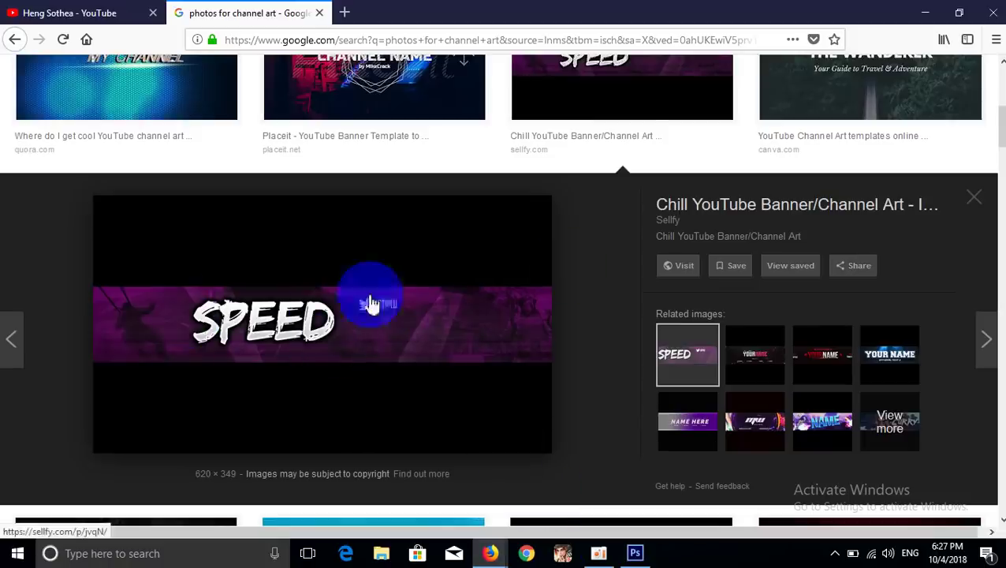
# Step: Close the SPEED preview and compare BTCVENOM with Martin's Ultimate Games, settling on BTCVENOM
pyautogui.click(975, 197)
pyautogui.scroll(-1, 729, 359)
pyautogui.click(898, 353)
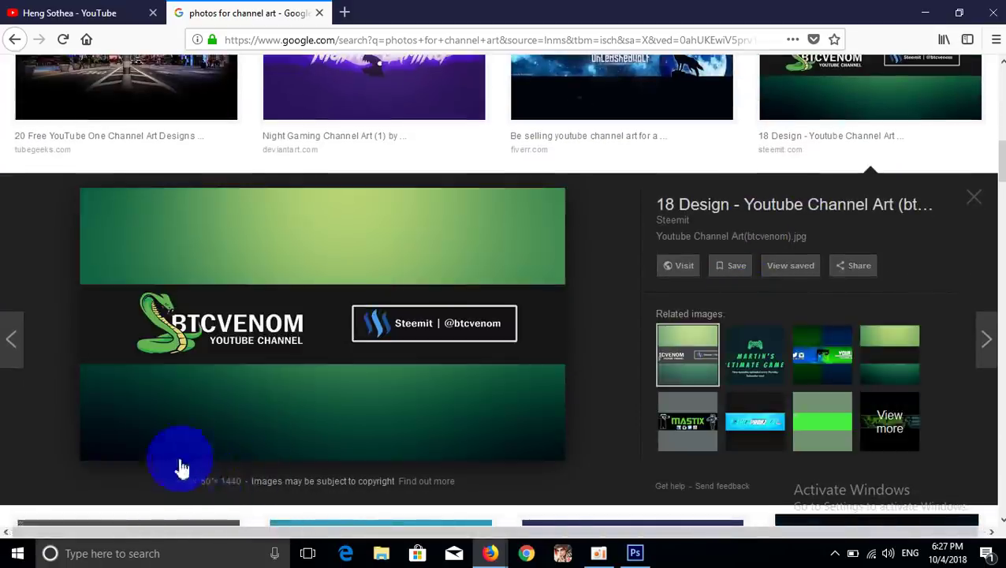
pyautogui.click(759, 379)
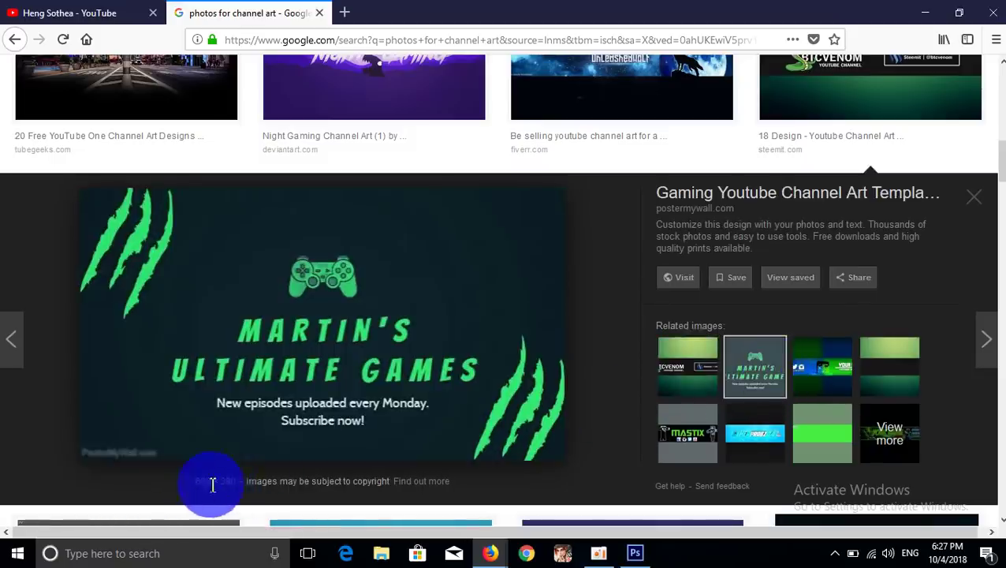
pyautogui.click(686, 383)
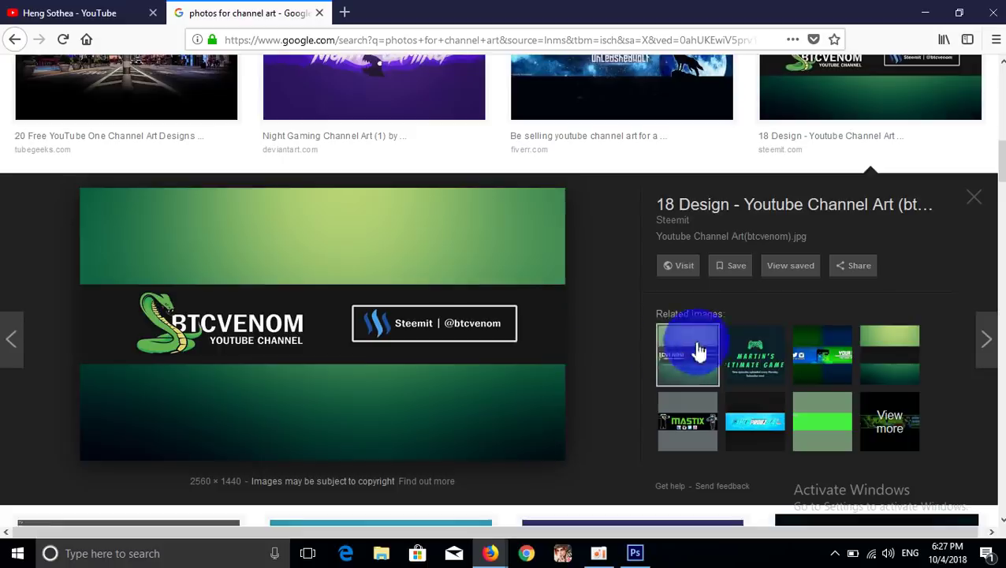
pyautogui.click(745, 364)
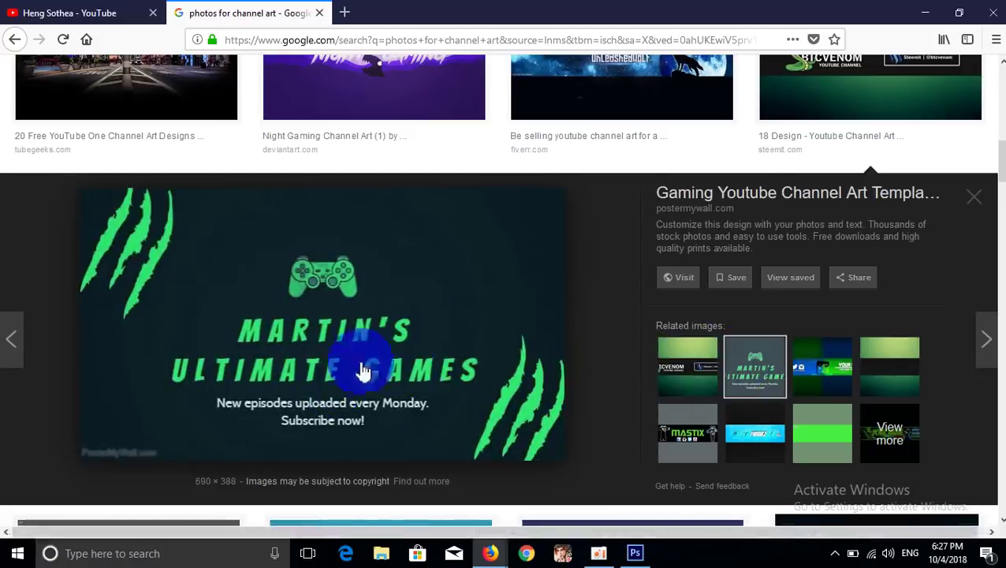
pyautogui.click(678, 376)
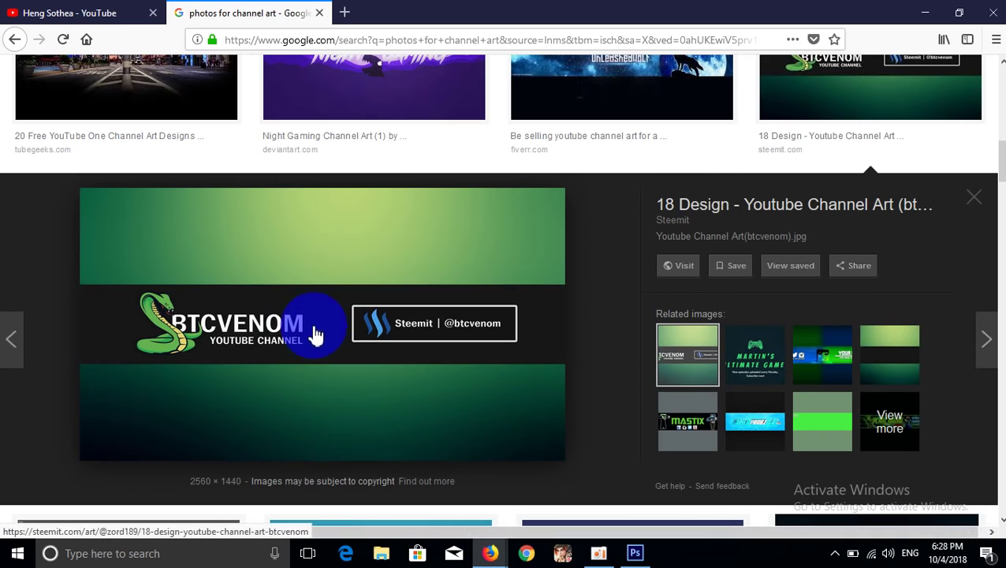
# Step: Save the BTCVENOM banner image to the Desktop and close the image search tab
pyautogui.rightClick(313, 282)
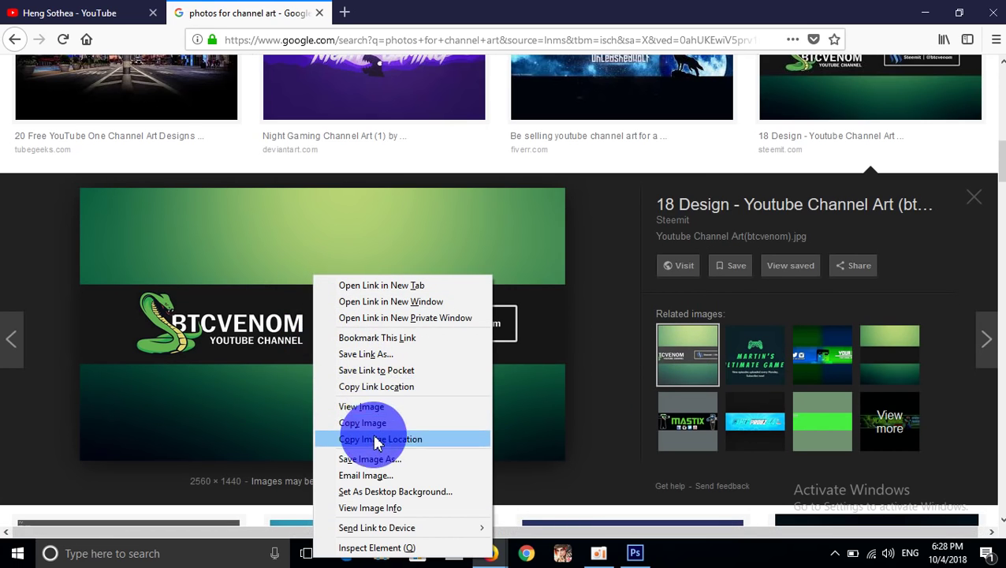
pyautogui.click(374, 460)
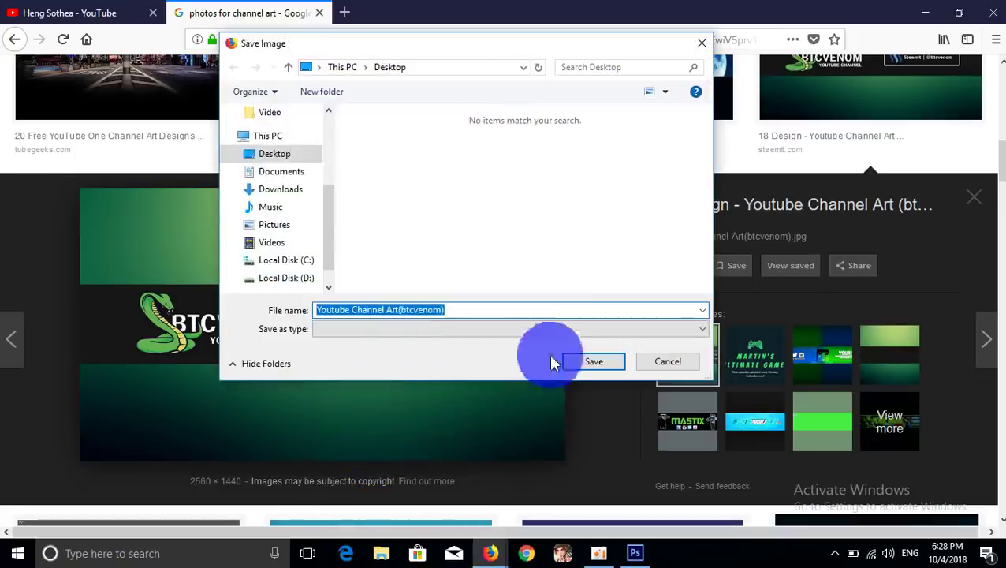
pyautogui.click(593, 362)
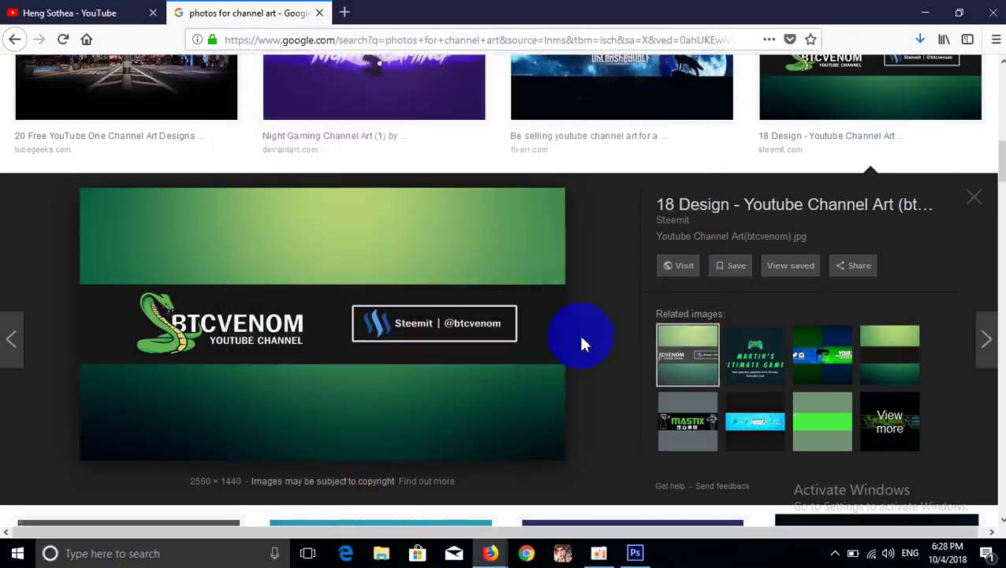
pyautogui.click(319, 12)
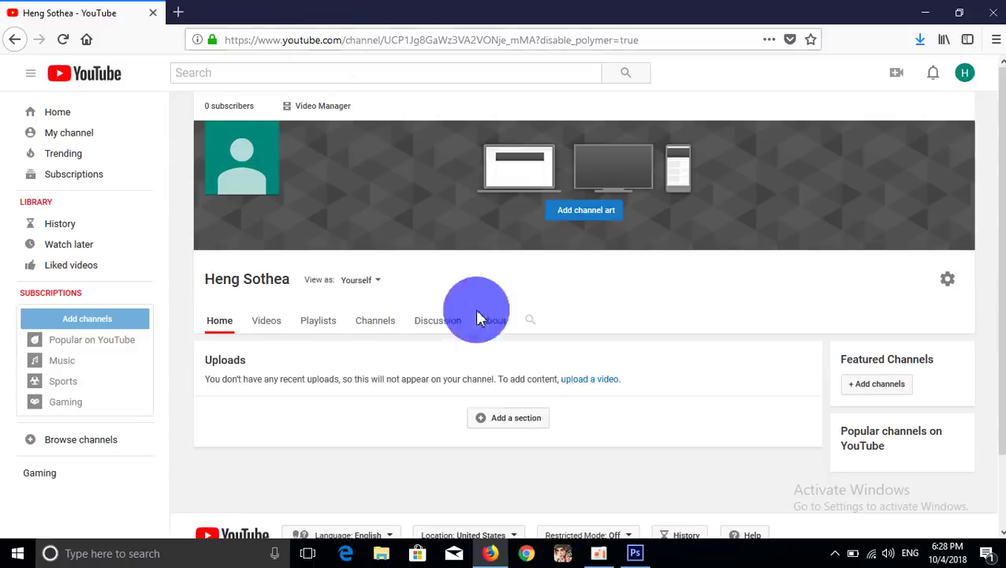
# Step: Open Youtube Channel Art(btcvenom).jpg from the Desktop in Photoshop
pyautogui.click(634, 554)
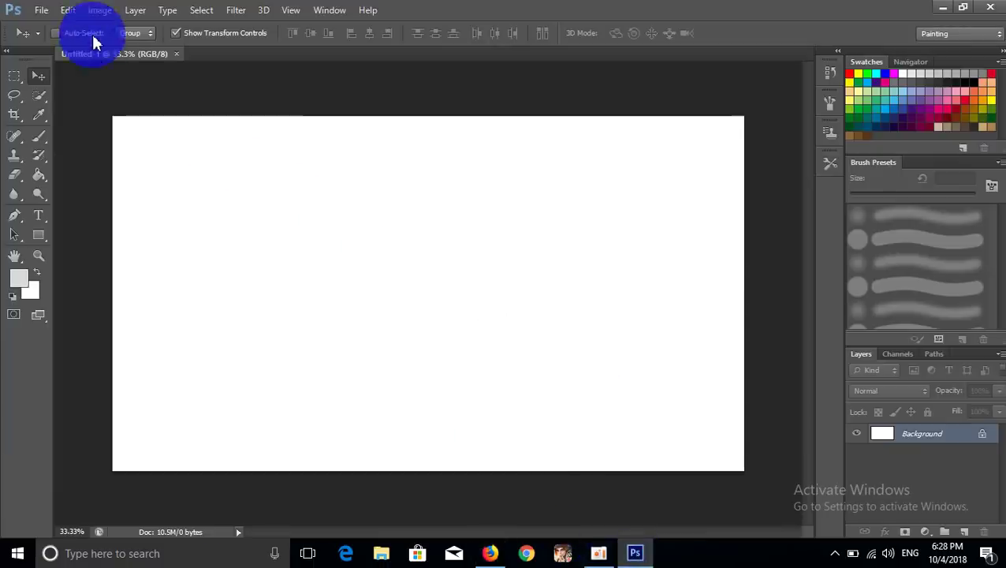
pyautogui.click(68, 9)
pyautogui.click(41, 10)
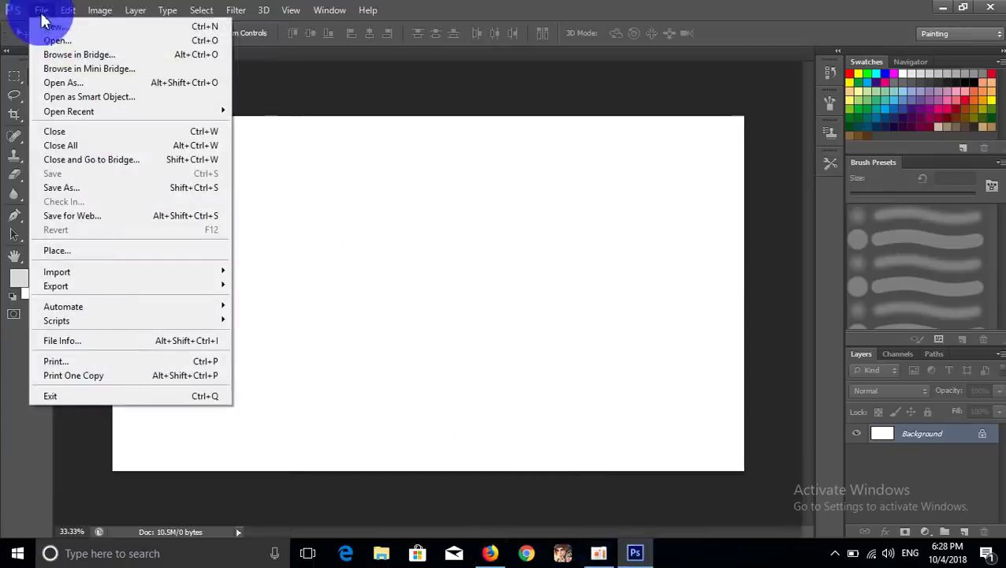
pyautogui.click(48, 40)
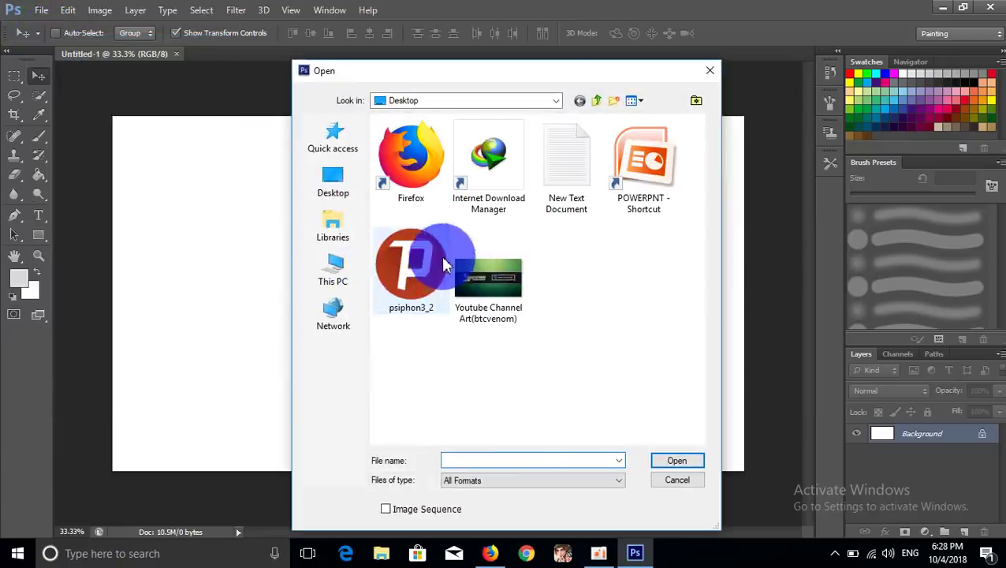
pyautogui.click(475, 284)
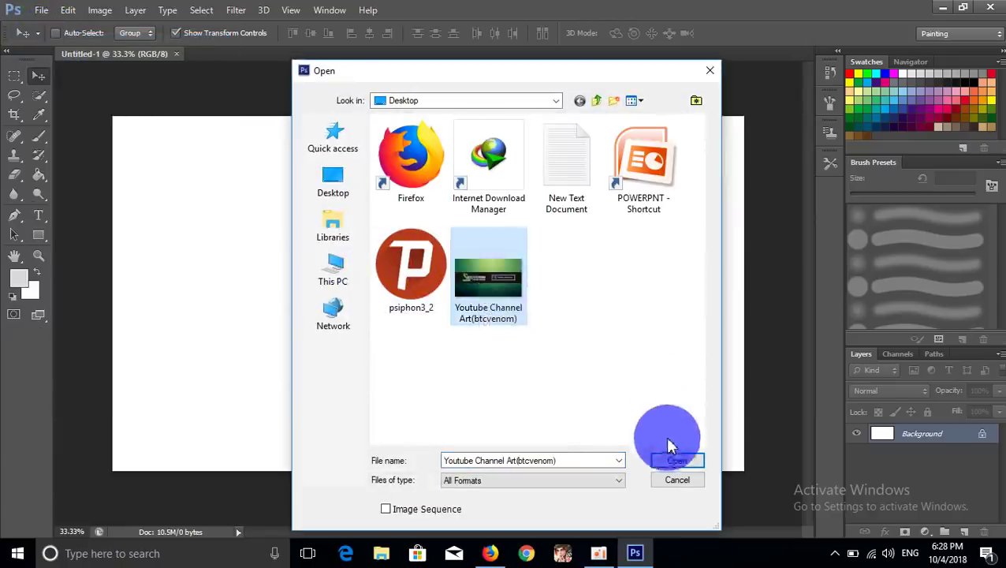
pyautogui.click(677, 460)
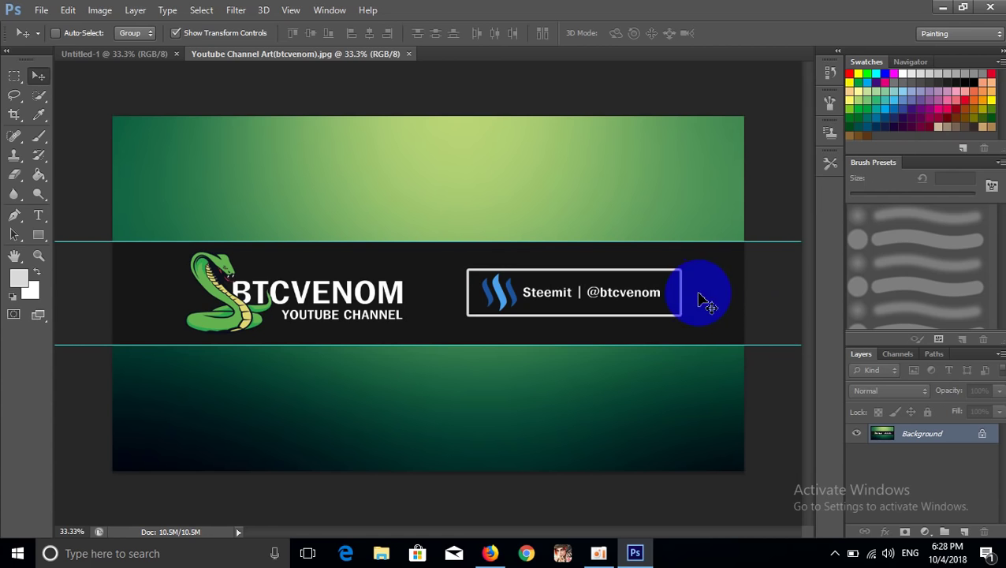
# Step: Dismiss the locked-layer warning and zoom back to the 33.3% banner view
pyautogui.click(679, 298)
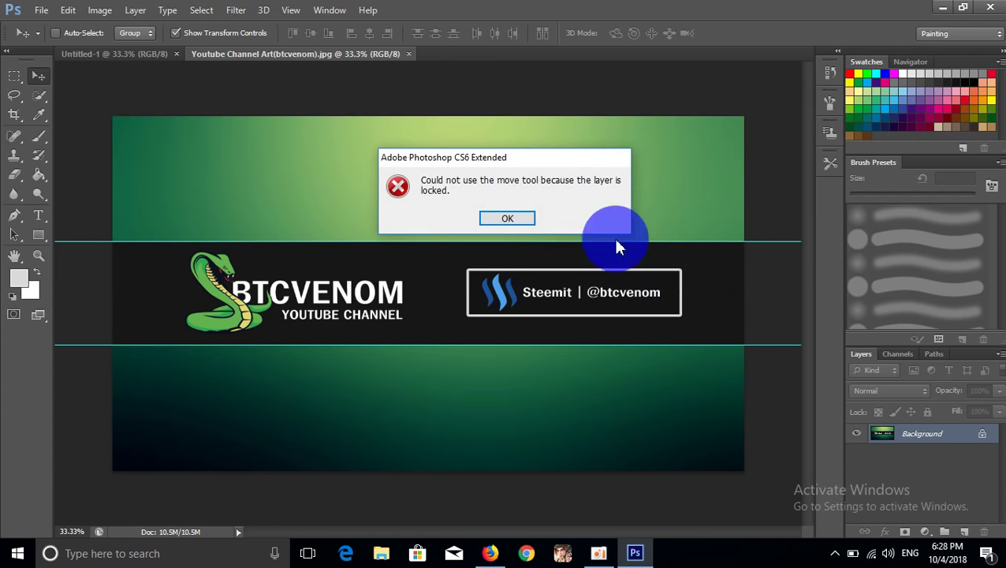
pyautogui.click(508, 220)
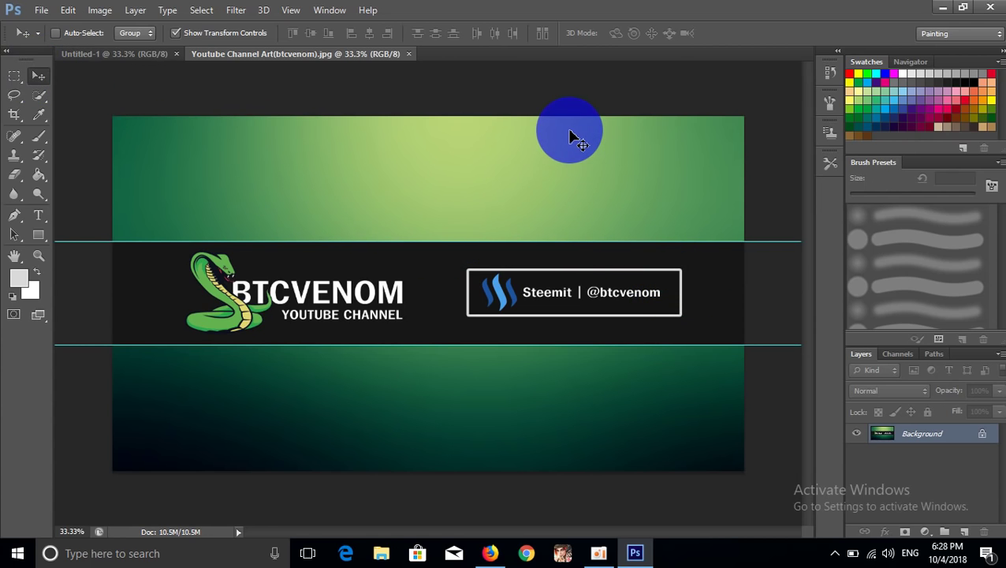
pyautogui.hotkey('ctrl', '+')
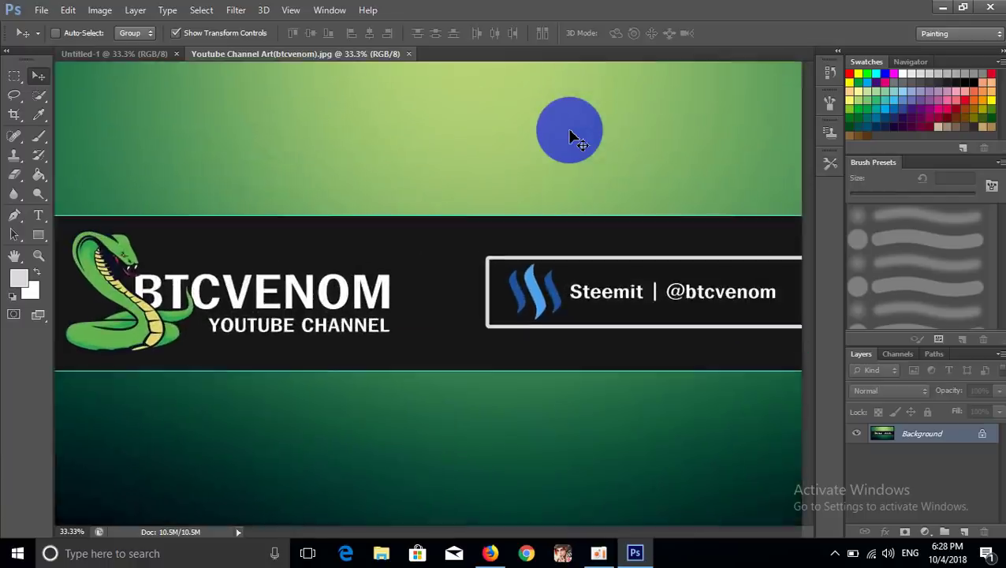
pyautogui.hotkey('ctrl', '-')
pyautogui.hotkey('ctrl', '-')
pyautogui.hotkey('ctrl', '-')
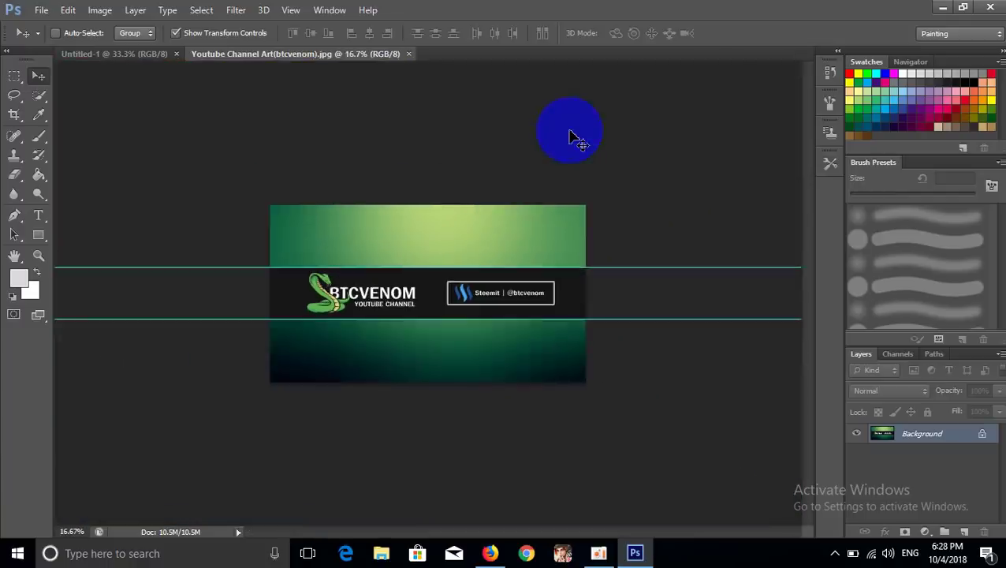
pyautogui.hotkey('ctrl', '+')
pyautogui.hotkey('ctrl', '+')
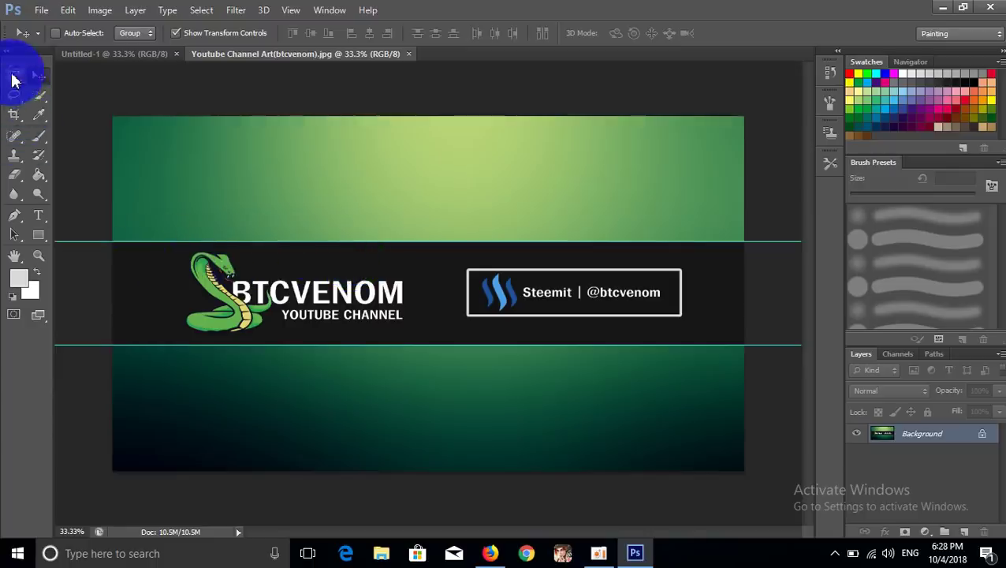
# Step: Marquee-select the banner's central logo strip, switch to Move, then quit Photoshop
pyautogui.click(14, 75)
pyautogui.moveTo(145, 164); pyautogui.dragTo(736, 342)
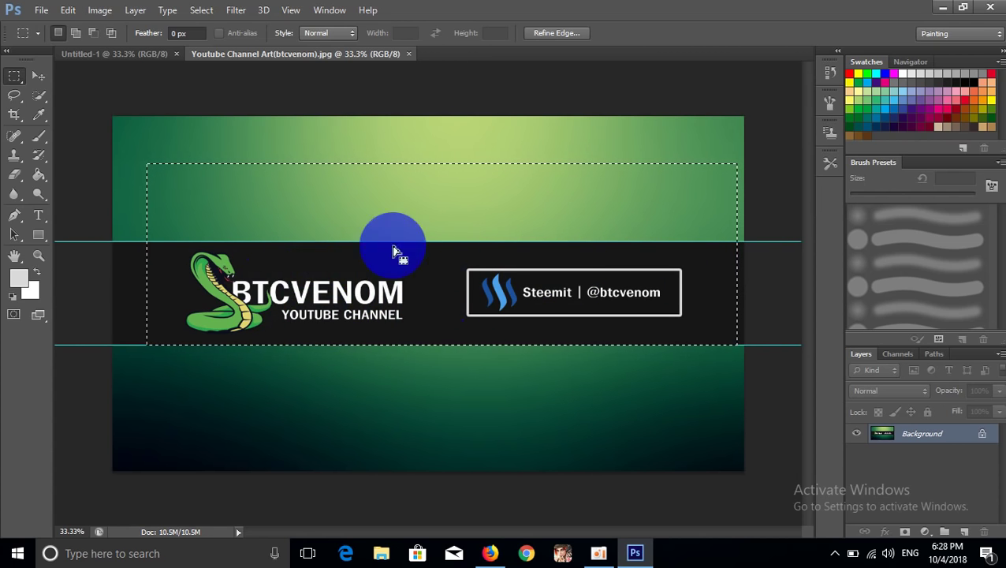
pyautogui.click(39, 77)
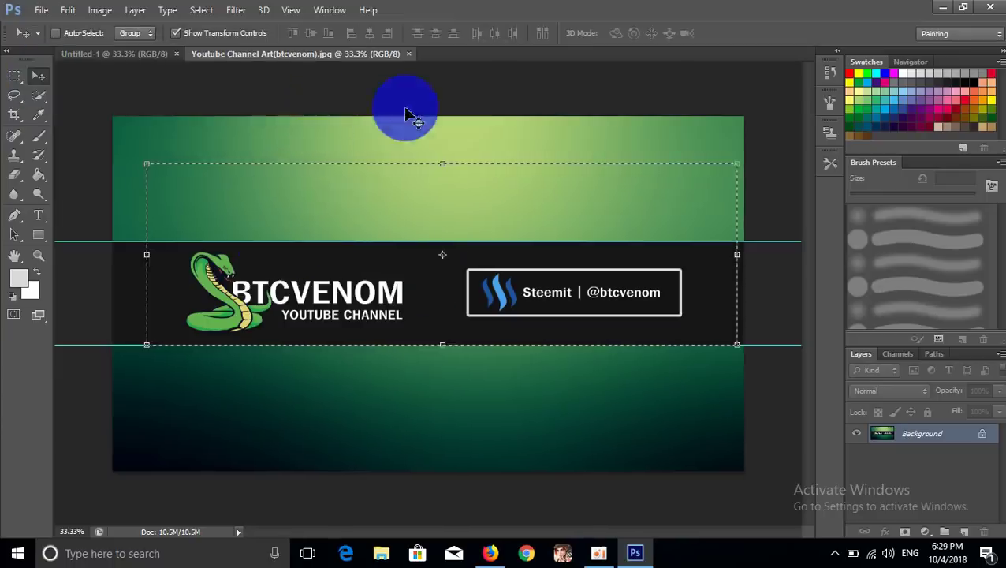
pyautogui.click(991, 7)
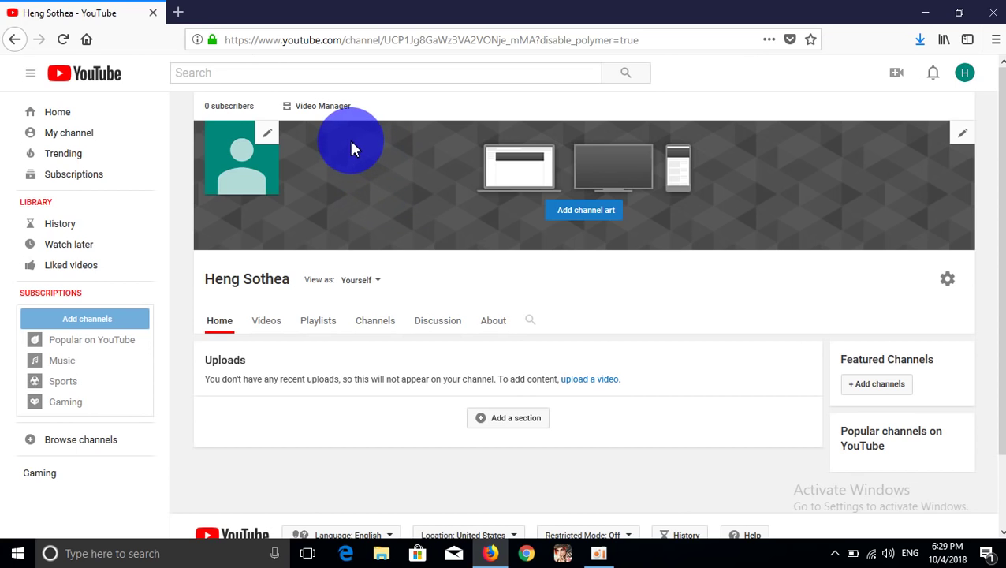
# Step: Open Video Manager from the channel page to load YouTube Studio
pyautogui.click(306, 112)
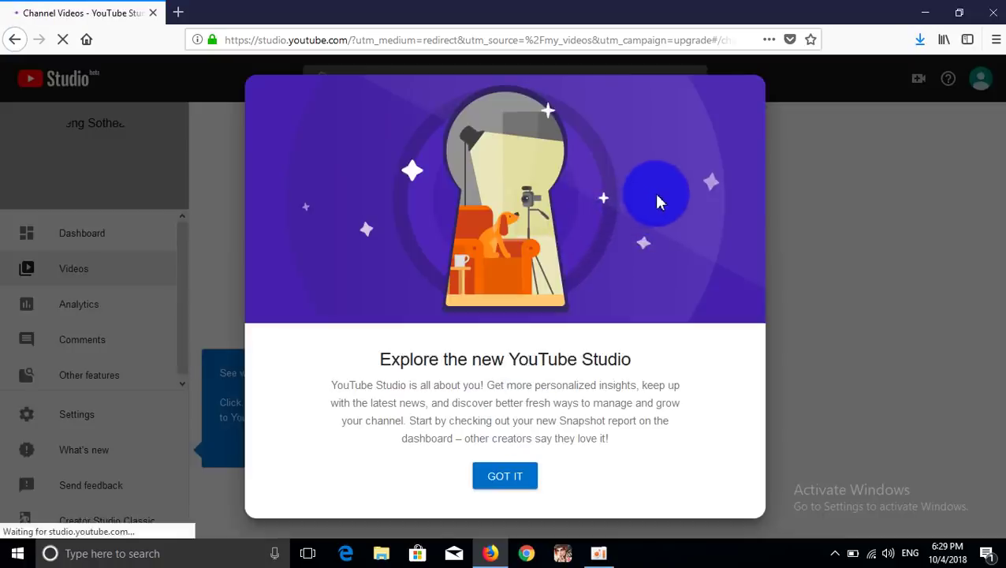
# Step: Dismiss the YouTube Studio welcome and tips, going back from the error page
pyautogui.click(505, 477)
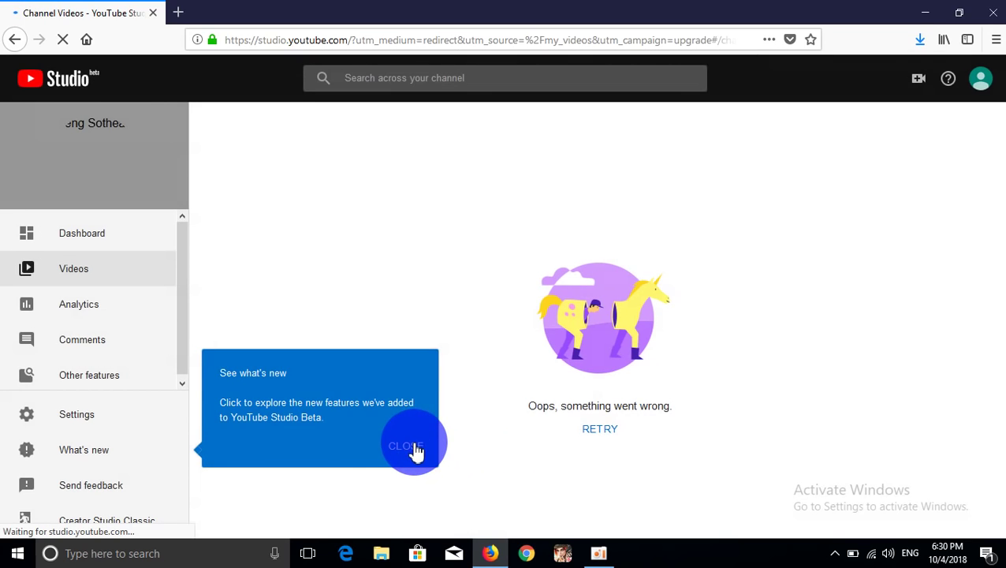
pyautogui.click(416, 446)
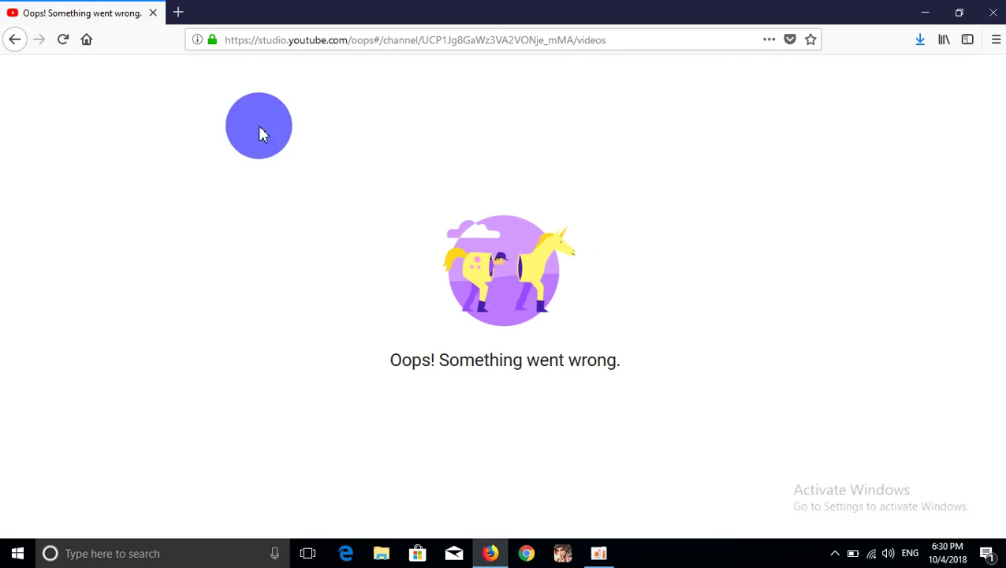
pyautogui.click(15, 40)
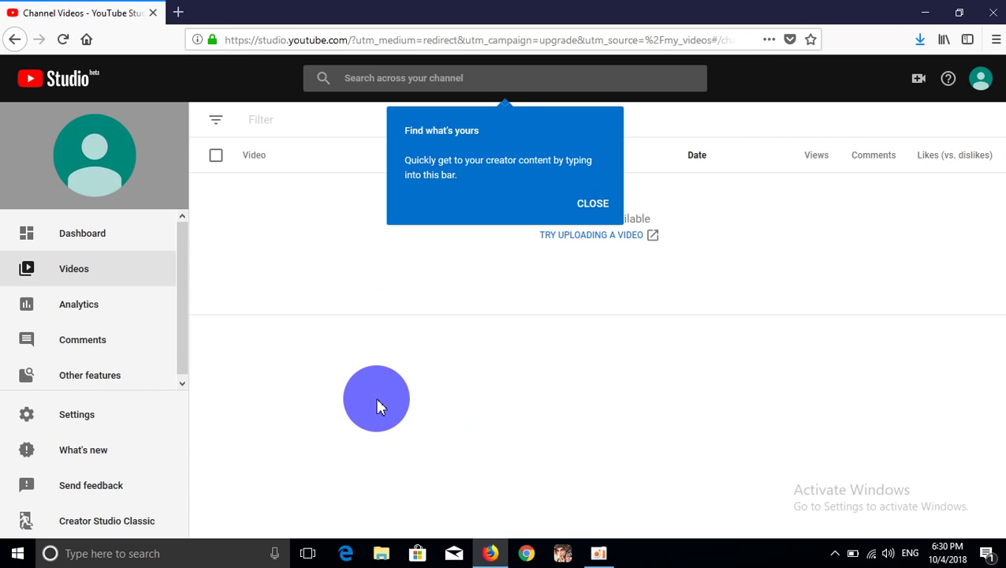
pyautogui.click(593, 206)
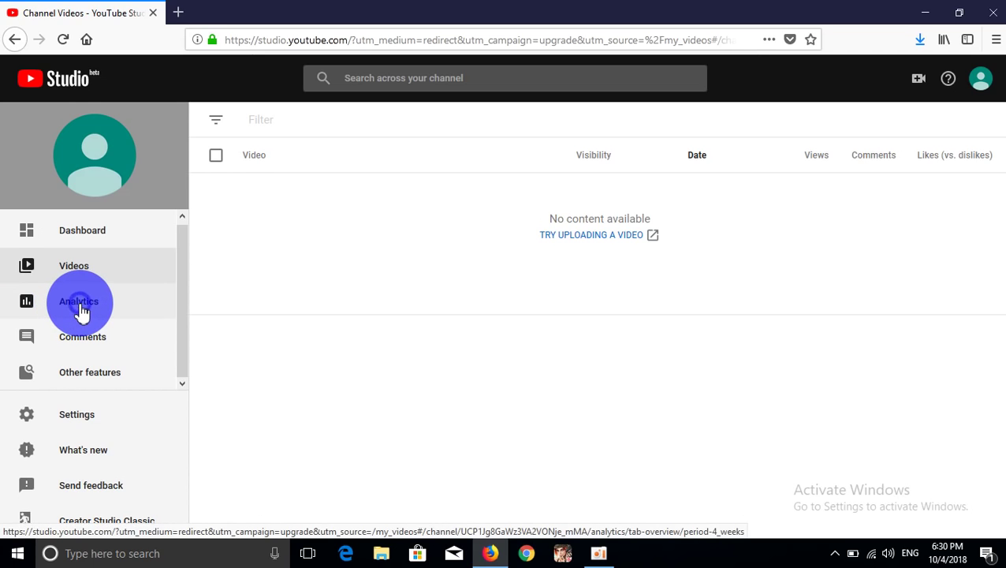
# Step: Visit Analytics, Videos and Dashboard, then bring up the Settings dialog
pyautogui.click(82, 310)
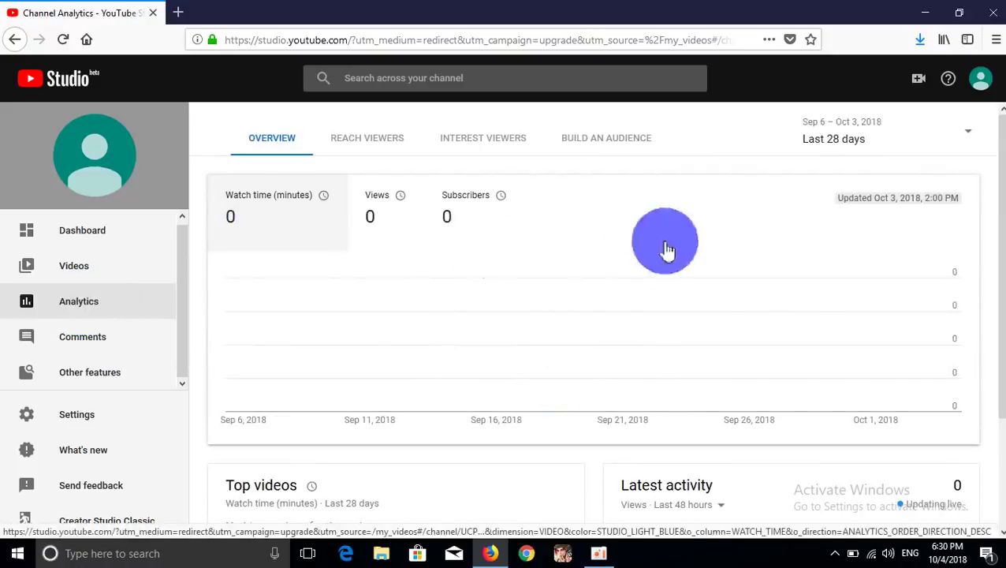
pyautogui.scroll(-3, 489, 298)
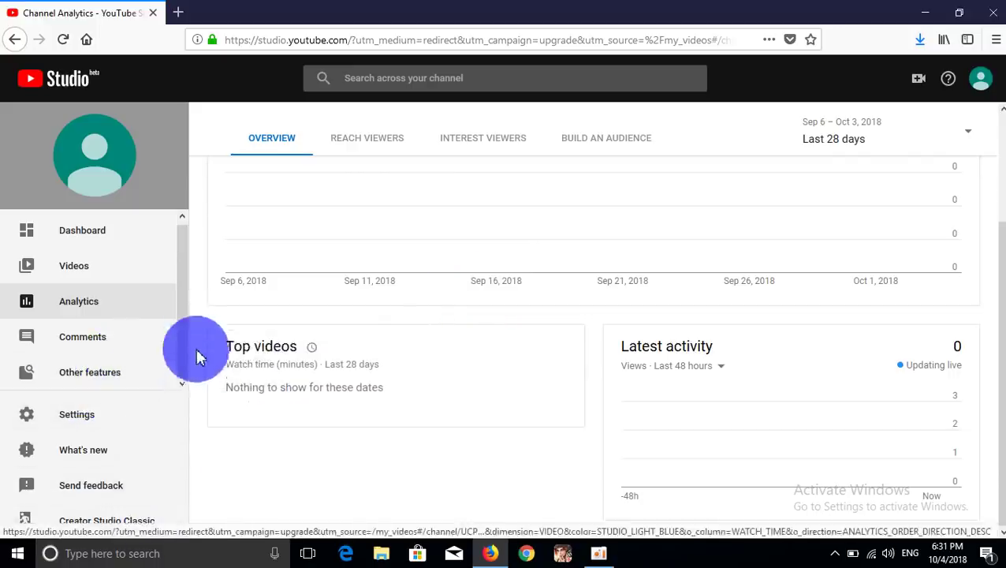
pyautogui.scroll(1, 187, 330)
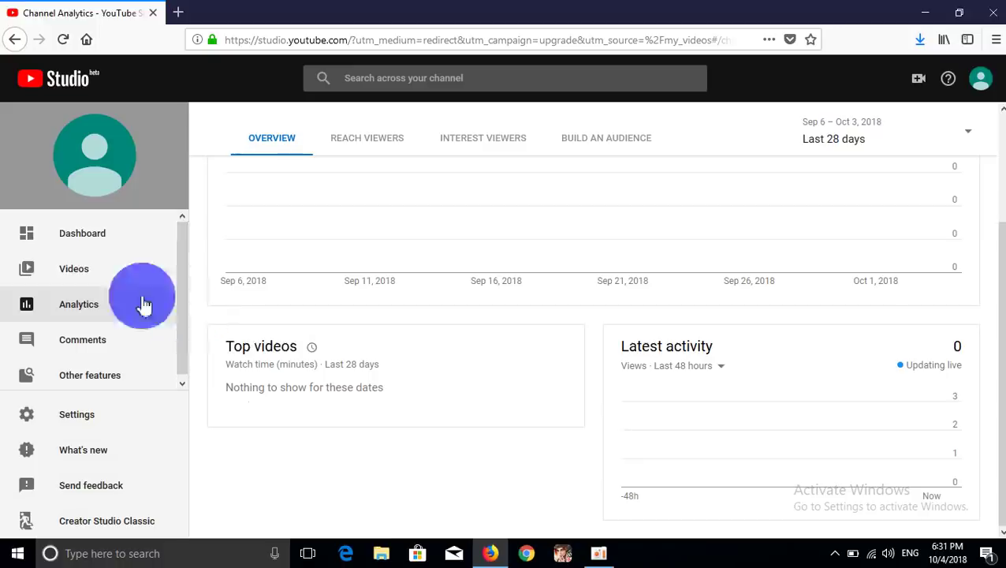
pyautogui.click(52, 269)
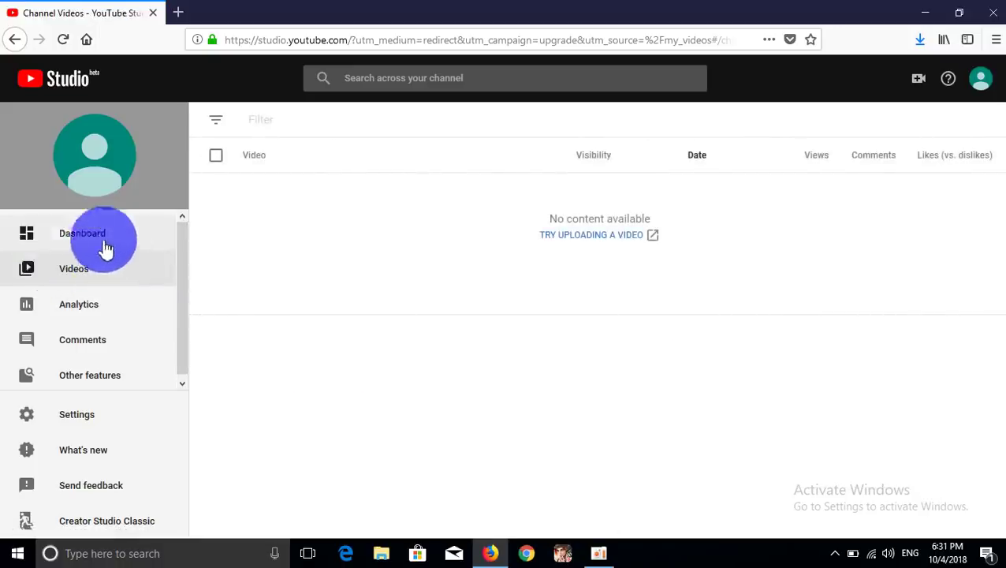
pyautogui.click(76, 233)
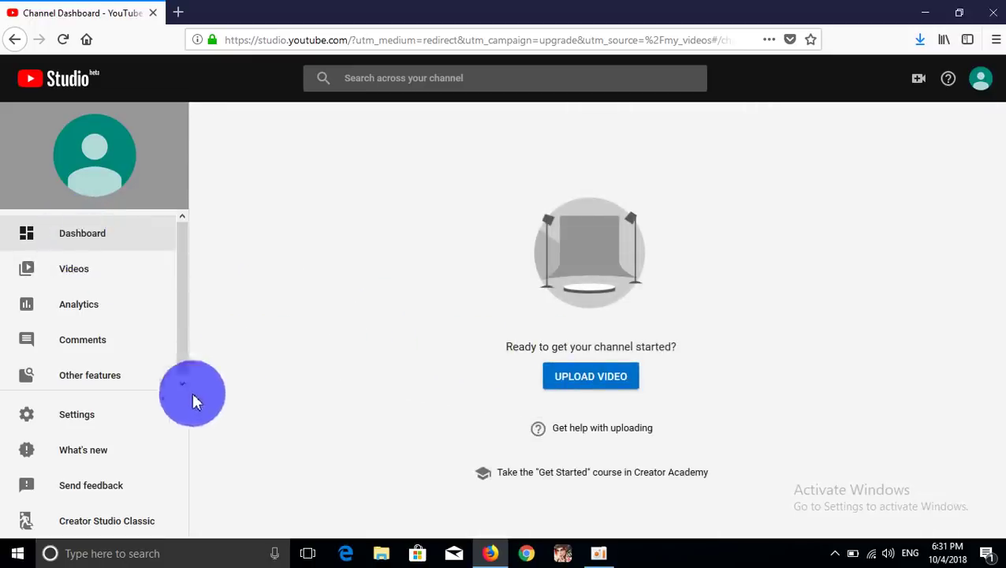
pyautogui.click(79, 422)
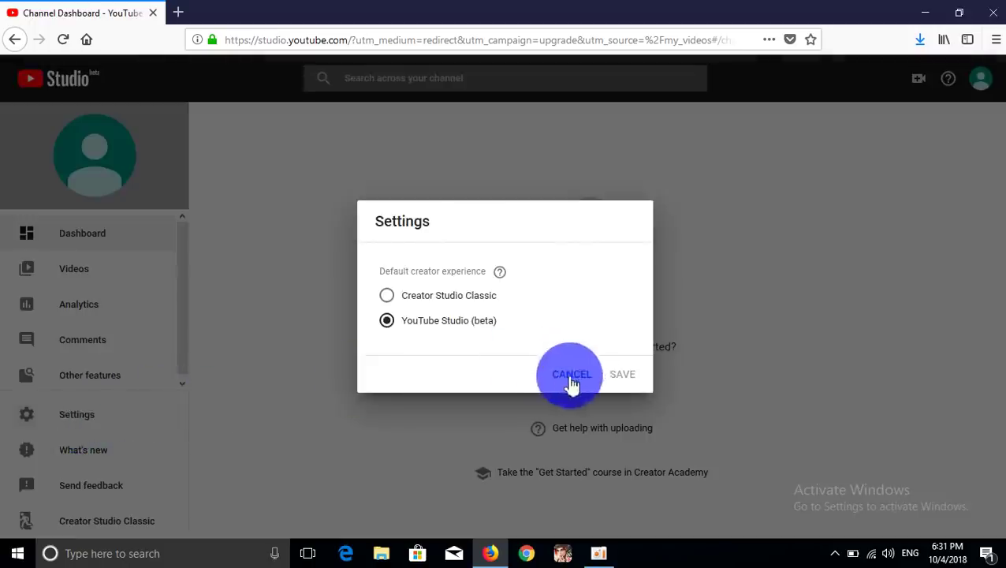
# Step: Toggle to Creator Studio Classic and back to YouTube Studio (beta), then cancel
pyautogui.click(441, 300)
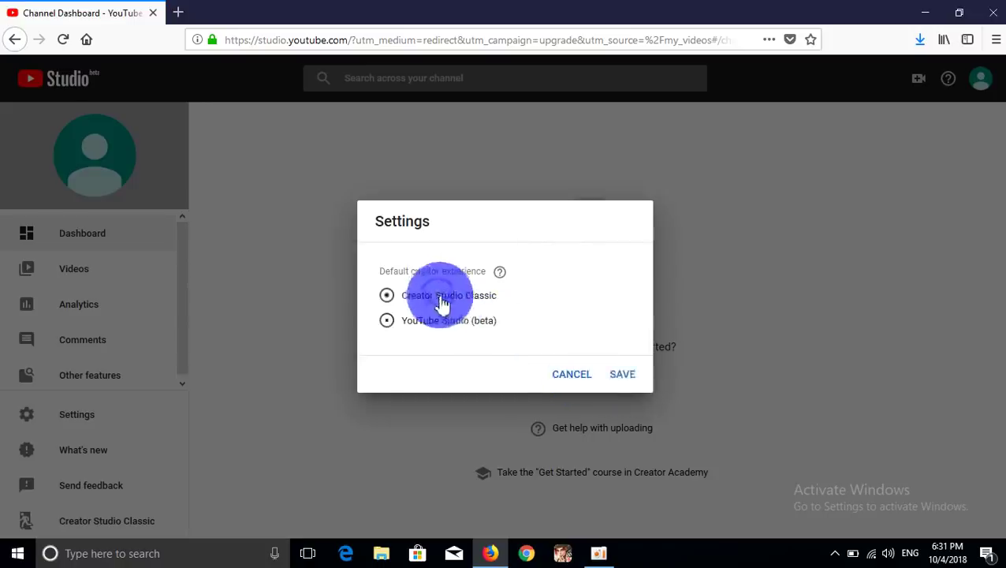
pyautogui.click(442, 323)
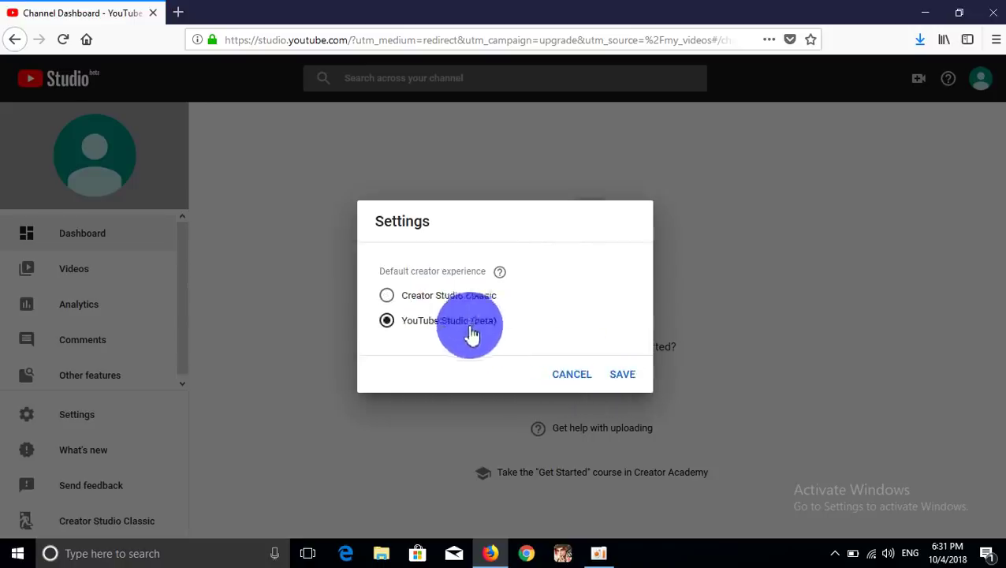
pyautogui.click(581, 377)
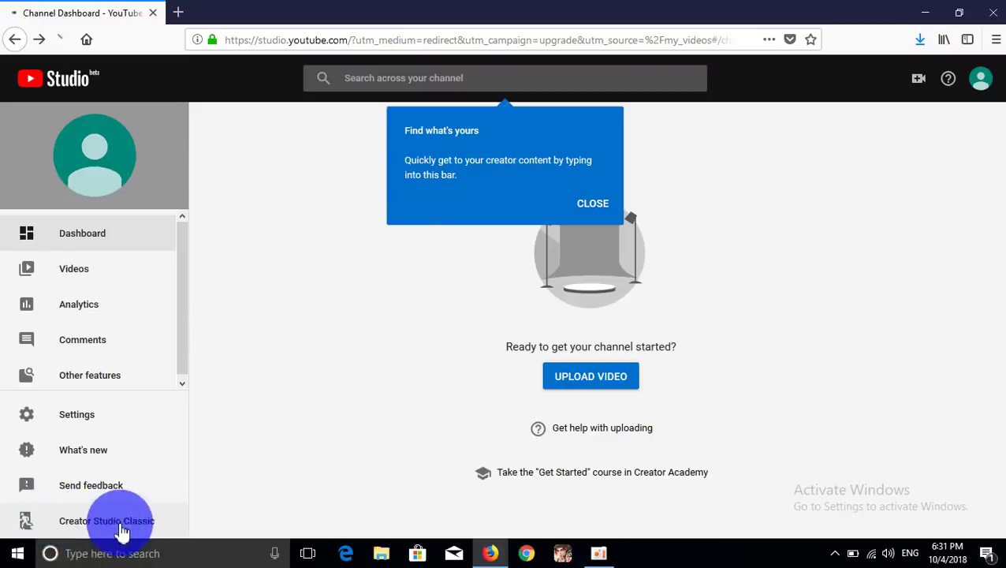
# Step: Close the search tip and scroll through the page
pyautogui.click(589, 207)
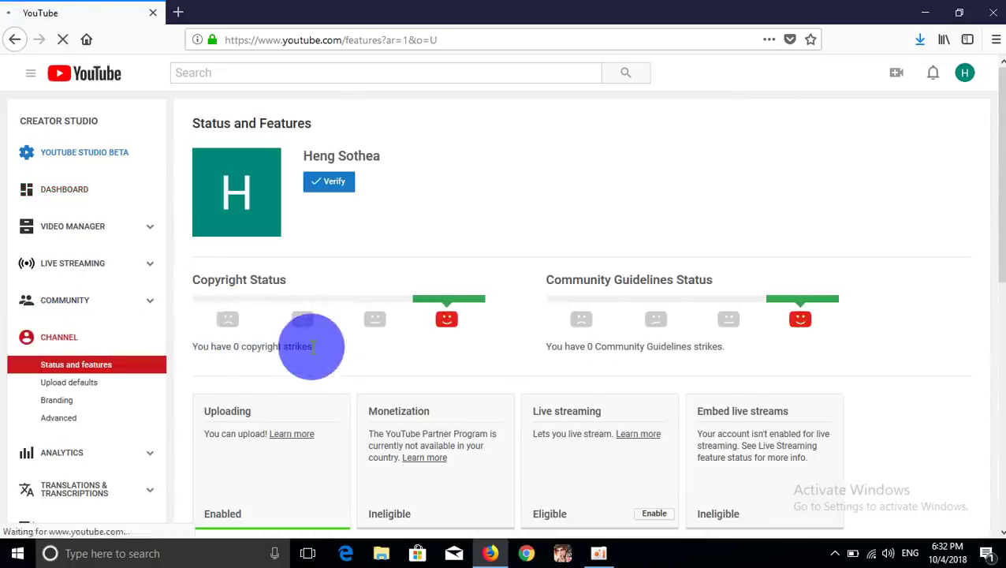
pyautogui.scroll(-3, 310, 337)
pyautogui.scroll(3, 310, 336)
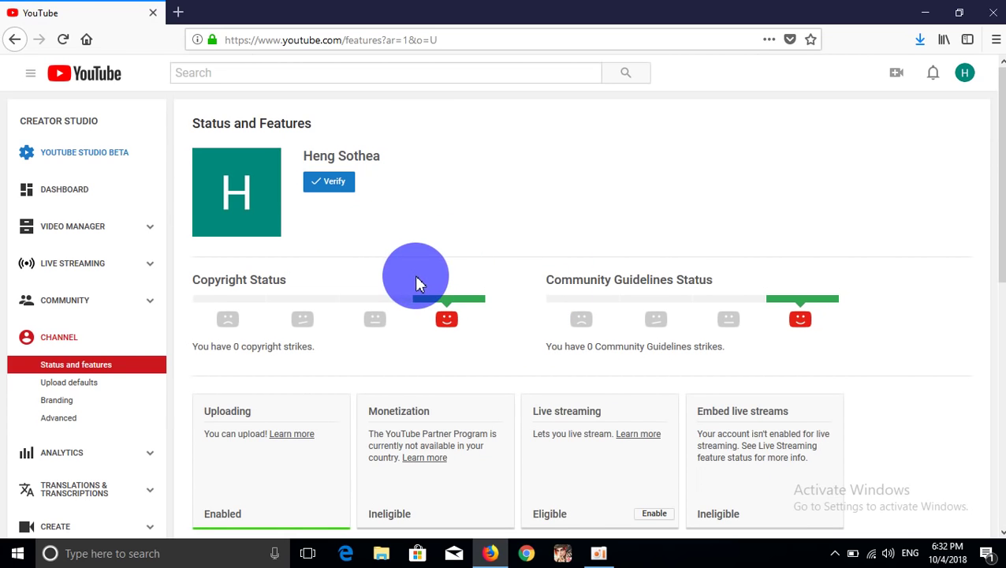
pyautogui.scroll(-1, 434, 293)
pyautogui.scroll(1, 438, 292)
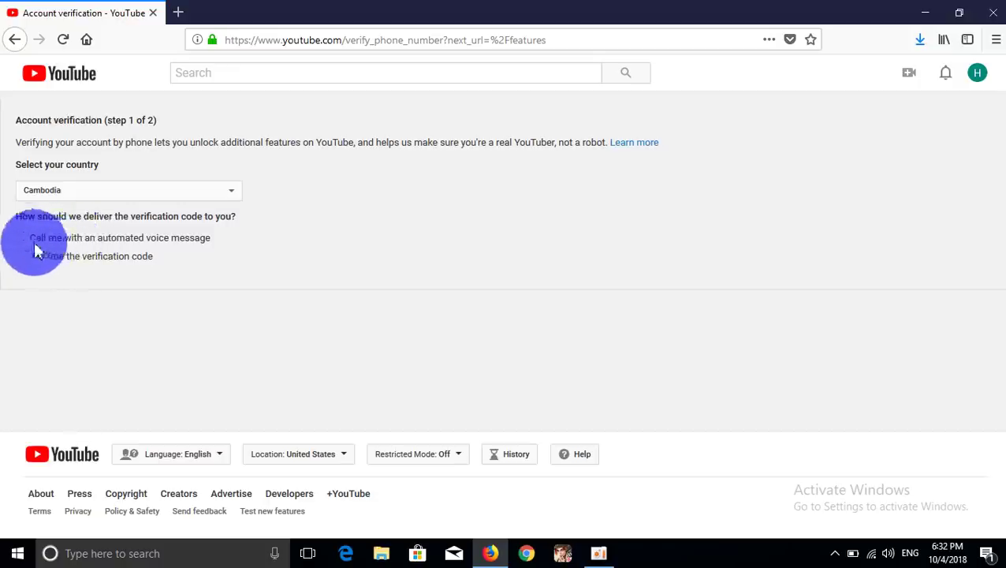
# Step: Choose text-message delivery, enter the phone number and submit it for a verification code
pyautogui.click(24, 243)
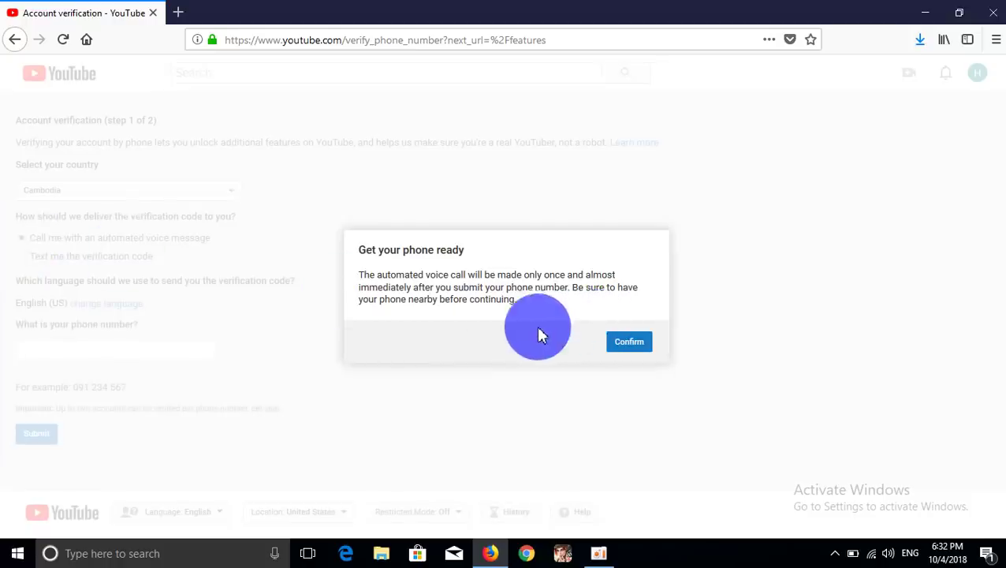
pyautogui.click(370, 386)
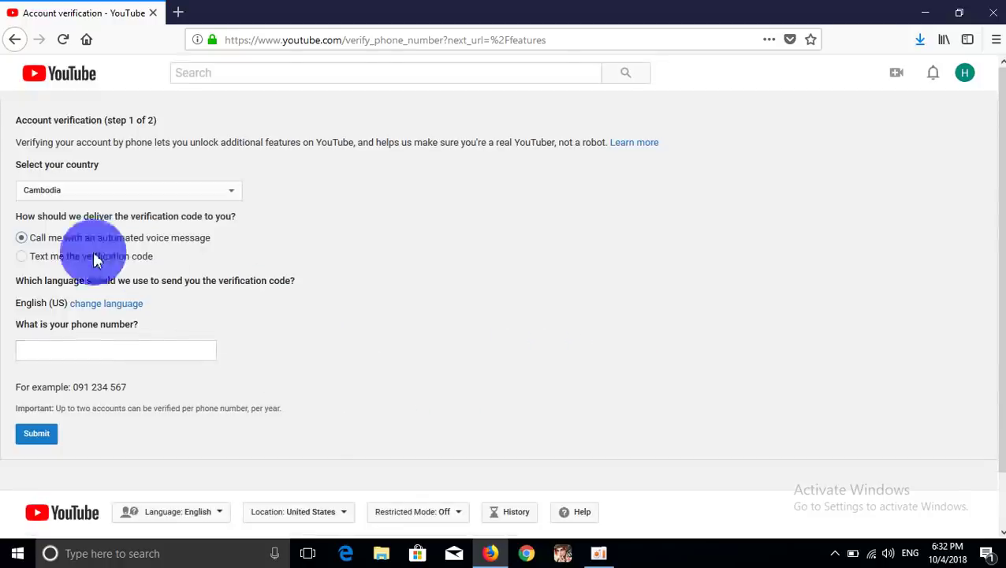
pyautogui.click(21, 258)
pyautogui.click(60, 344)
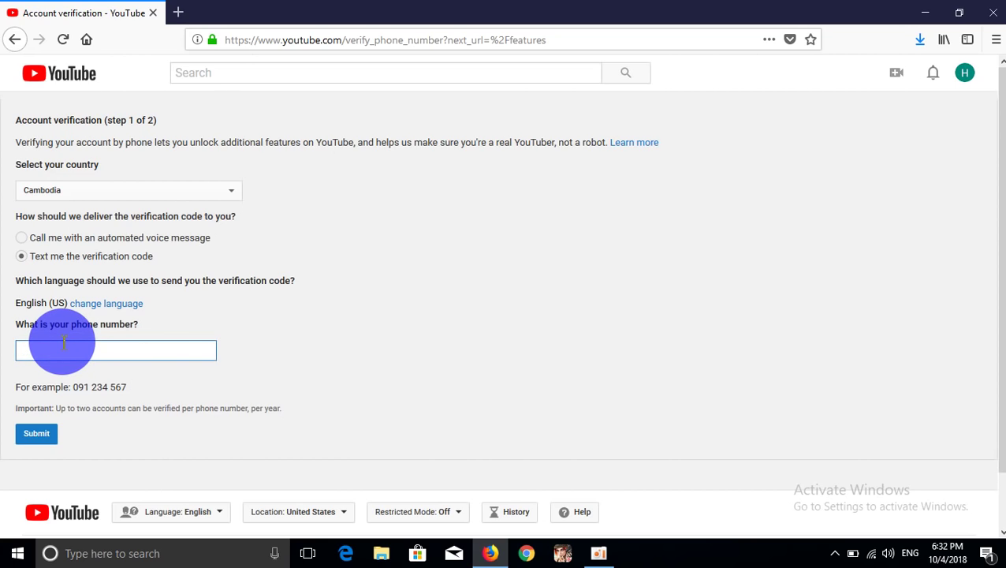
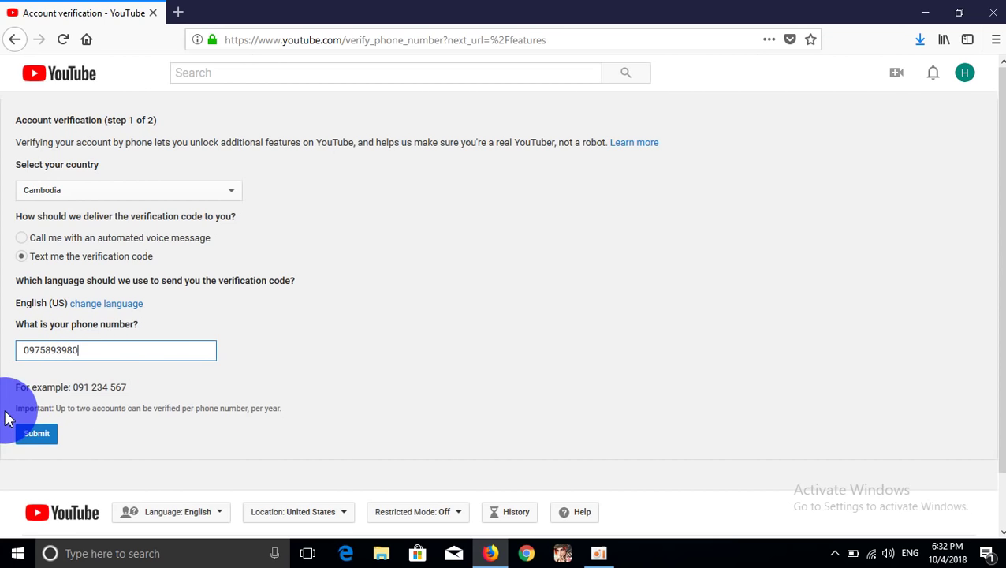
pyautogui.click(32, 435)
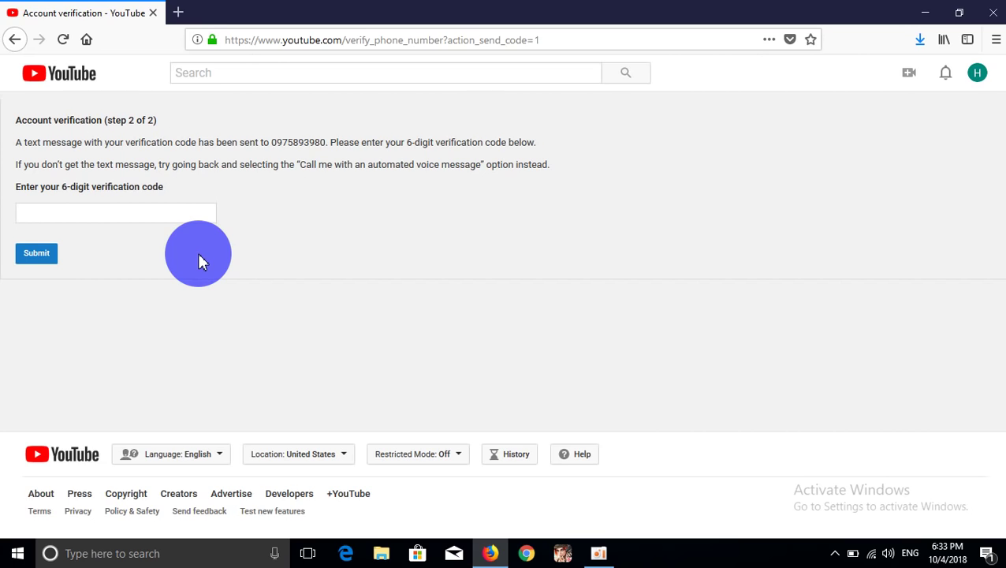
# Step: Enter the texted 6-digit verification code, submit it, and continue past the Verified confirmation
pyautogui.click(168, 215)
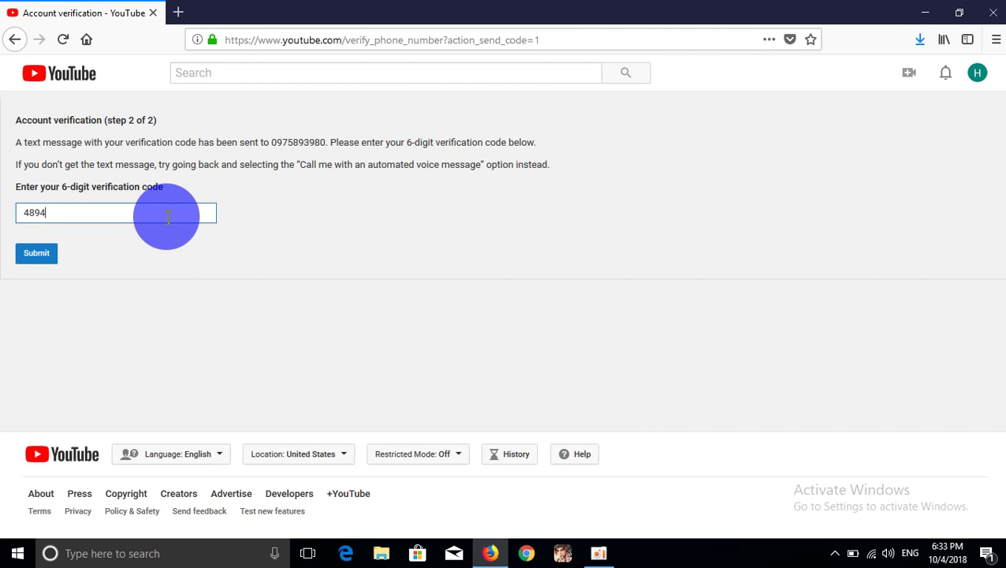
pyautogui.write('4')
pyautogui.click(39, 256)
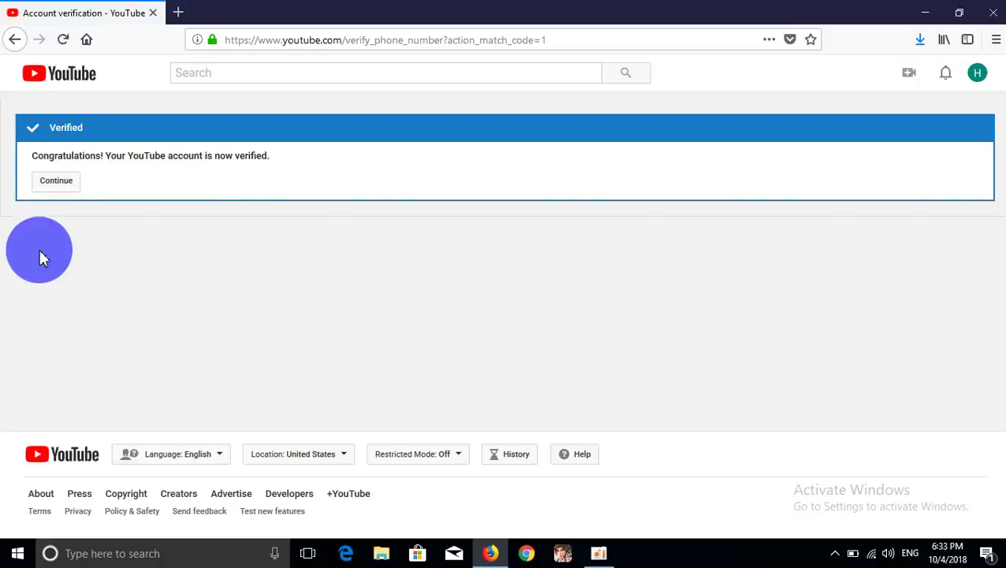
pyautogui.click(61, 188)
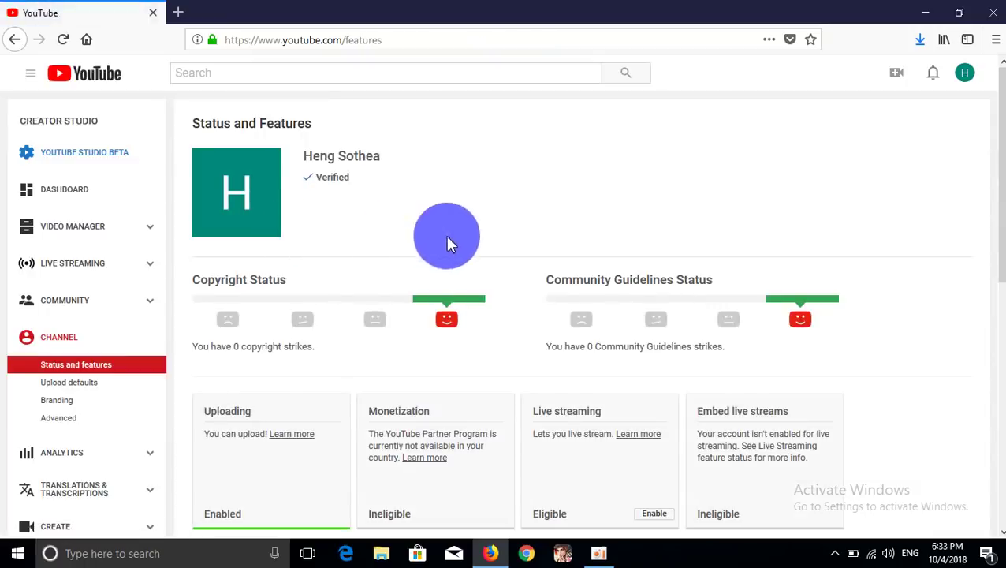
# Step: Go to the channel's Advanced settings from the Channel section of the sidebar
pyautogui.scroll(-10, 447, 243)
pyautogui.scroll(10, 446, 243)
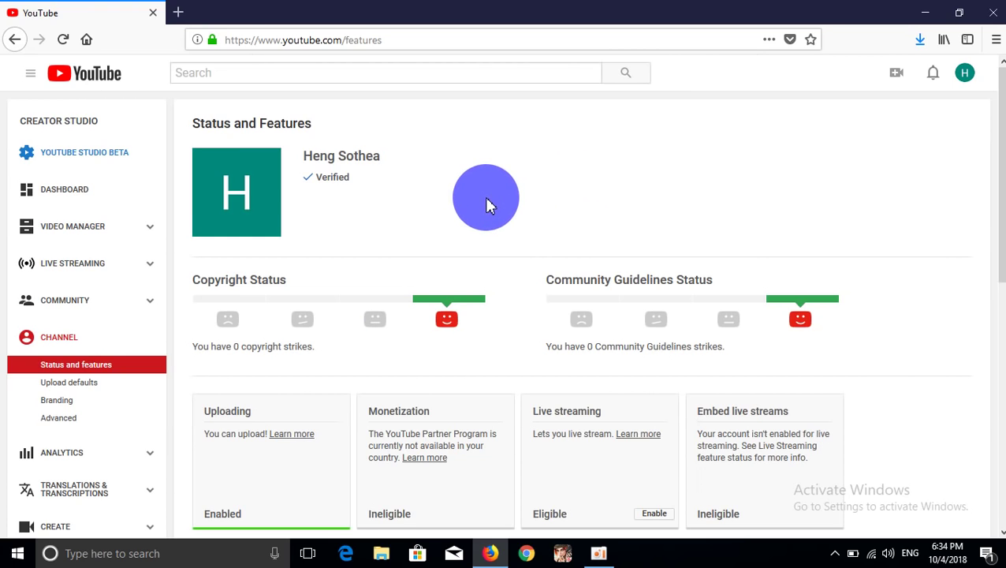
pyautogui.click(57, 431)
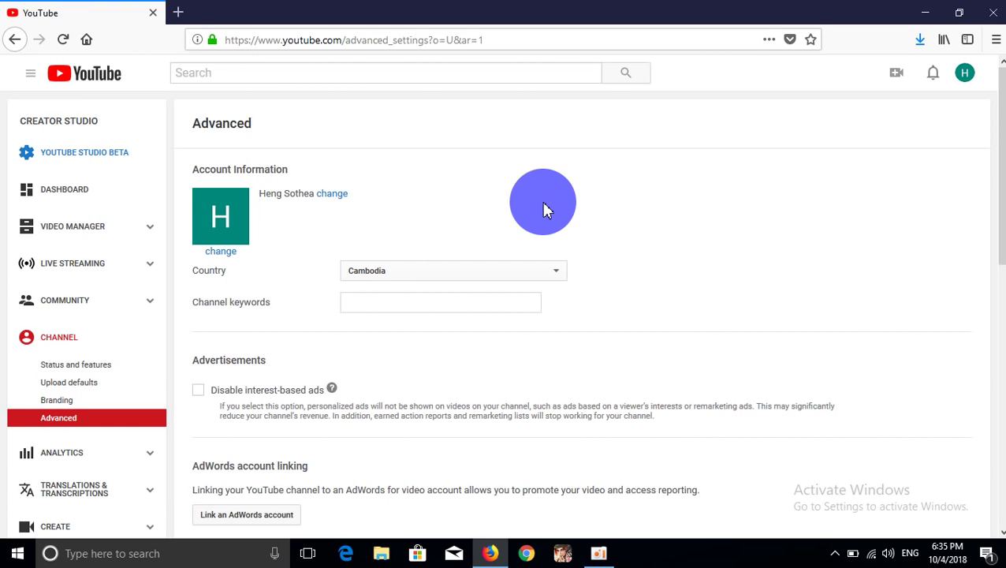
# Step: Dismiss the stray browser context menu on the Advanced settings page
pyautogui.rightClick(544, 207)
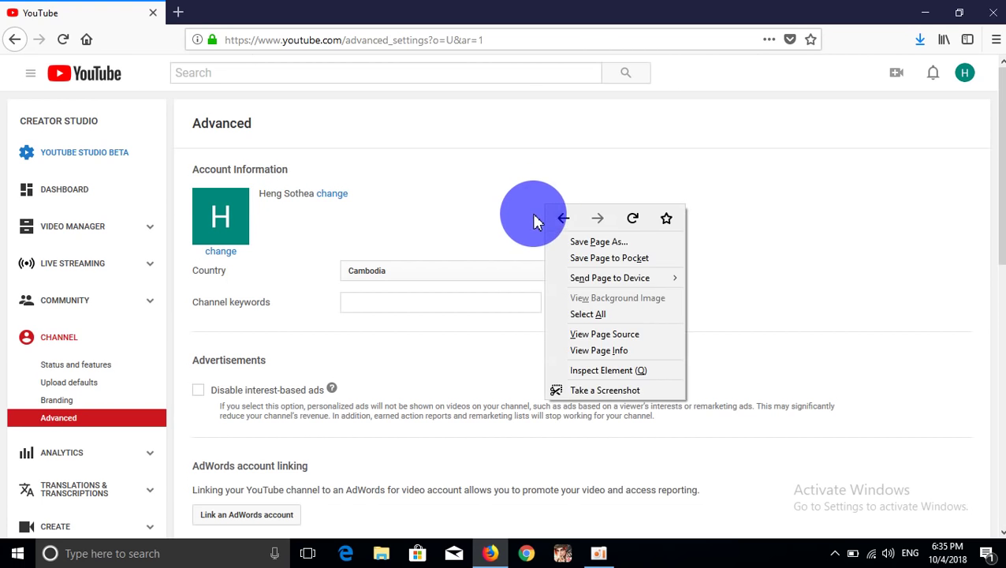
pyautogui.click(447, 231)
# Step: Pick Thailand from the Country dropdown in place of Cambodia
pyautogui.click(428, 276)
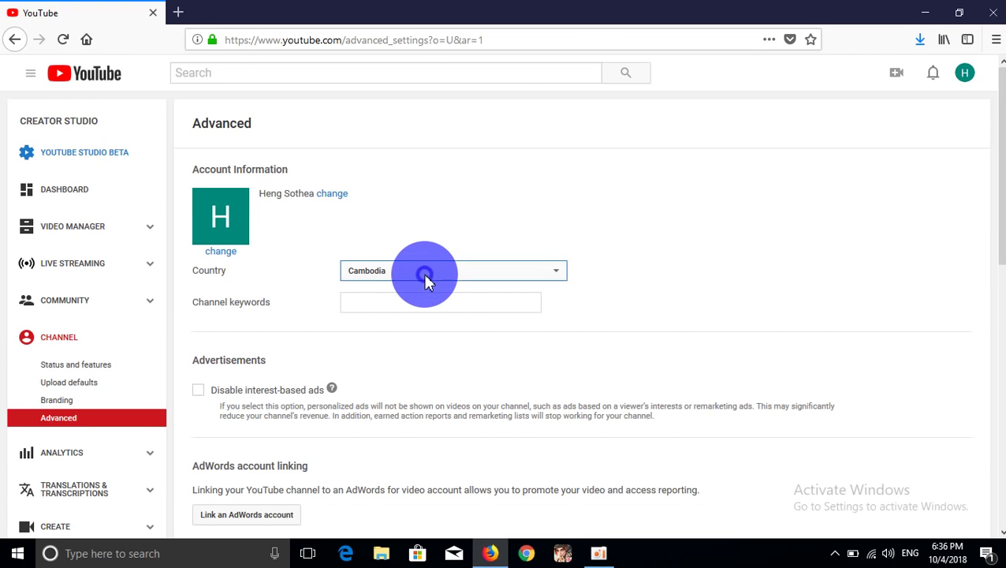
pyautogui.scroll(-3, 426, 411)
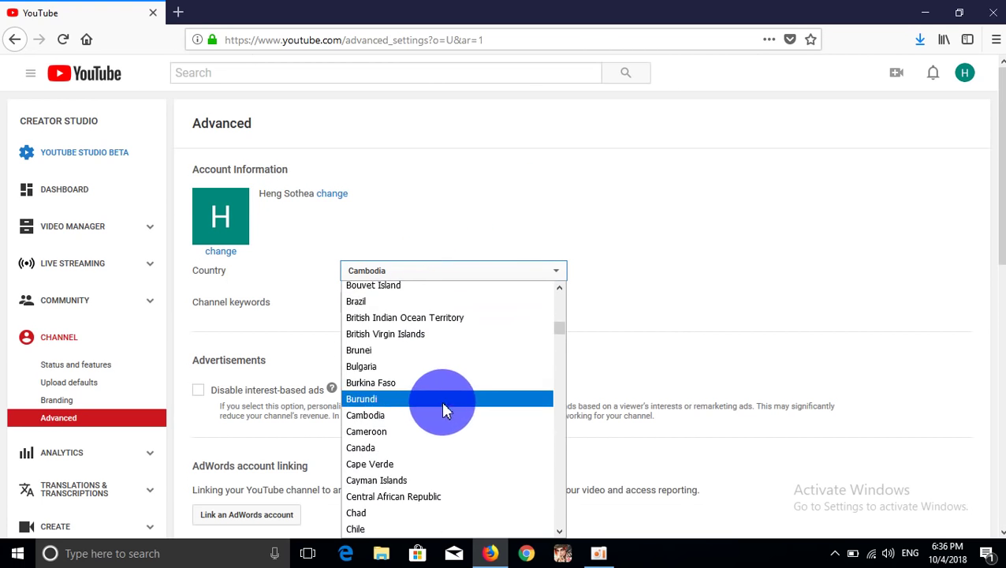
pyautogui.scroll(-15, 462, 337)
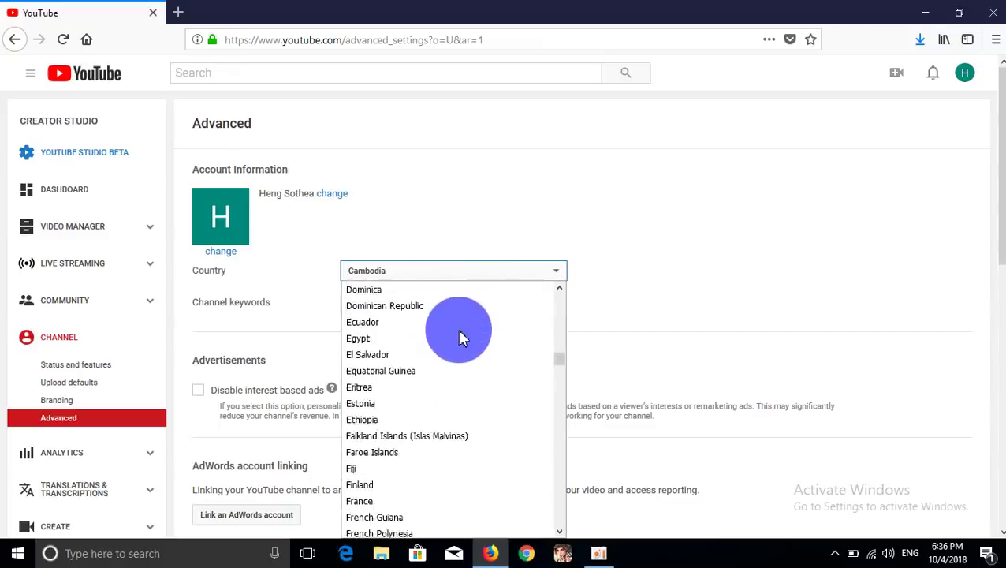
pyautogui.scroll(-8, 462, 337)
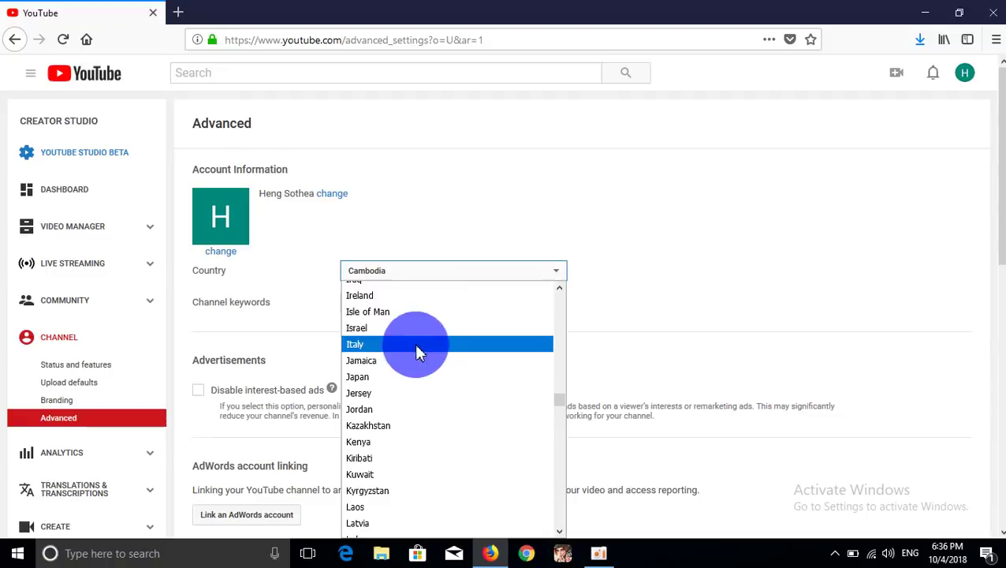
pyautogui.scroll(-4, 421, 369)
pyautogui.scroll(-13, 422, 369)
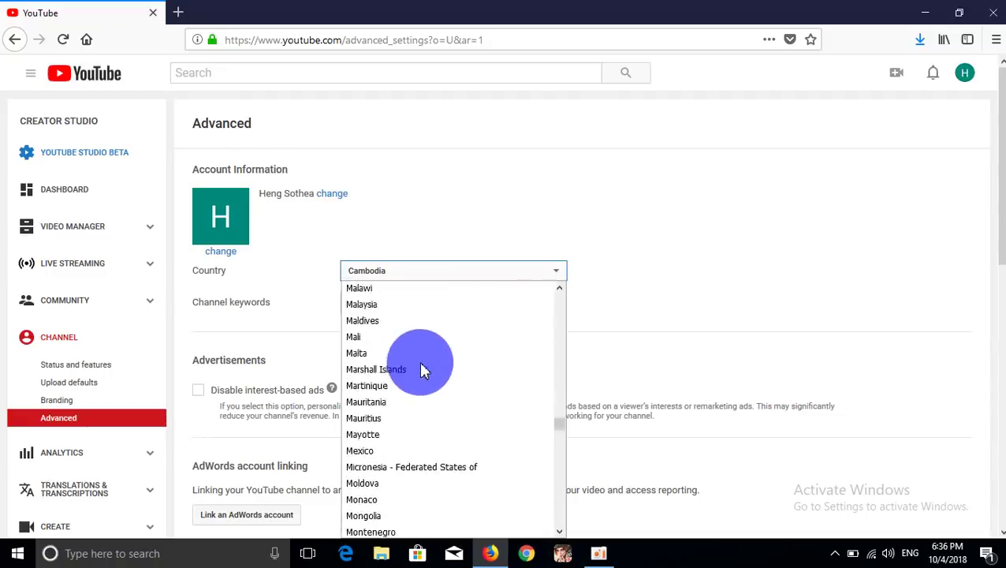
pyautogui.scroll(-17, 422, 369)
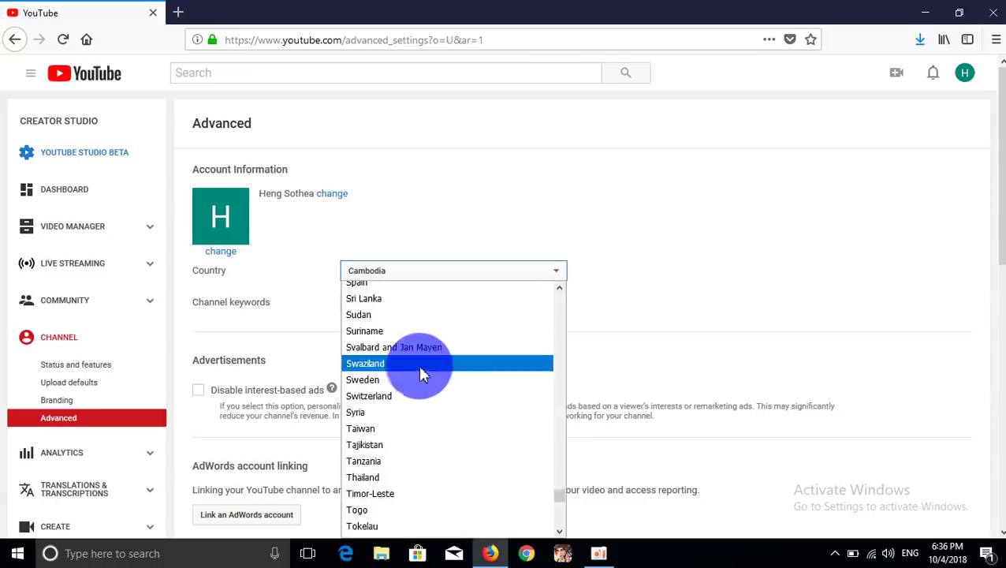
pyautogui.scroll(-2, 418, 366)
pyautogui.scroll(-5, 402, 434)
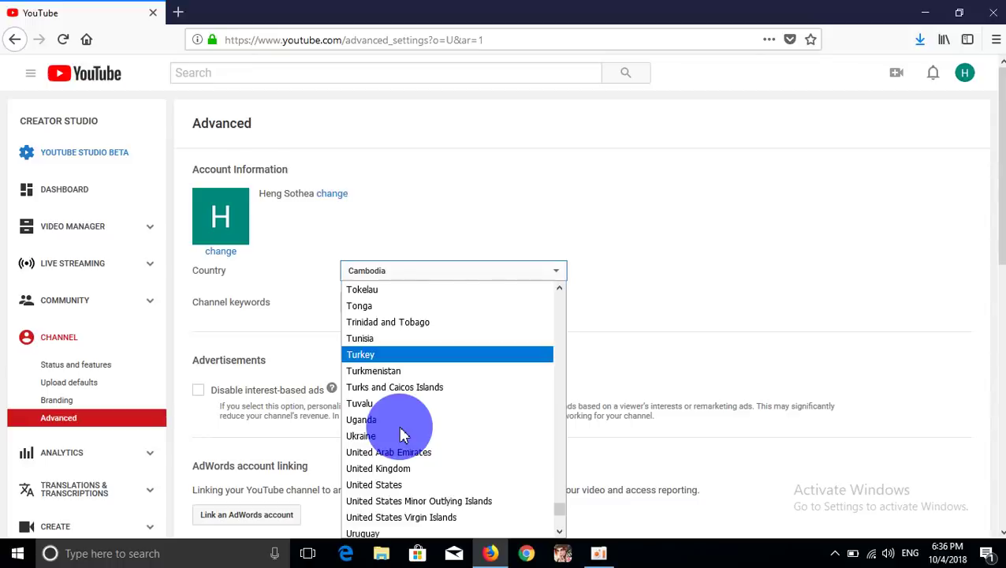
pyautogui.scroll(5, 401, 435)
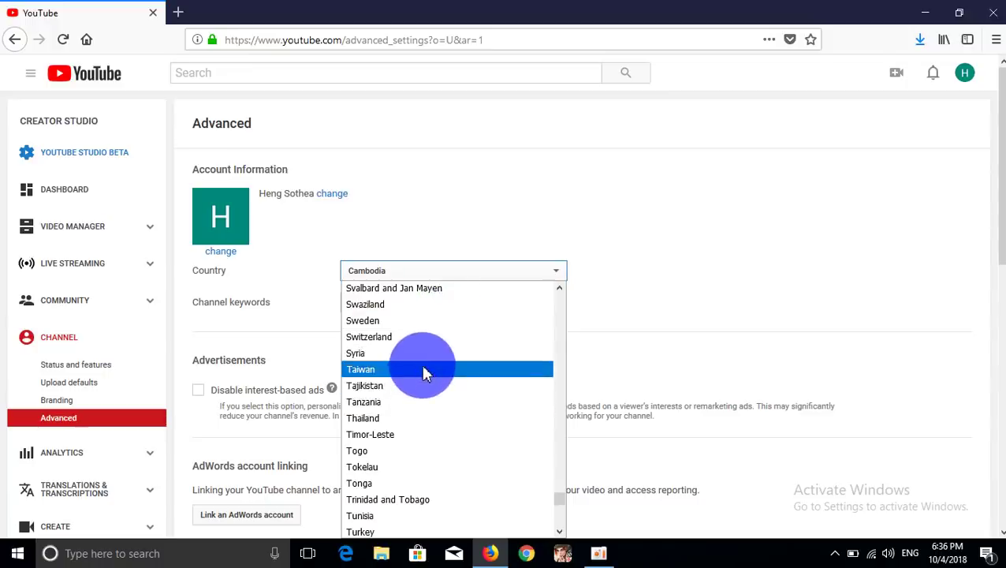
pyautogui.scroll(2, 426, 373)
pyautogui.scroll(-4, 426, 372)
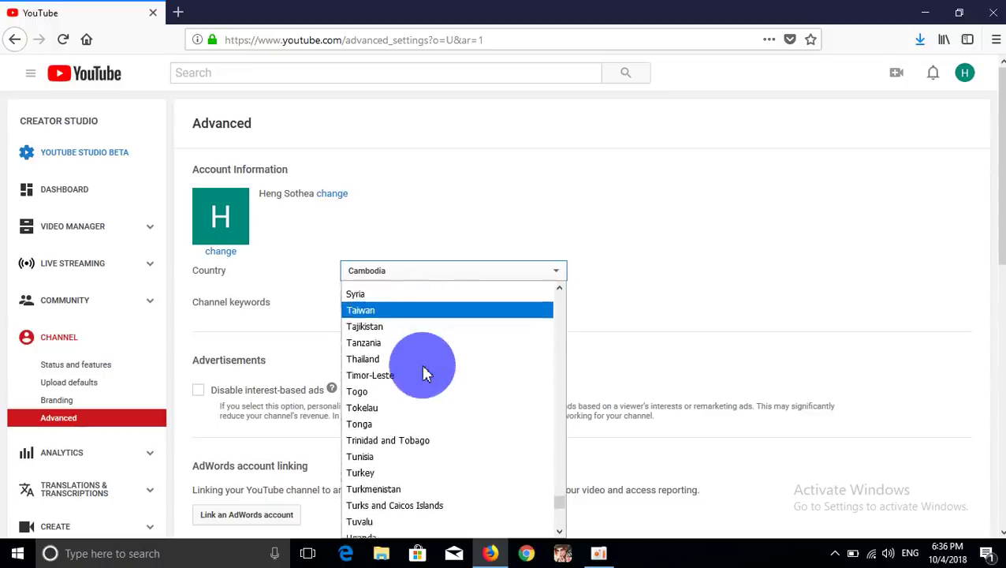
pyautogui.scroll(-2, 425, 373)
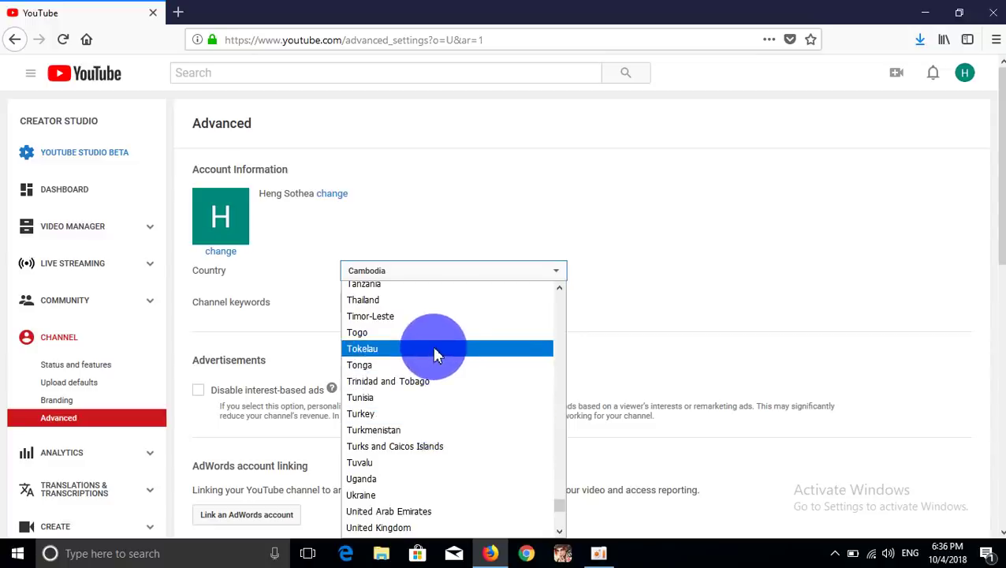
pyautogui.scroll(3, 438, 355)
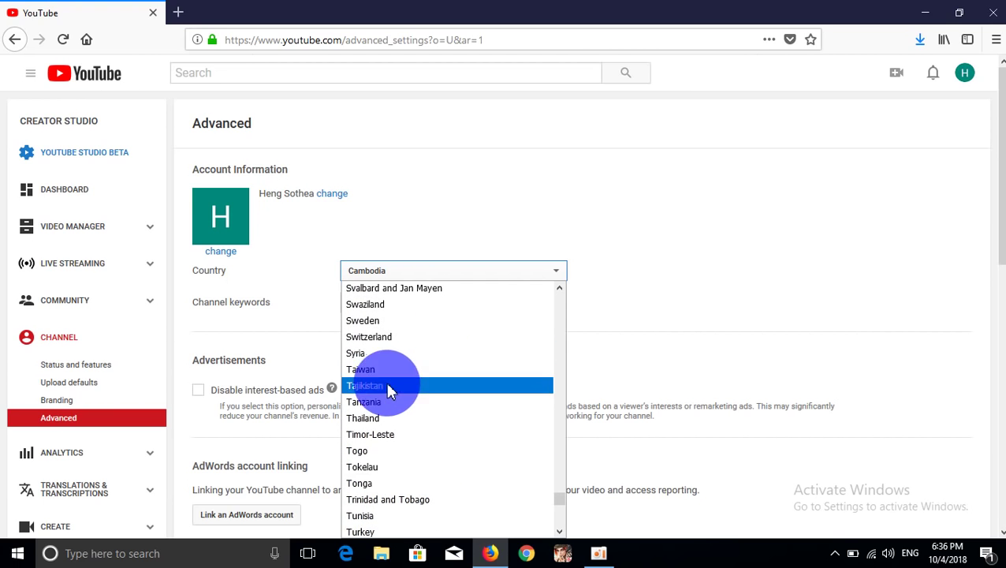
pyautogui.click(432, 418)
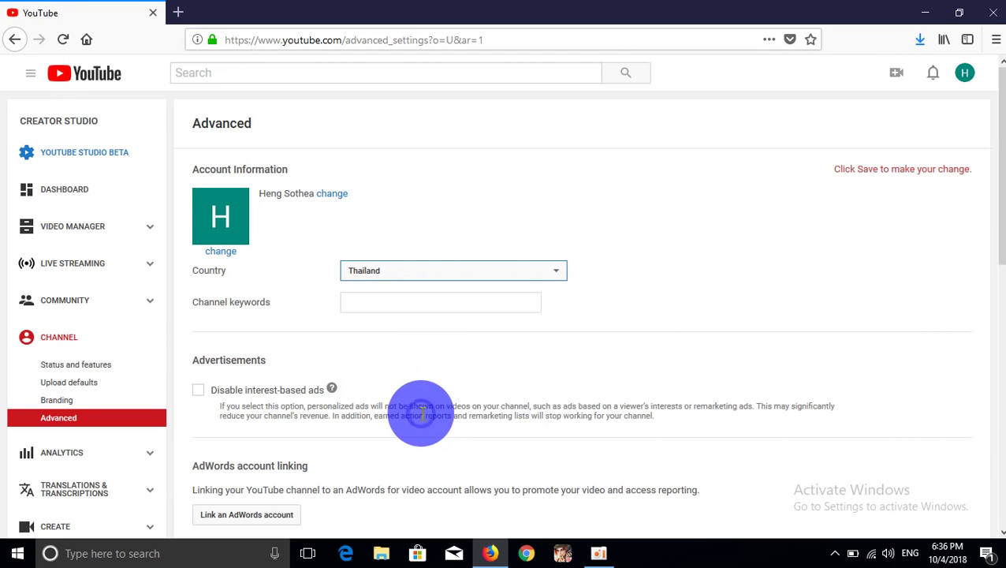
# Step: Recheck the country list to confirm Thailand stays selected, then click into Channel keywords
pyautogui.click(400, 304)
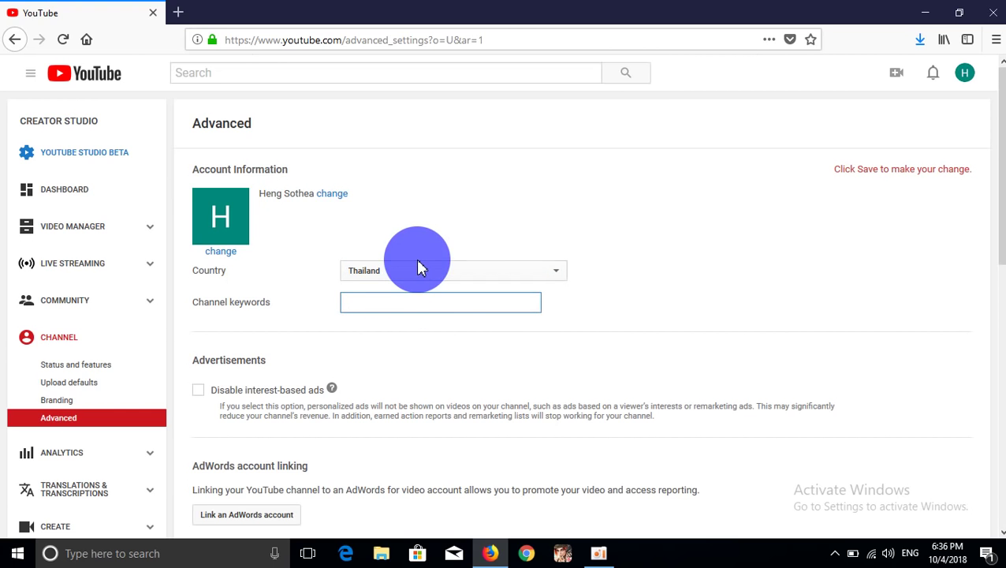
pyautogui.click(418, 270)
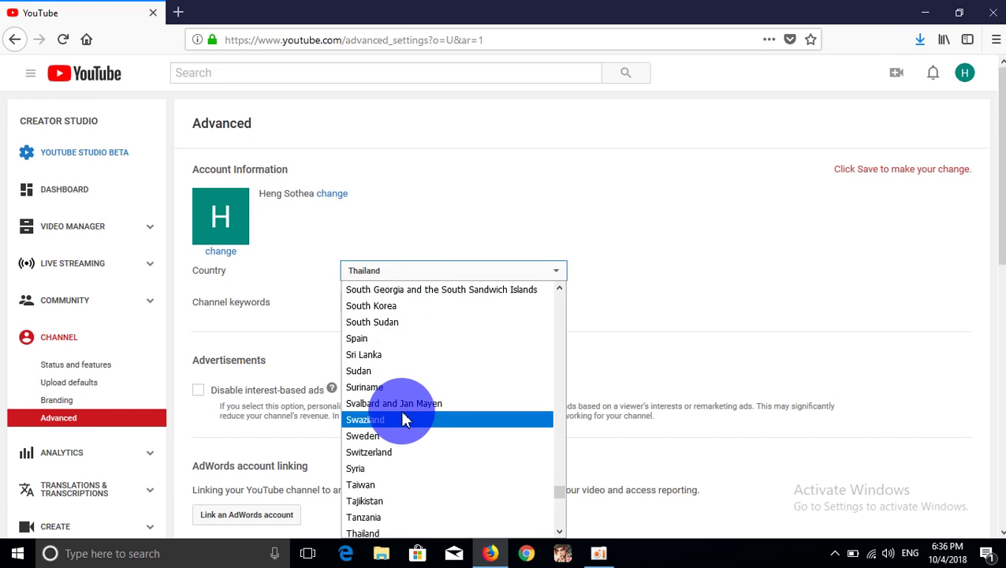
pyautogui.scroll(-3, 404, 416)
pyautogui.scroll(-2, 404, 416)
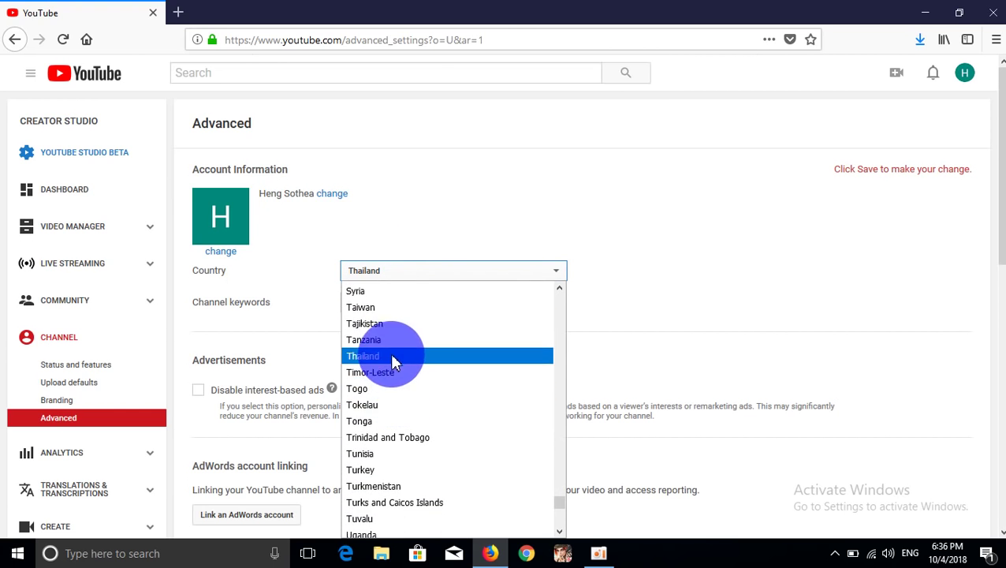
pyautogui.click(391, 357)
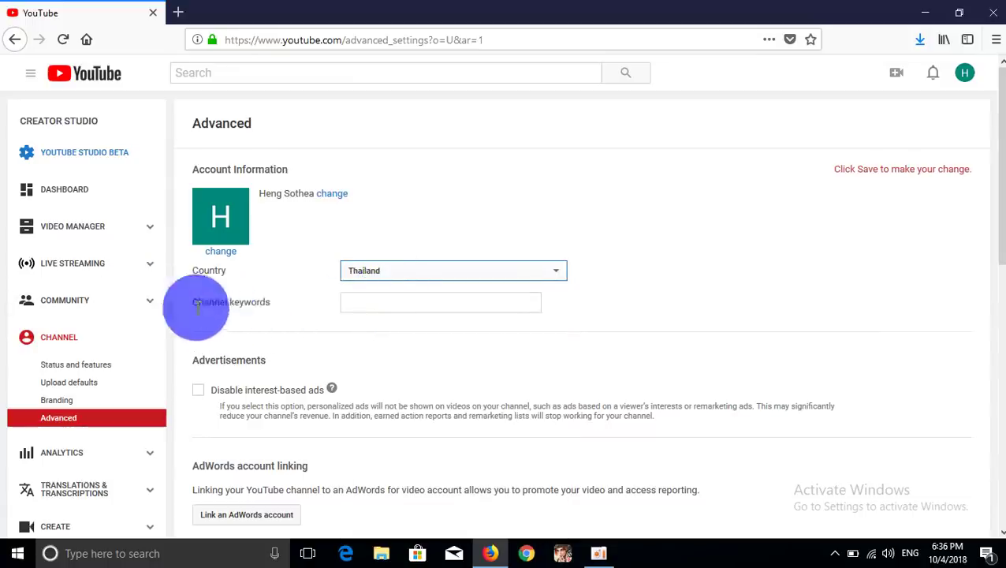
pyautogui.click(359, 301)
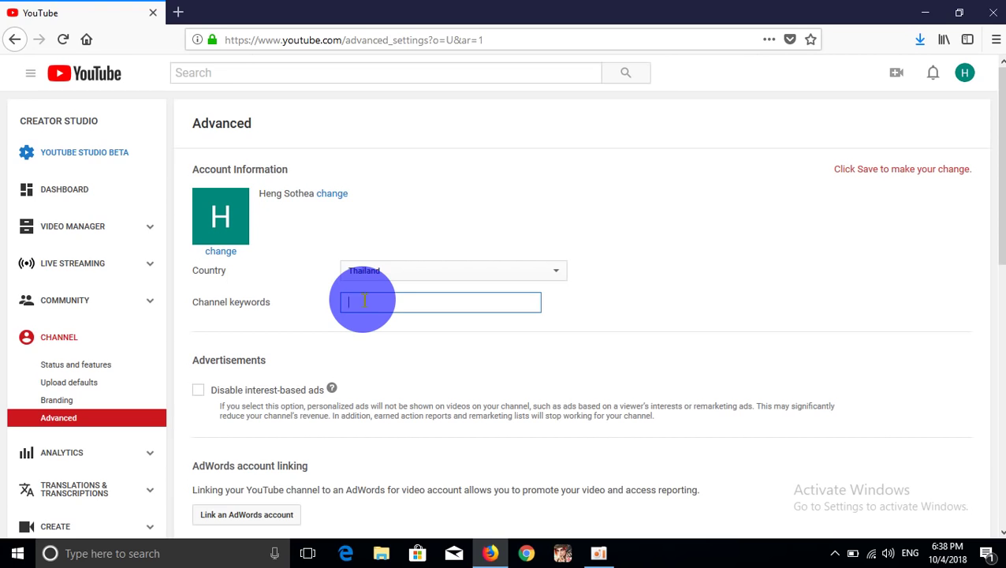
# Step: Enter 'khmer technology,' in the Channel keywords field under Account Information
pyautogui.click(380, 307)
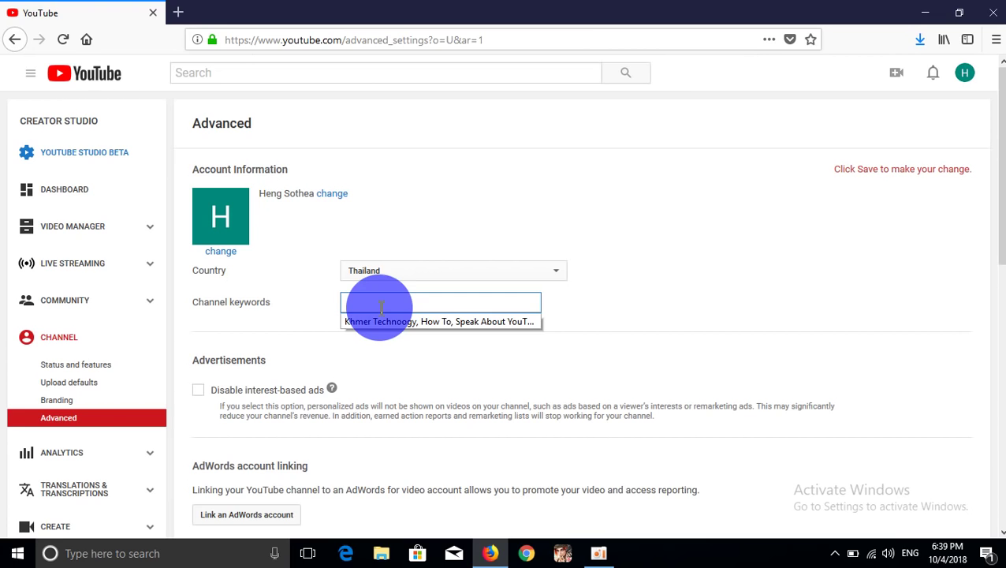
pyautogui.click(573, 237)
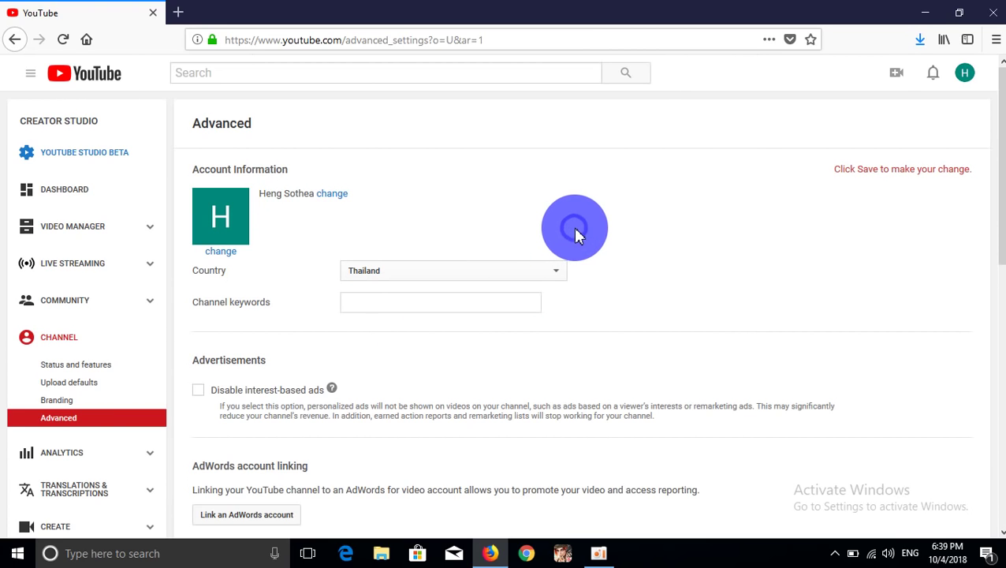
pyautogui.click(442, 304)
pyautogui.click(583, 189)
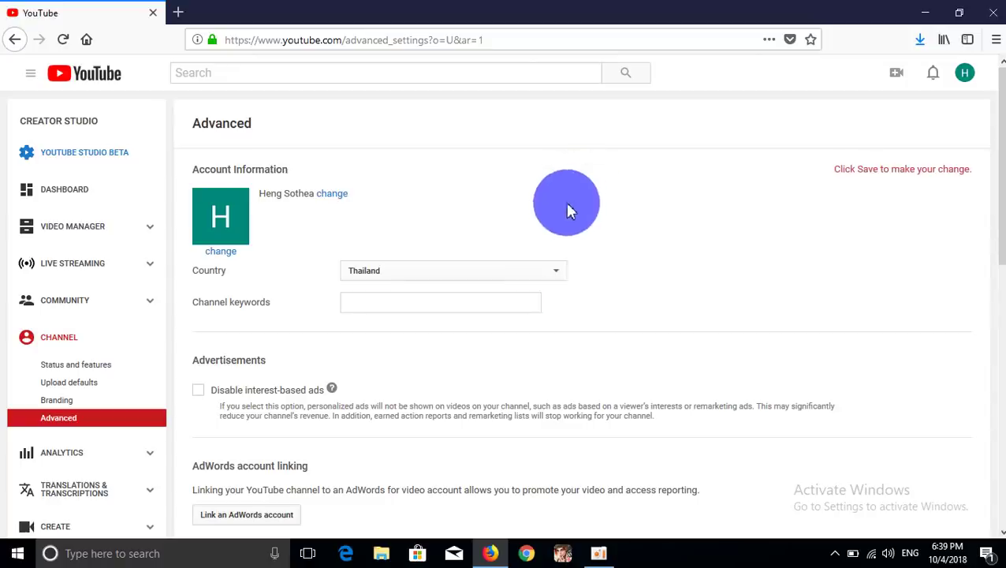
pyautogui.click(433, 298)
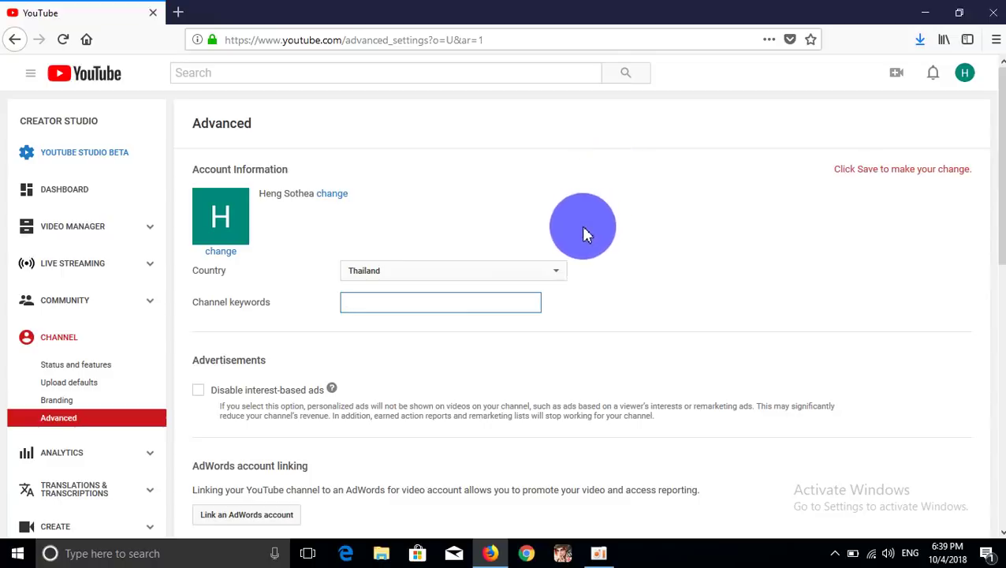
pyautogui.scroll(-3, 582, 231)
pyautogui.scroll(3, 620, 217)
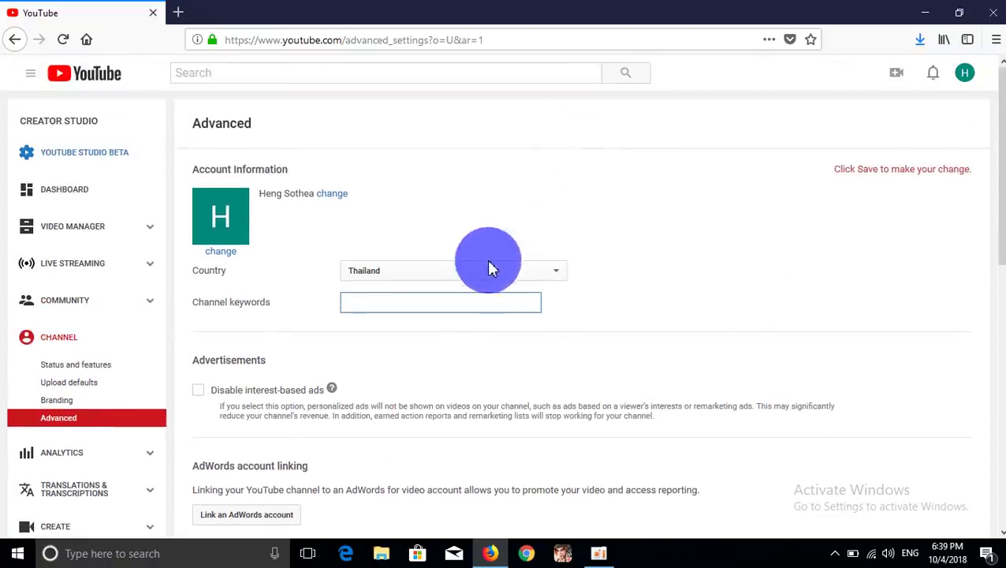
pyautogui.click(429, 301)
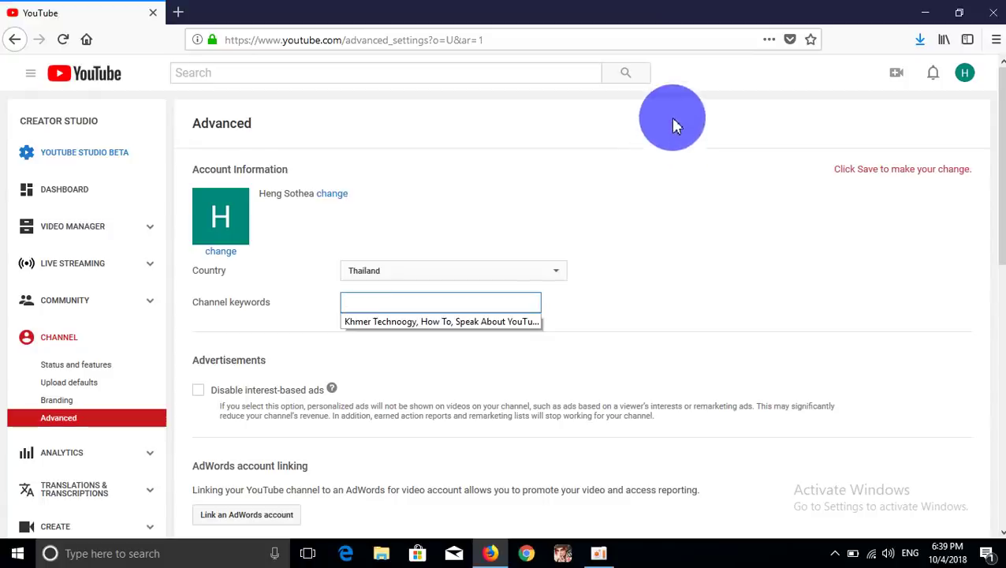
pyautogui.write('khmer tech')
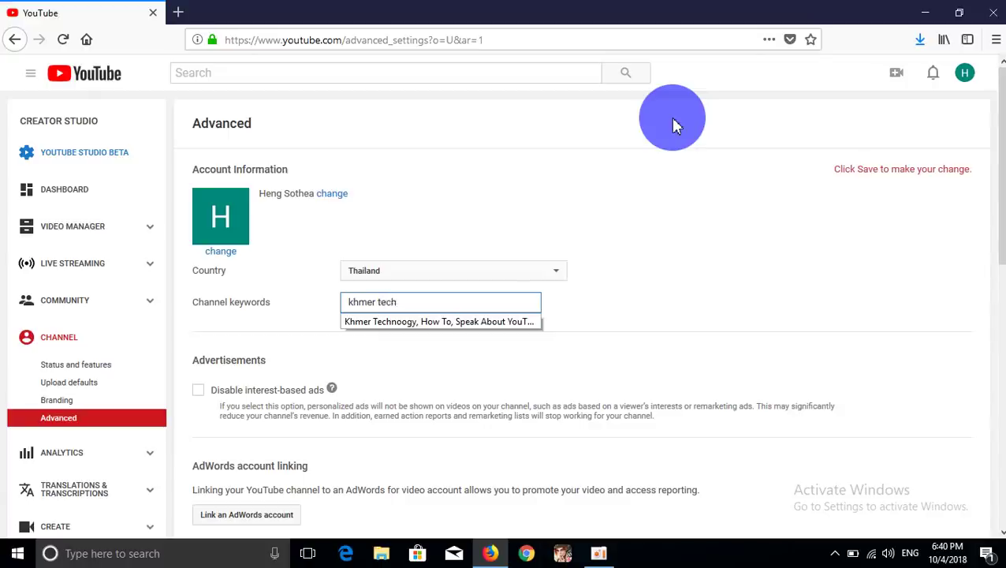
pyautogui.write('ology,')
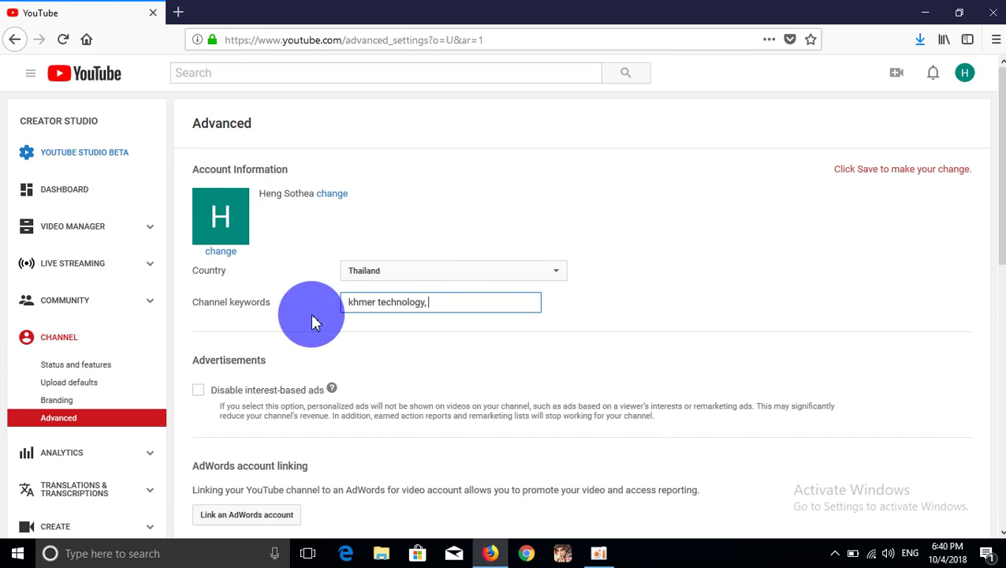
pyautogui.tripleClick(443, 299)
pyautogui.click(440, 299)
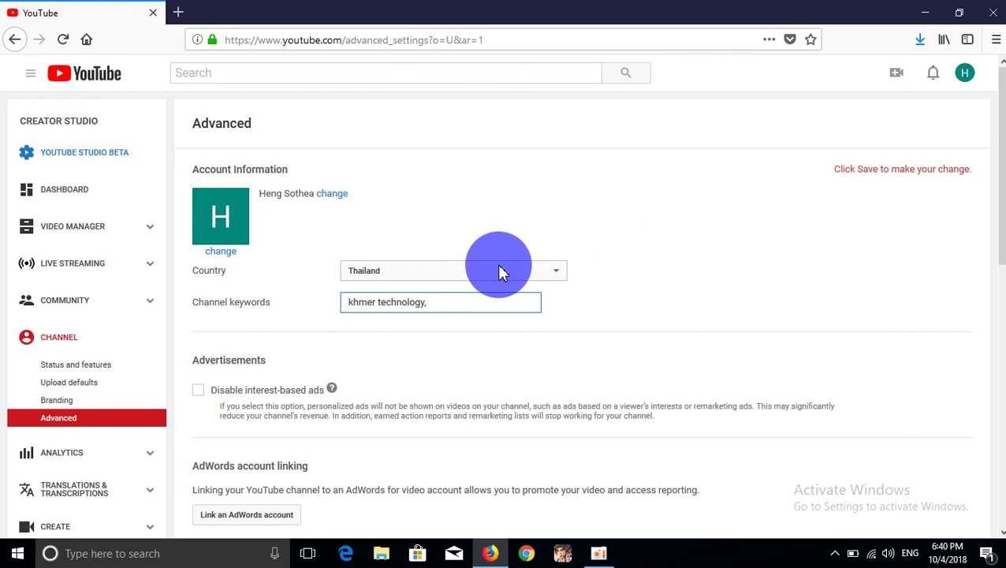
# Step: Save the Advanced settings and check that 'khmer technology' is stored as the channel keyword
pyautogui.scroll(-7, 498, 269)
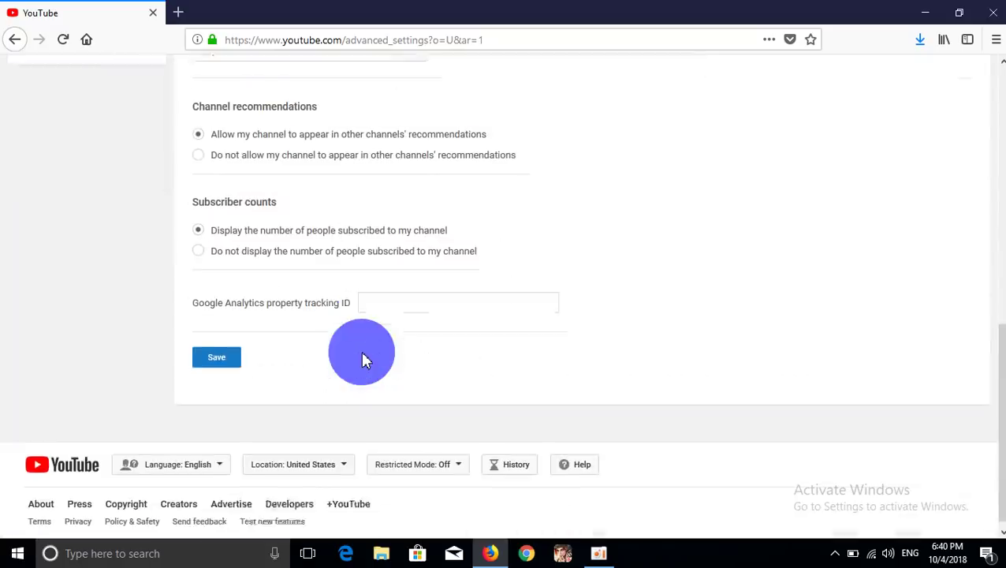
pyautogui.click(218, 350)
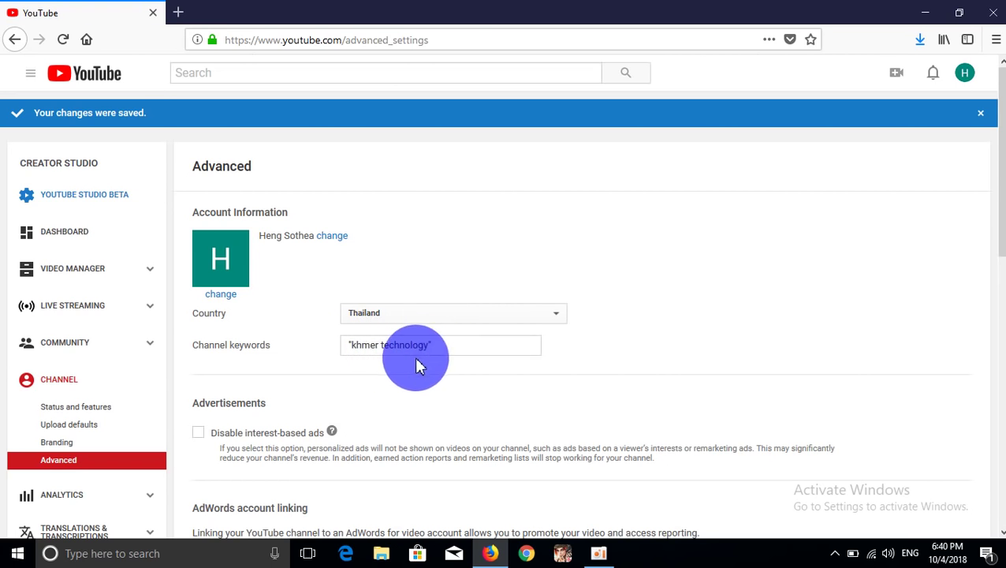
pyautogui.click(350, 347)
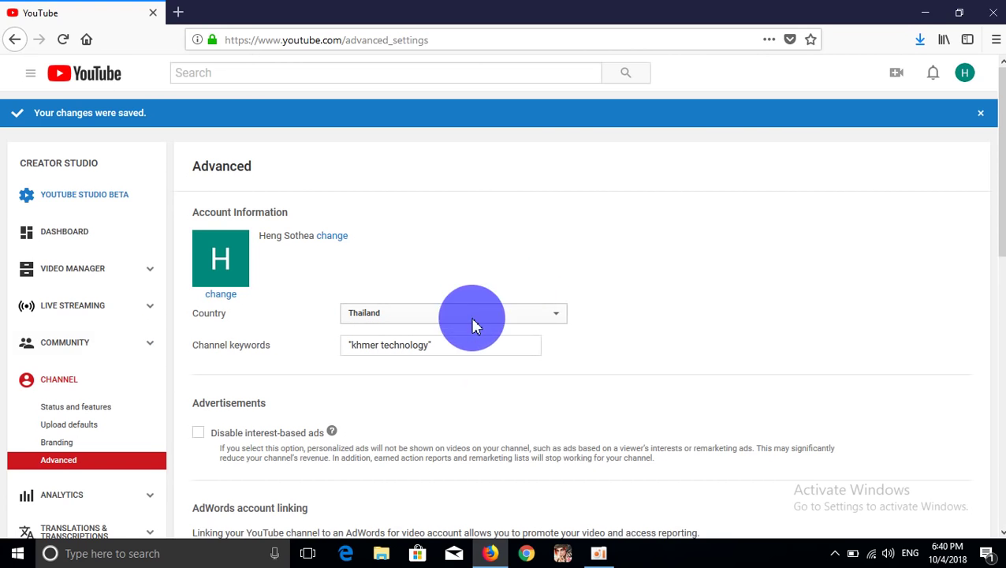
pyautogui.scroll(-7, 474, 327)
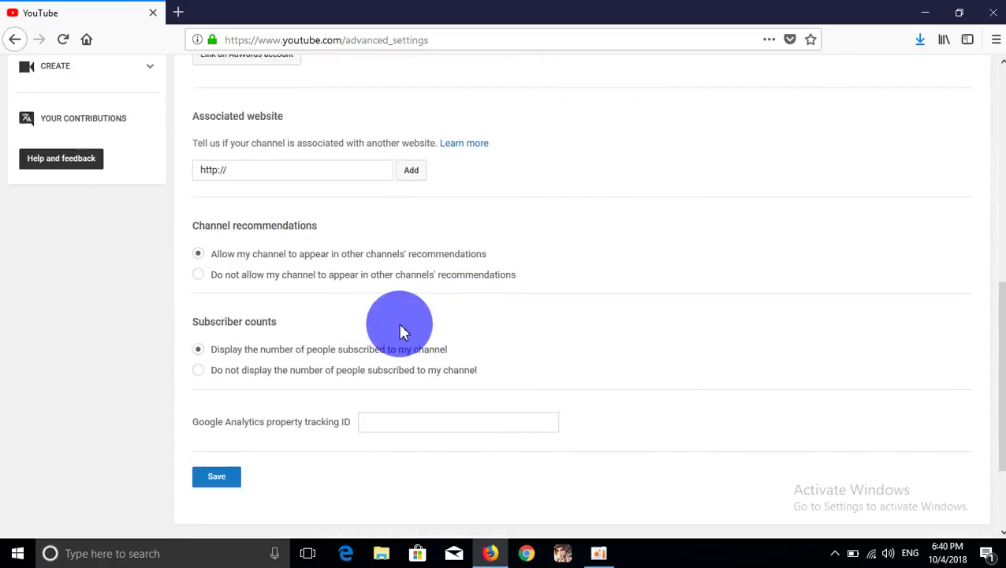
pyautogui.scroll(4, 316, 320)
pyautogui.scroll(3, 118, 335)
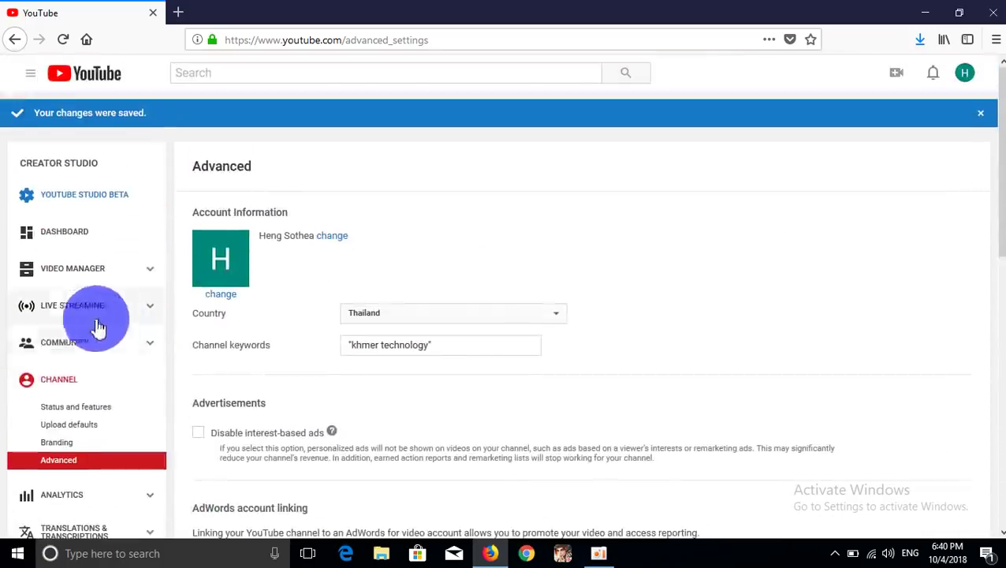
# Step: Go to Channel > Status and features and choose Enable on the Monetization card
pyautogui.click(66, 416)
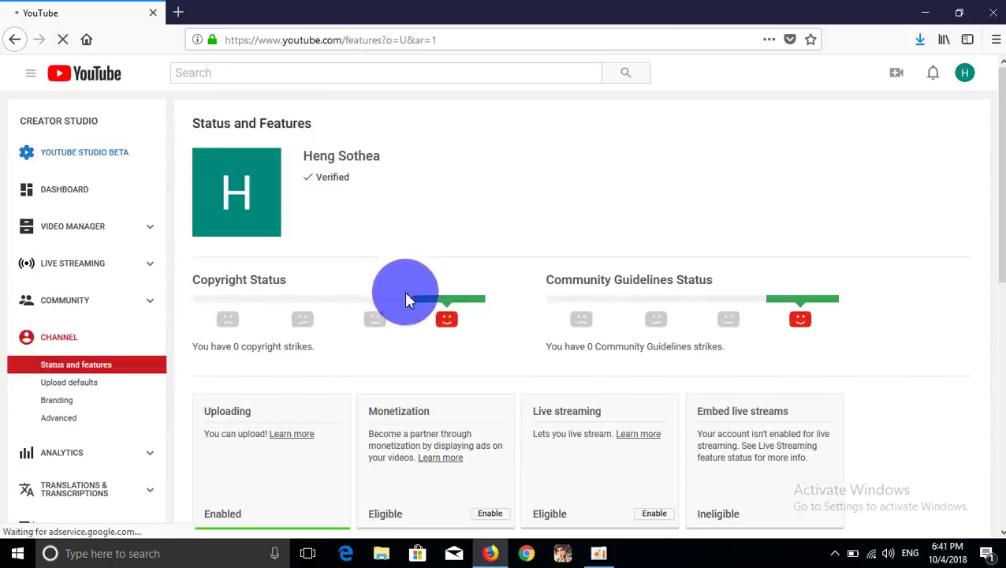
pyautogui.scroll(-3, 445, 394)
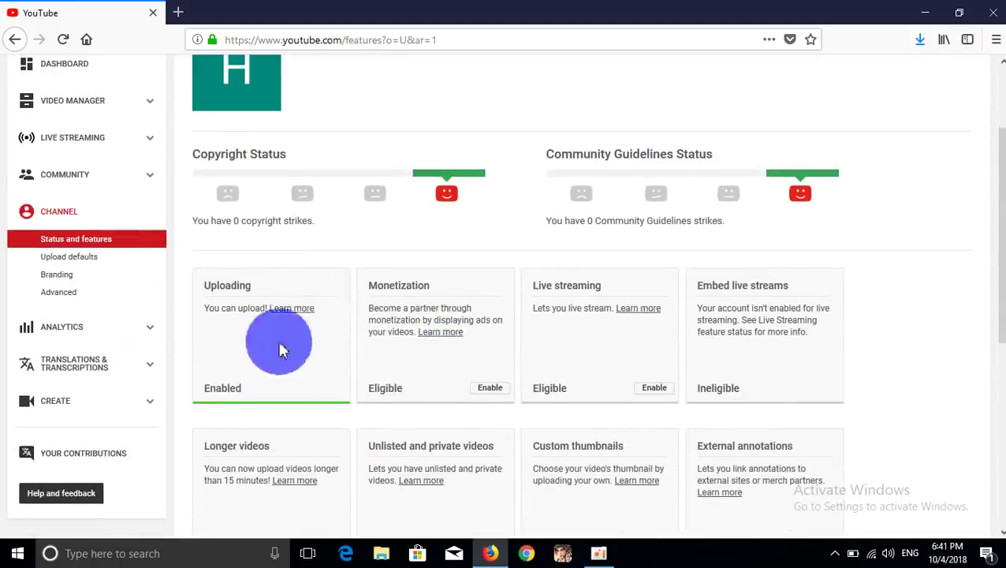
pyautogui.click(490, 389)
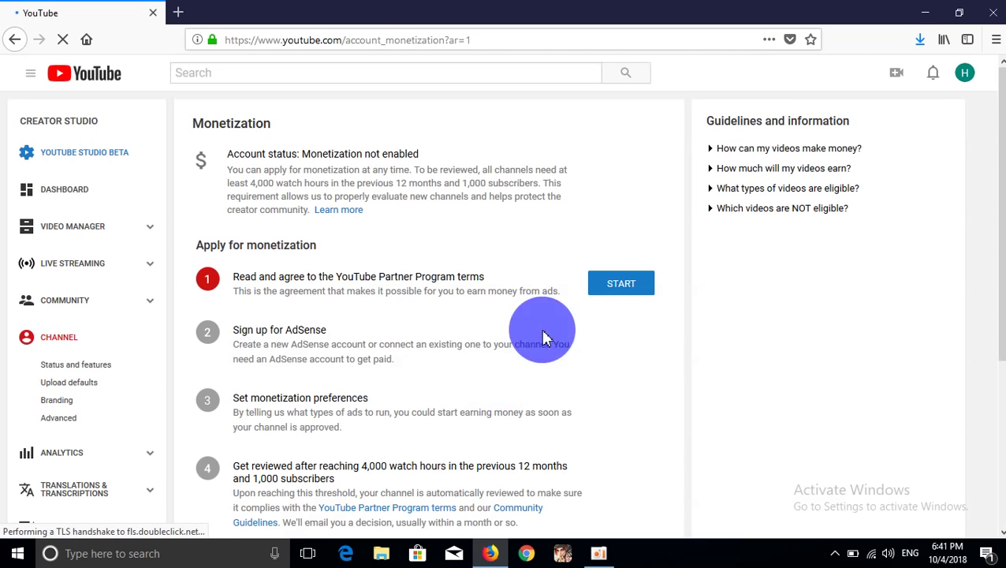
pyautogui.click(618, 286)
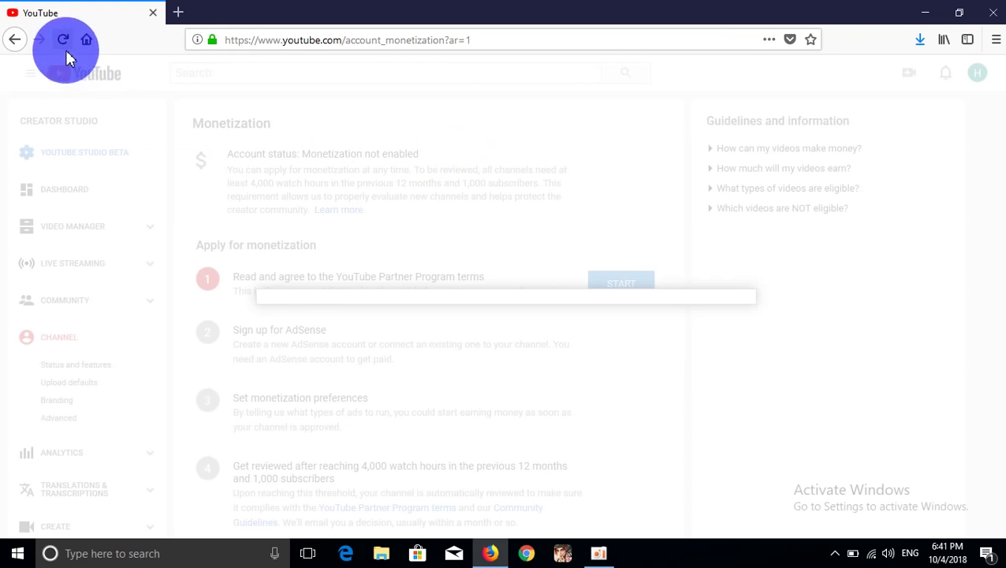
pyautogui.click(65, 41)
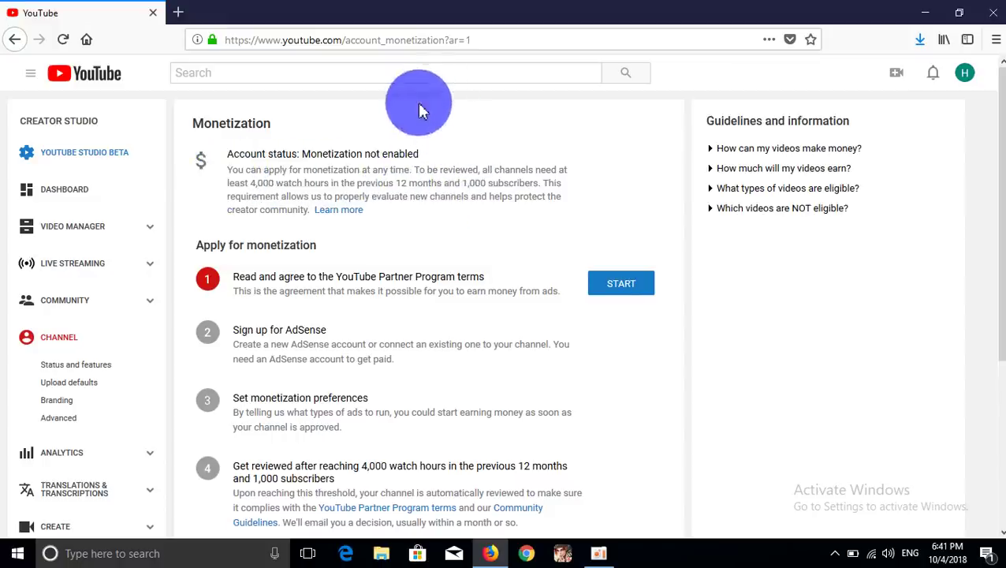
pyautogui.moveTo(220, 175); pyautogui.dragTo(382, 217)
pyautogui.click(387, 225)
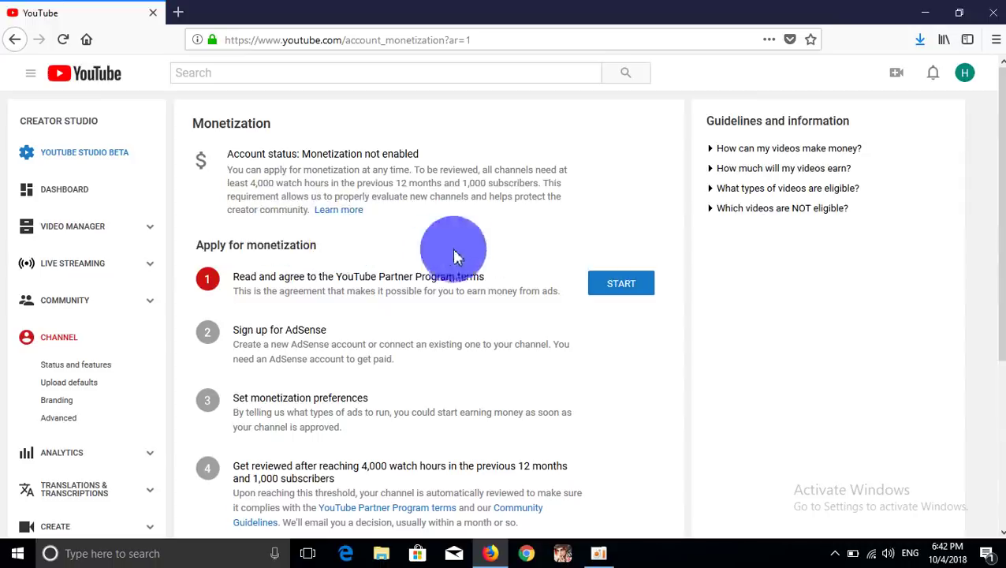
# Step: Tick all three YouTube Partner Program agreement checkboxes and accept the terms
pyautogui.click(612, 289)
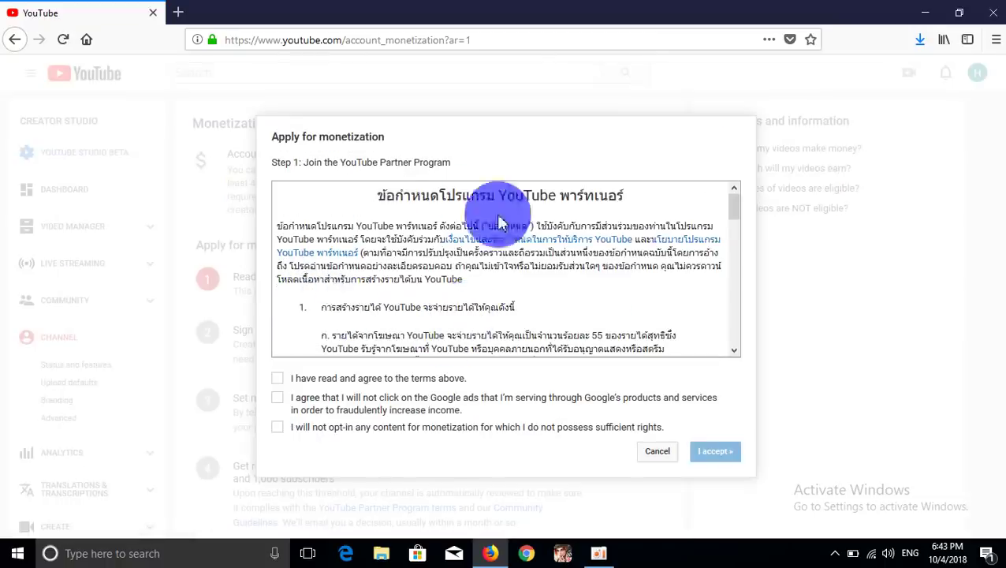
pyautogui.scroll(-10, 495, 293)
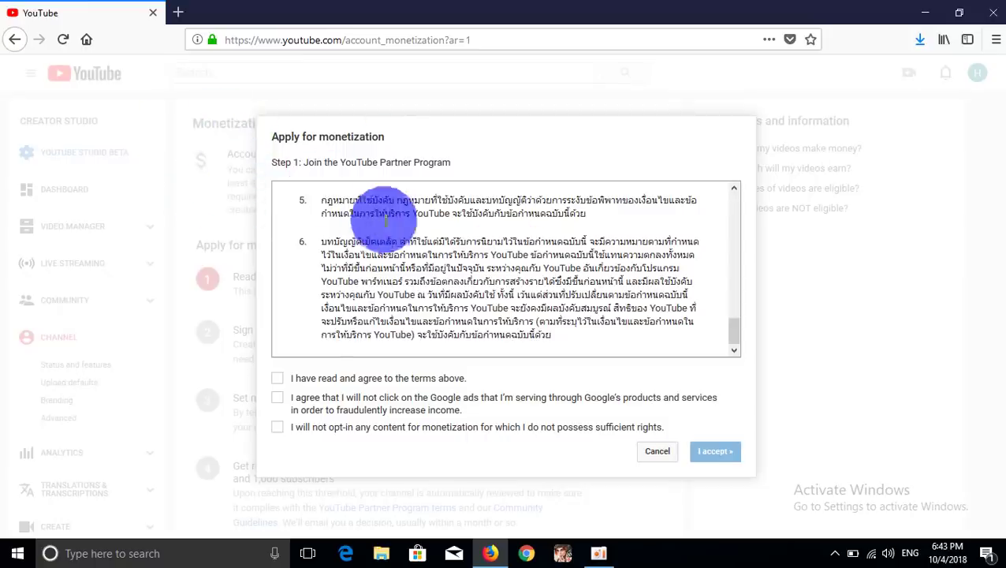
pyautogui.click(278, 378)
pyautogui.click(277, 397)
pyautogui.click(277, 426)
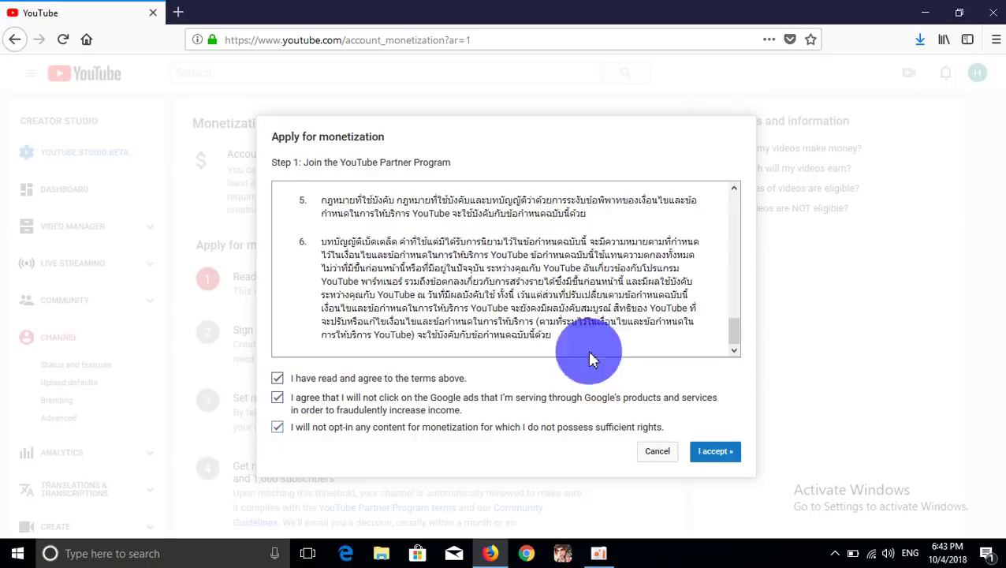
pyautogui.scroll(5, 371, 213)
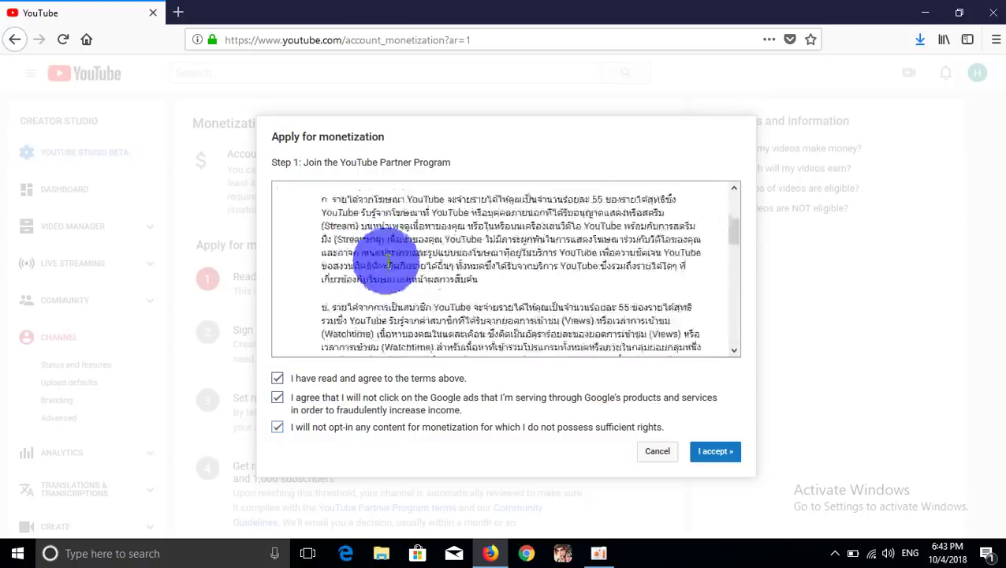
pyautogui.scroll(-8, 386, 260)
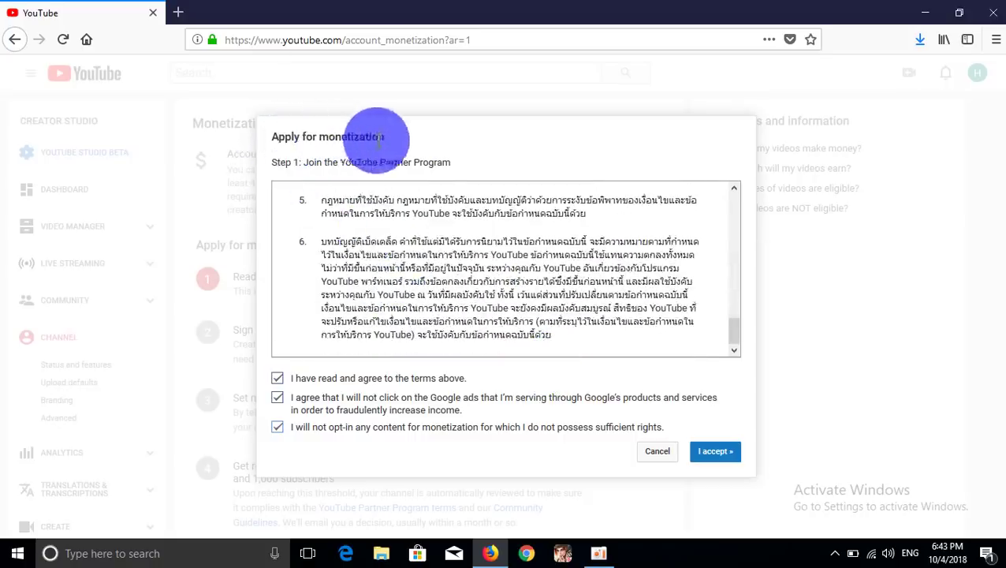
pyautogui.click(708, 458)
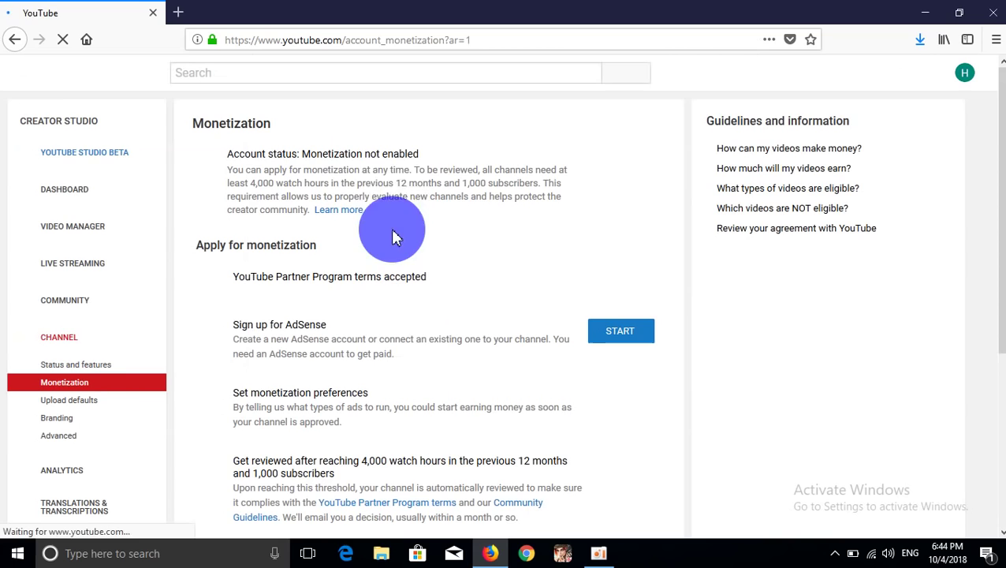
# Step: Start the Sign up for AdSense step and continue to Google's AdSense account chooser
pyautogui.click(631, 335)
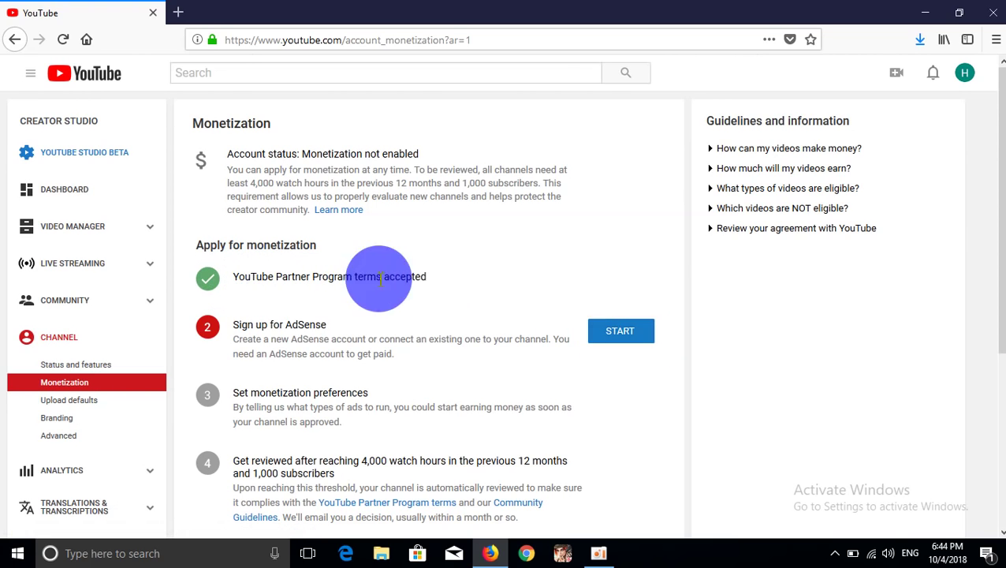
pyautogui.click(602, 337)
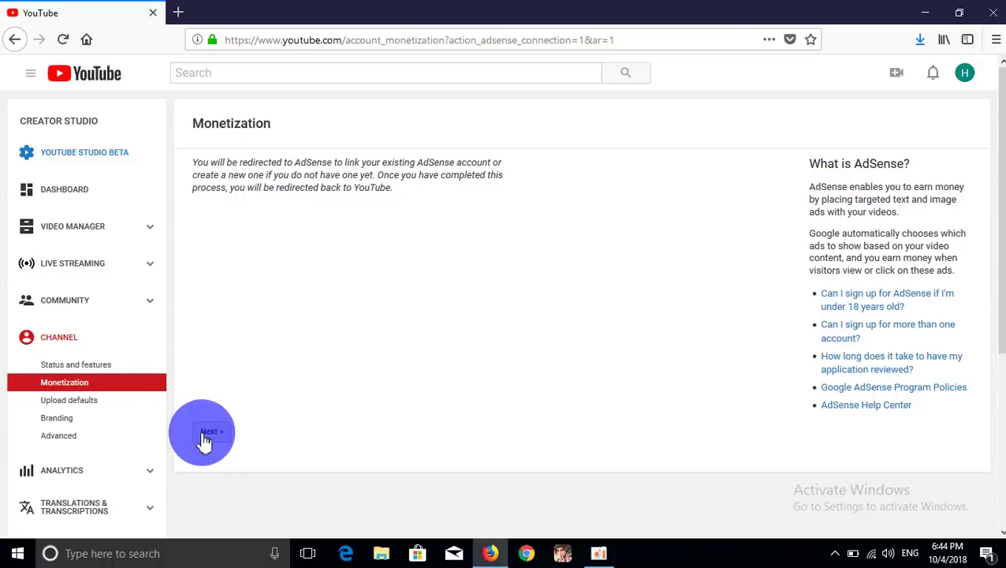
pyautogui.click(207, 432)
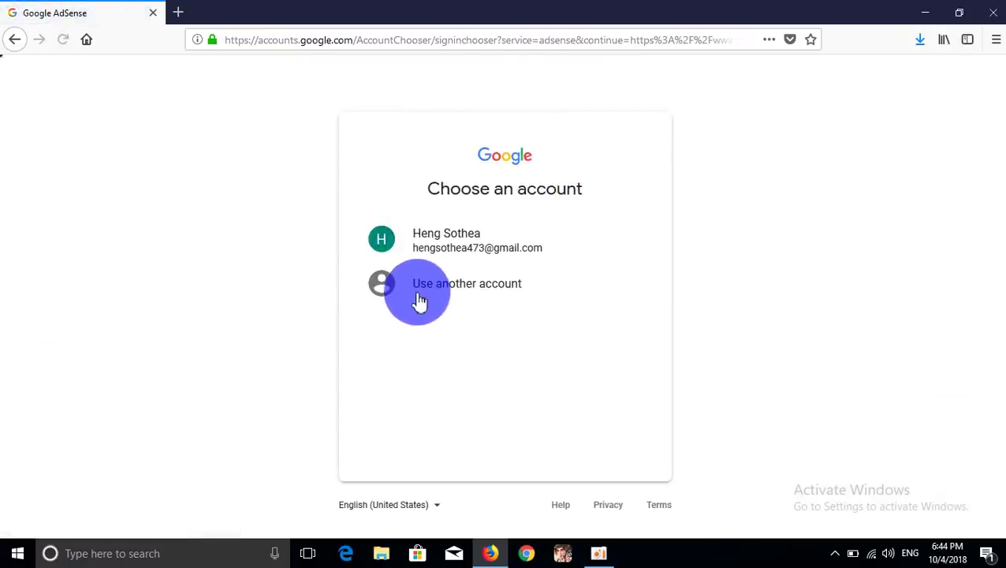
# Step: Sign in with the channel's Google account and review the AdSense Sign Up form with the prefilled YouTube URL
pyautogui.click(456, 242)
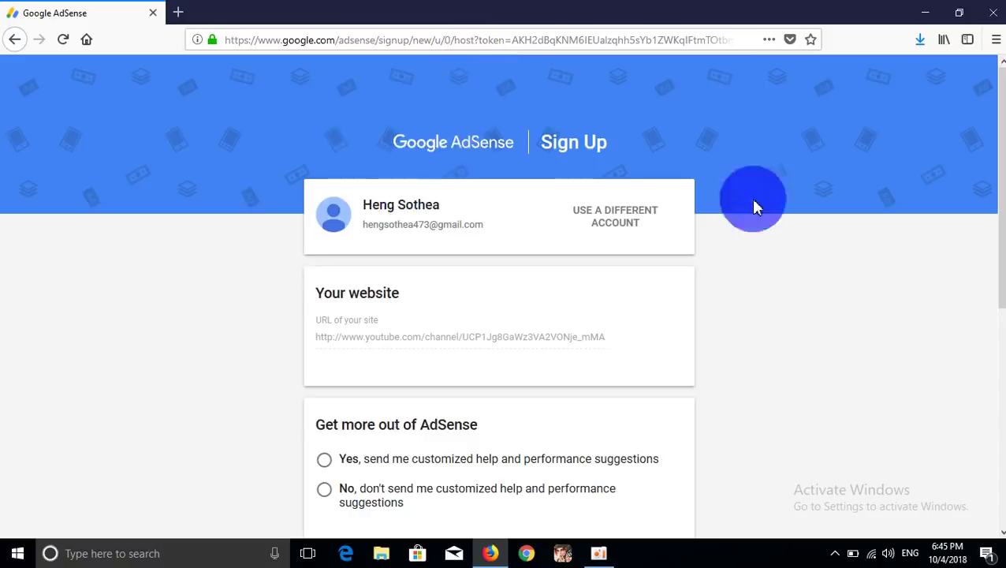
pyautogui.scroll(-3, 718, 292)
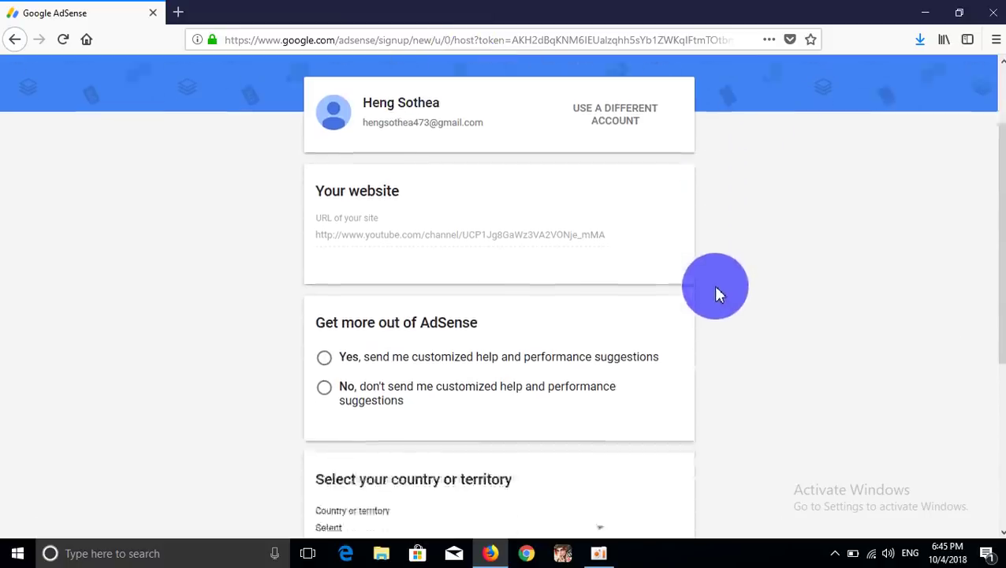
pyautogui.scroll(3, 716, 288)
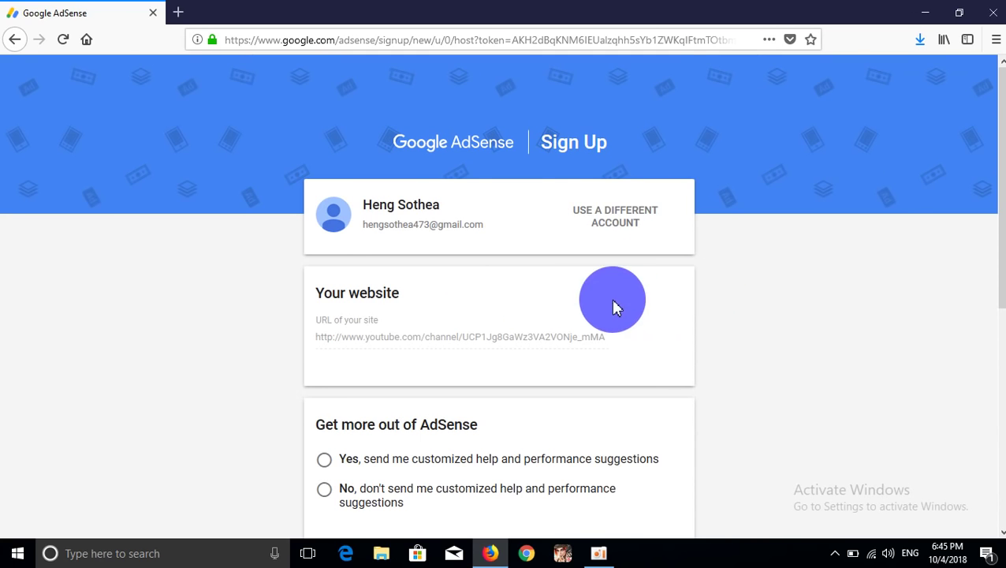
pyautogui.scroll(-7, 810, 343)
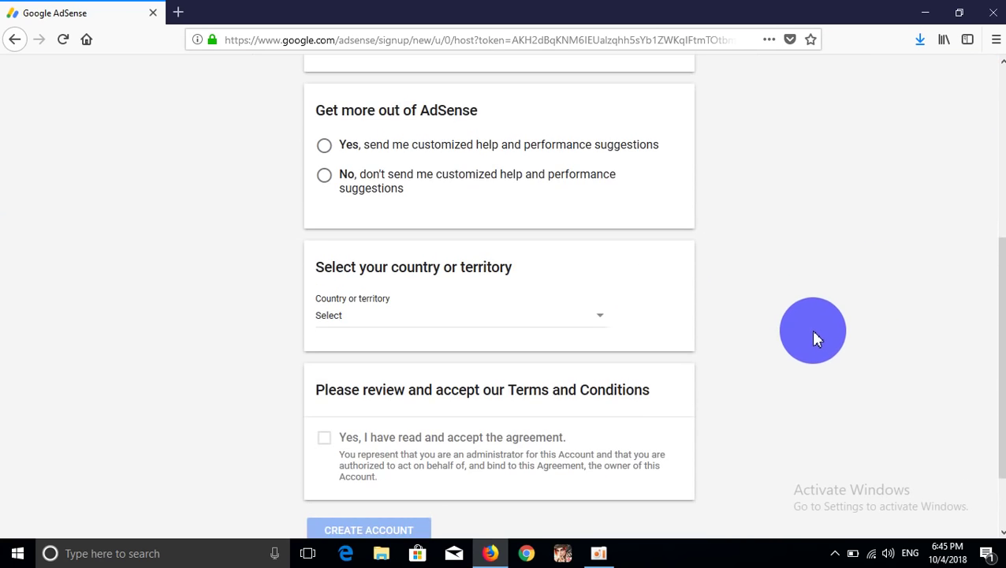
pyautogui.scroll(-2, 815, 334)
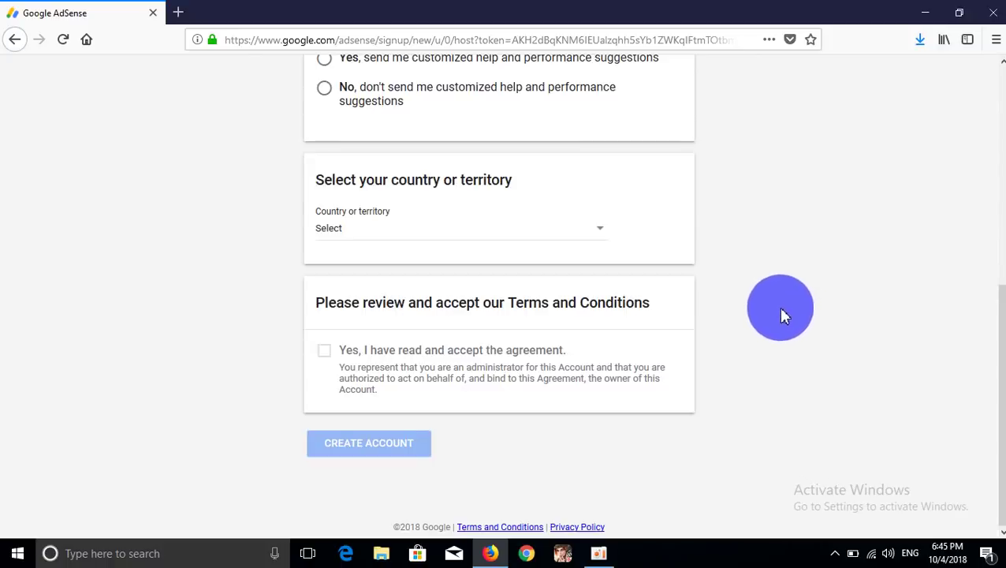
pyautogui.scroll(5, 779, 308)
pyautogui.scroll(-2, 780, 306)
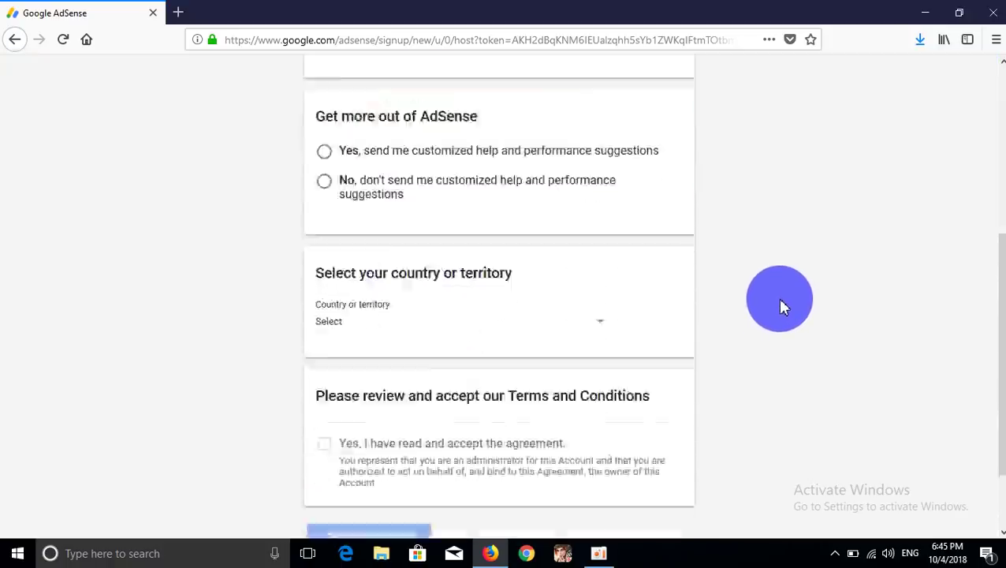
pyautogui.scroll(3, 783, 304)
pyautogui.scroll(2, 757, 300)
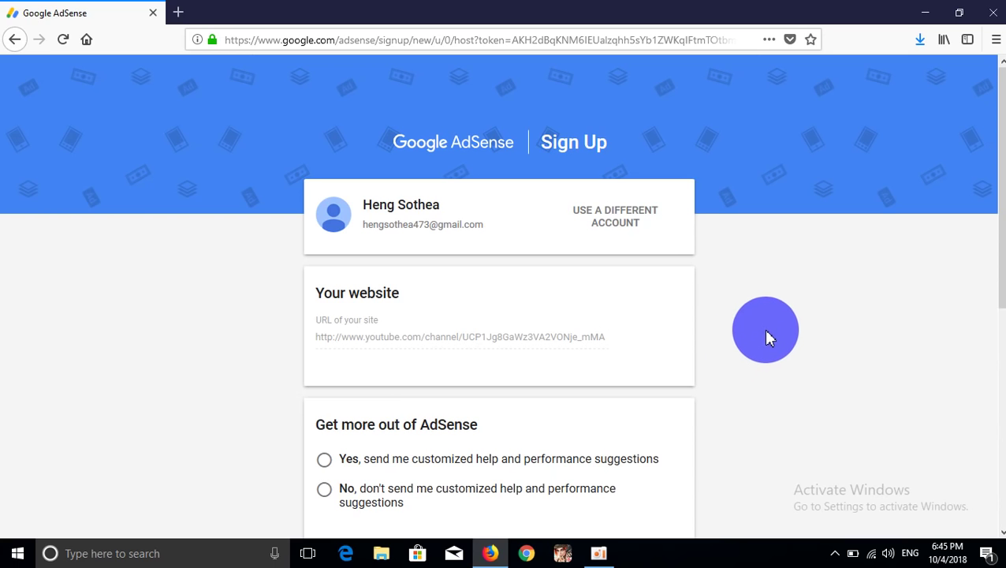
pyautogui.scroll(-3, 777, 335)
pyautogui.scroll(3, 777, 335)
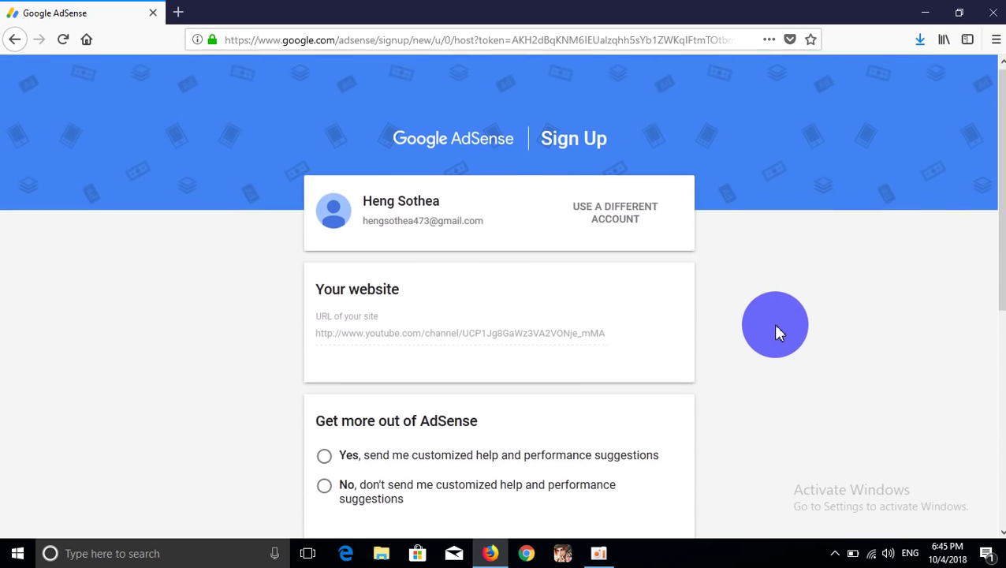